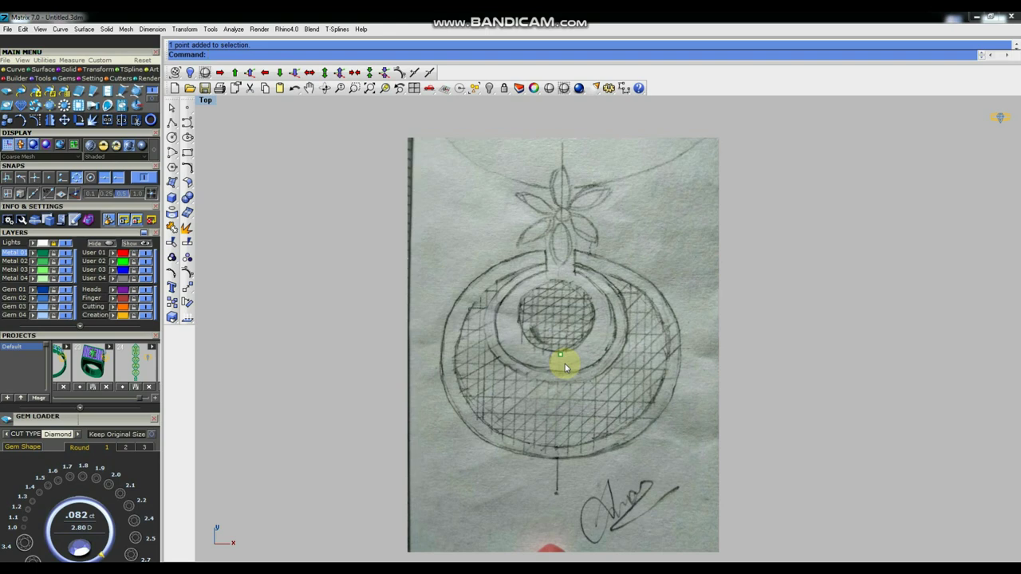
Draw a horizontal line centred on the origin, spanning the full width of the large circle in the sketch.
scroll(582, 377, "down", 3)
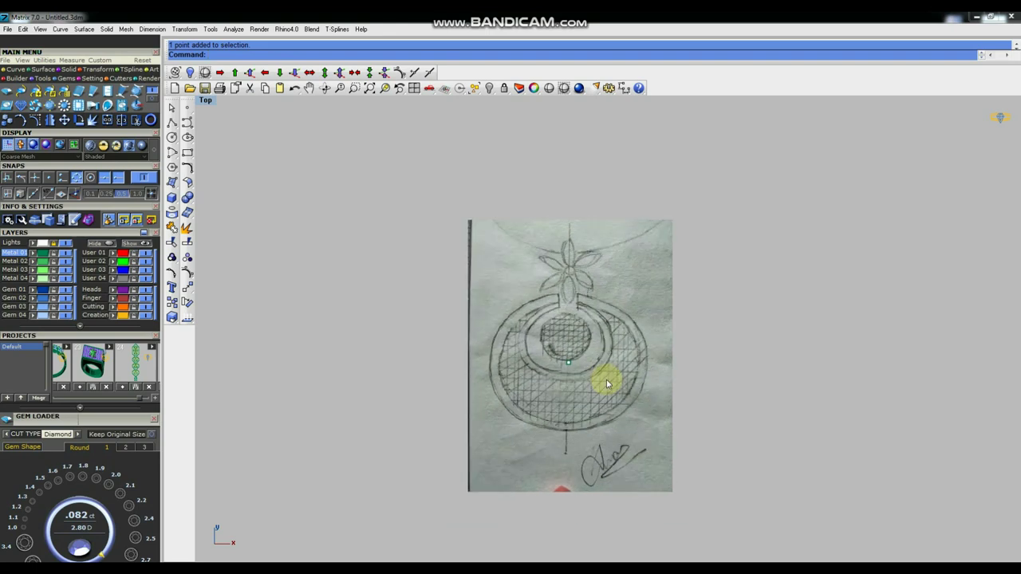
scroll(588, 376, "up", 3)
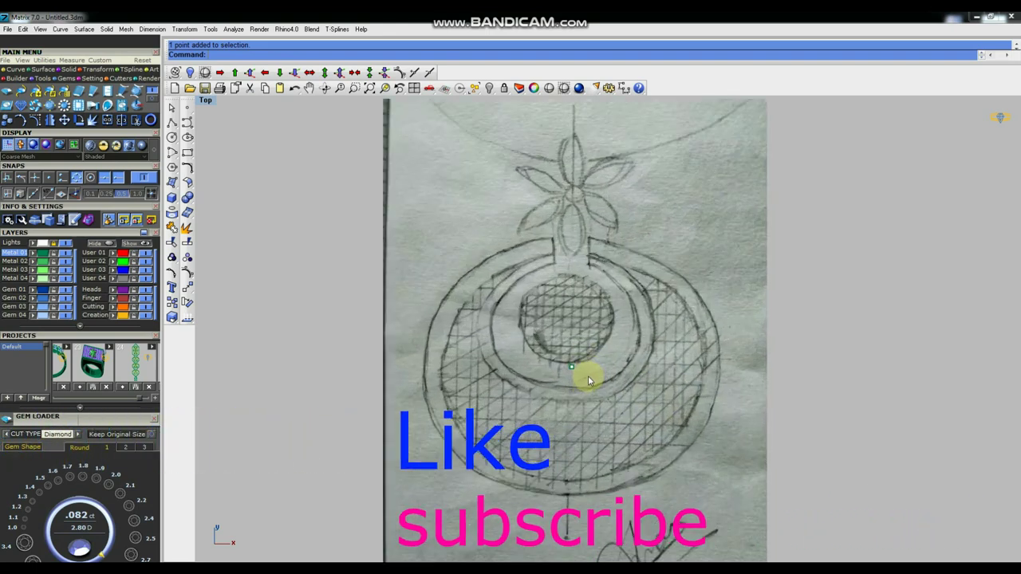
scroll(595, 383, "down", 1)
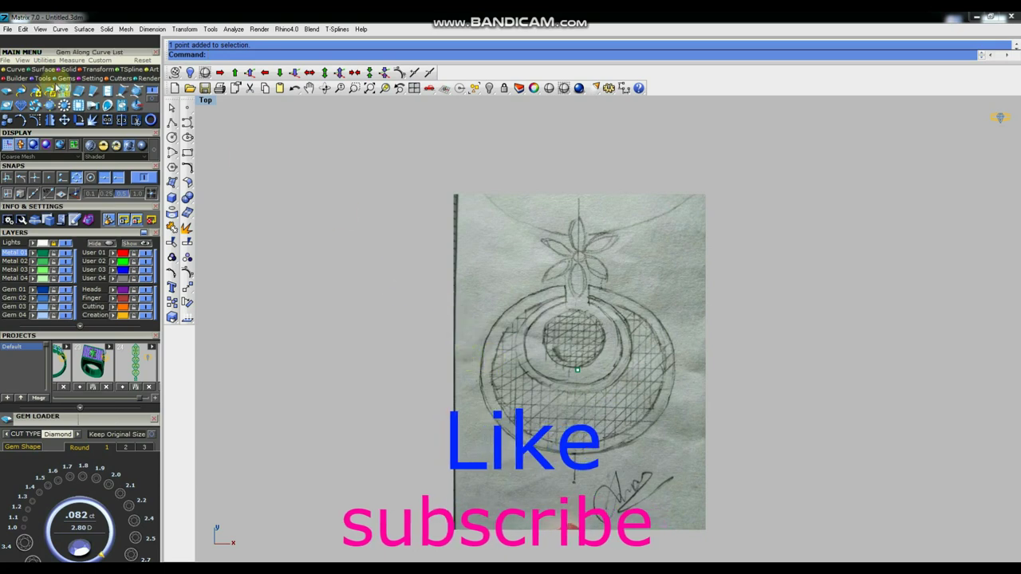
left_click(15, 70)
left_click(22, 90)
left_click(482, 58)
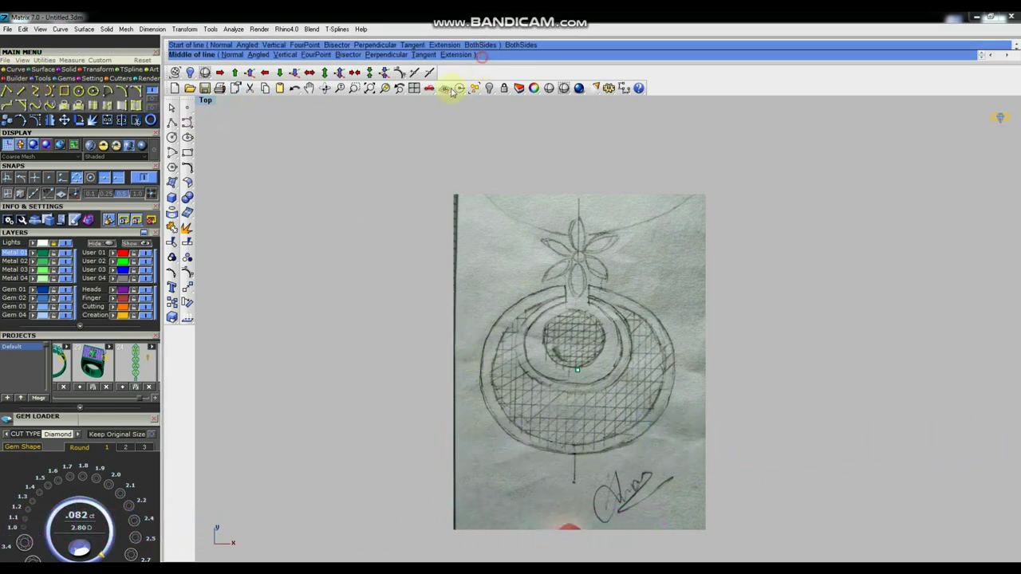
type("0")
key("Return")
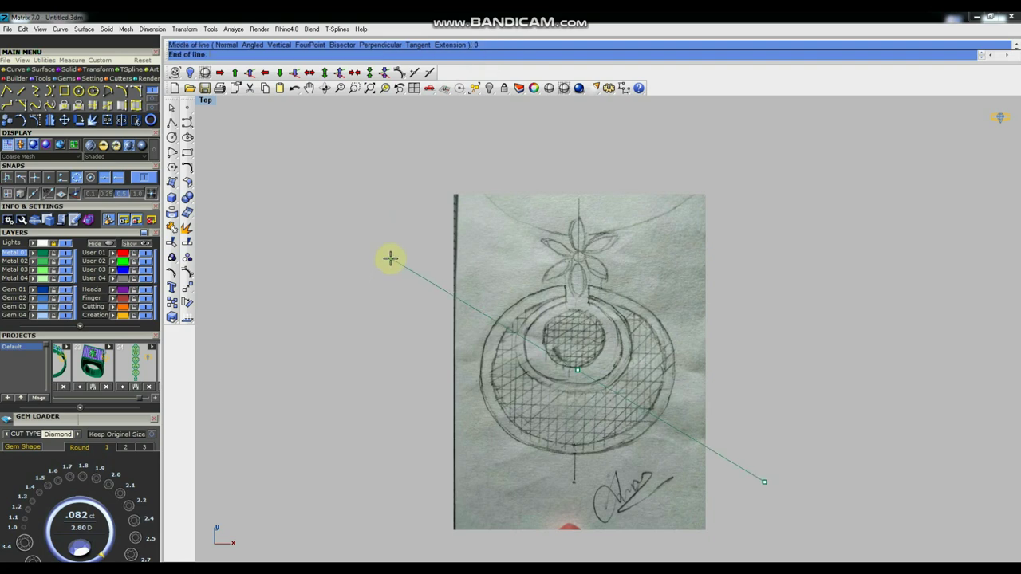
type("5")
key("Return")
left_click(390, 257)
left_click(388, 260, "shift")
scroll(632, 382, "up", 2)
scroll(637, 386, "down", 1)
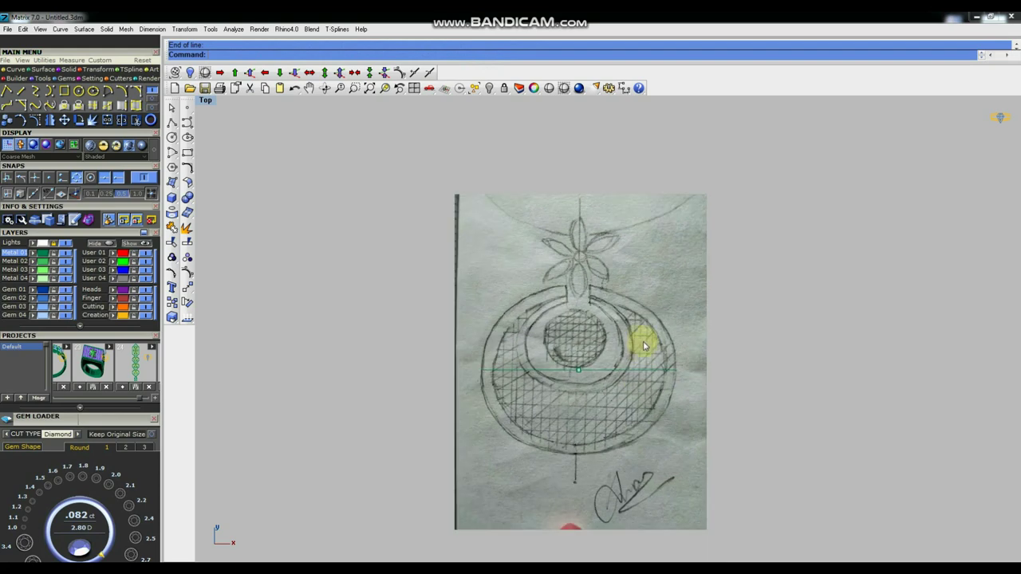
Draw an ellipse centred on the origin, reaching the line's end and the top edge of the sketched large circle.
left_click(93, 90)
type("0")
key("Return")
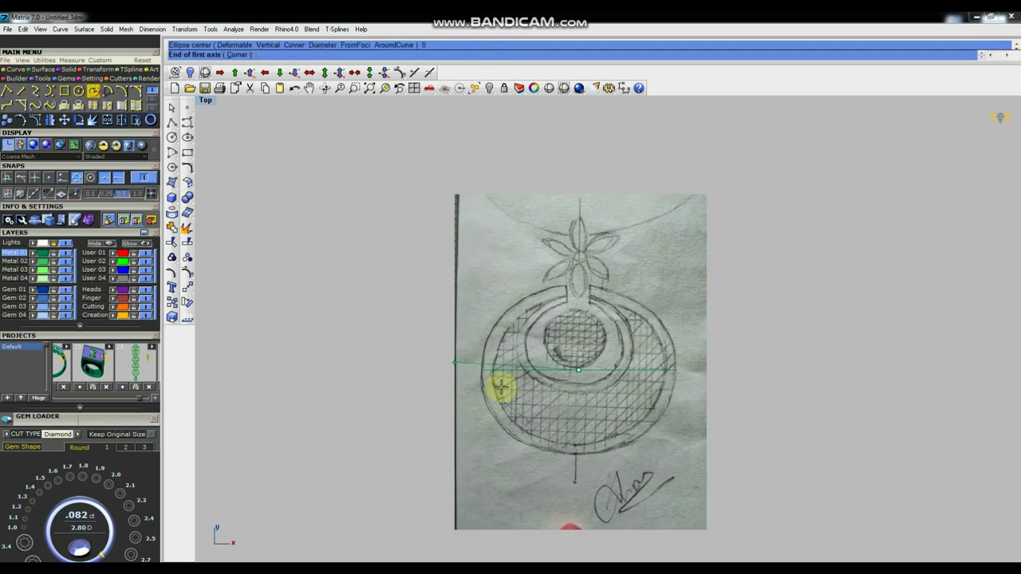
left_click(481, 370)
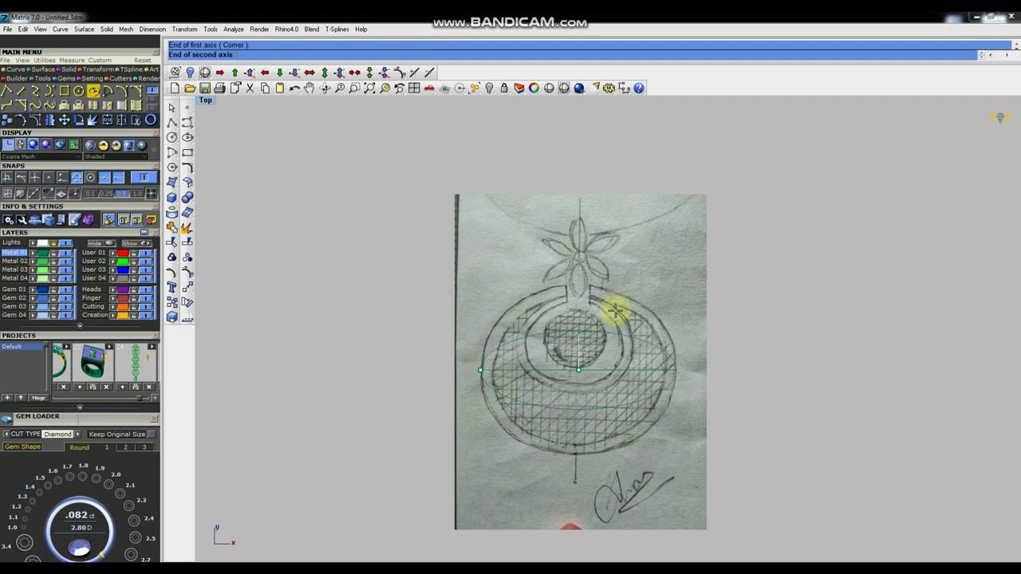
left_click(576, 286)
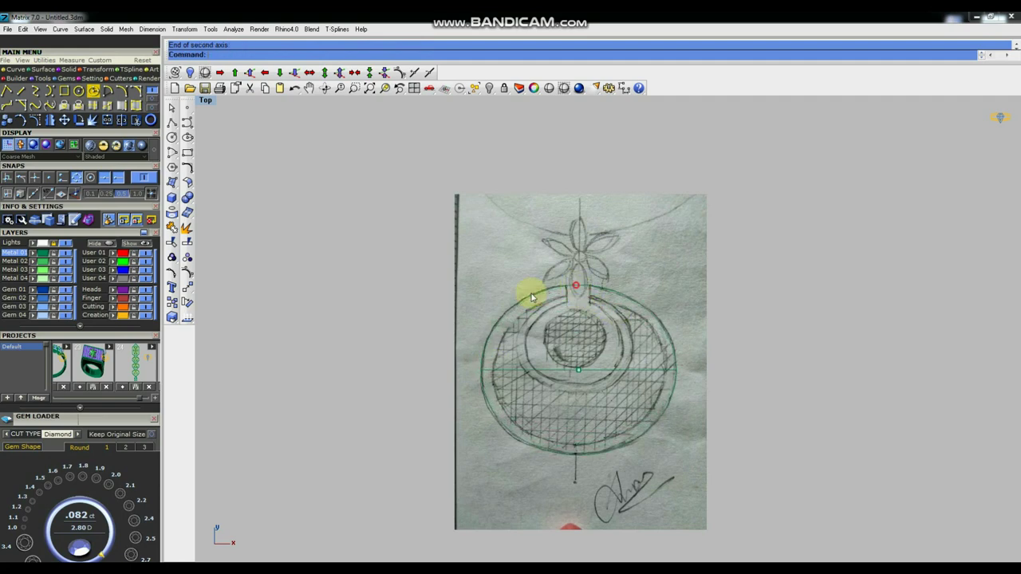
Offset the outer ellipse inward by a distance of 2.5.
left_click(644, 308)
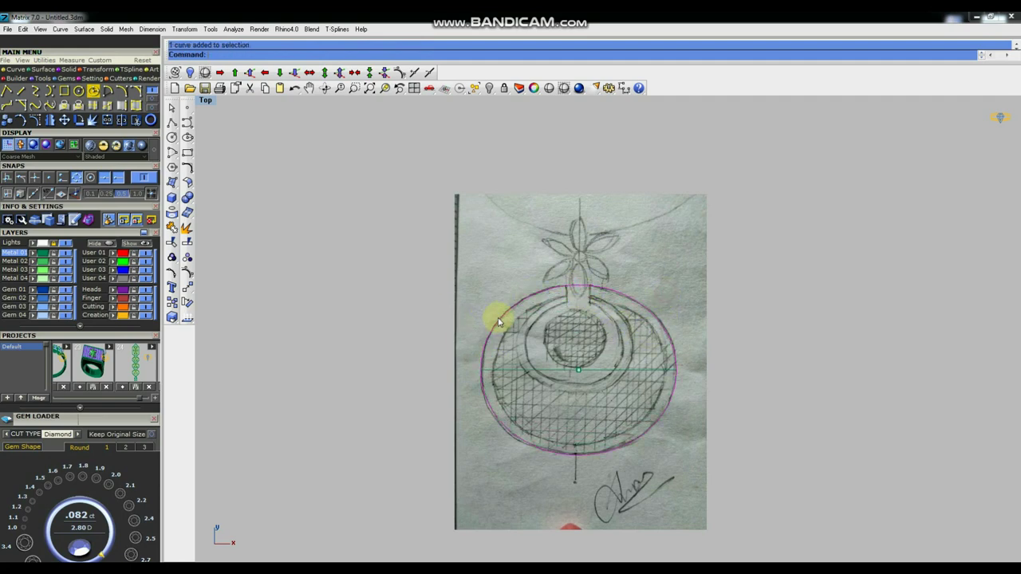
type("Offset")
key("Return")
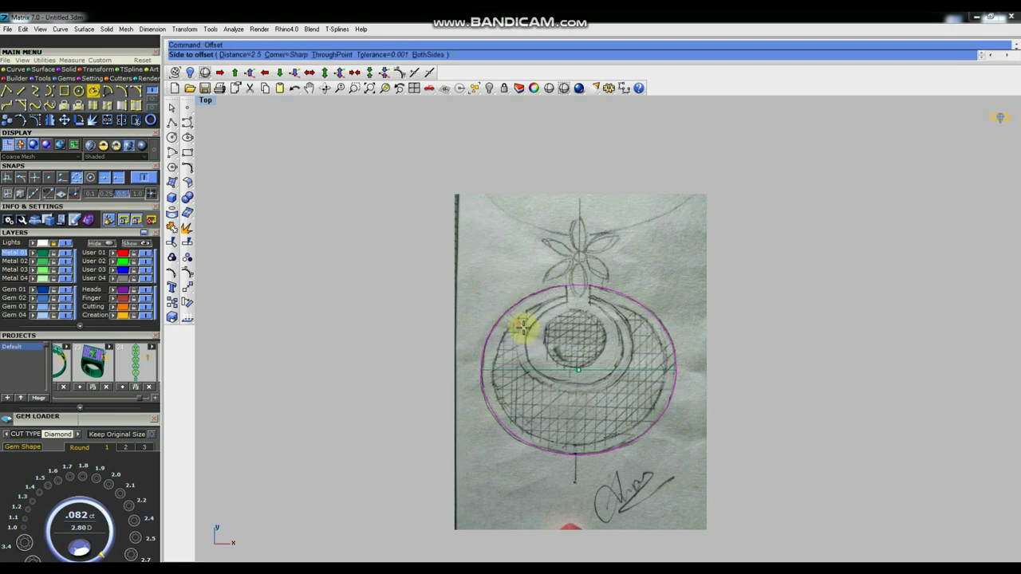
left_click(522, 327)
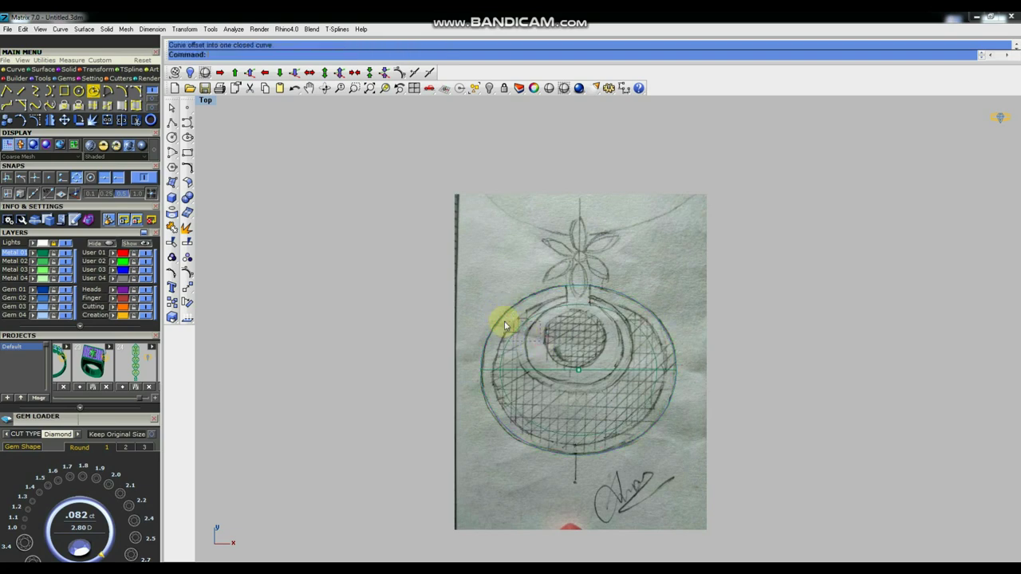
Scale the offset ellipse down about the origin and move it straight up toward the sketched inner ring.
left_click(173, 317)
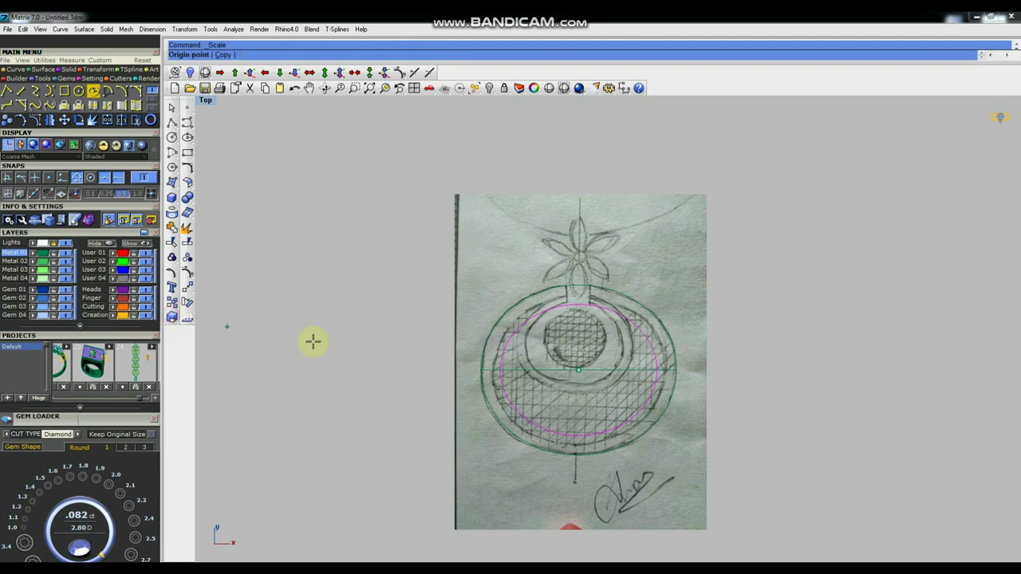
left_click(289, 369)
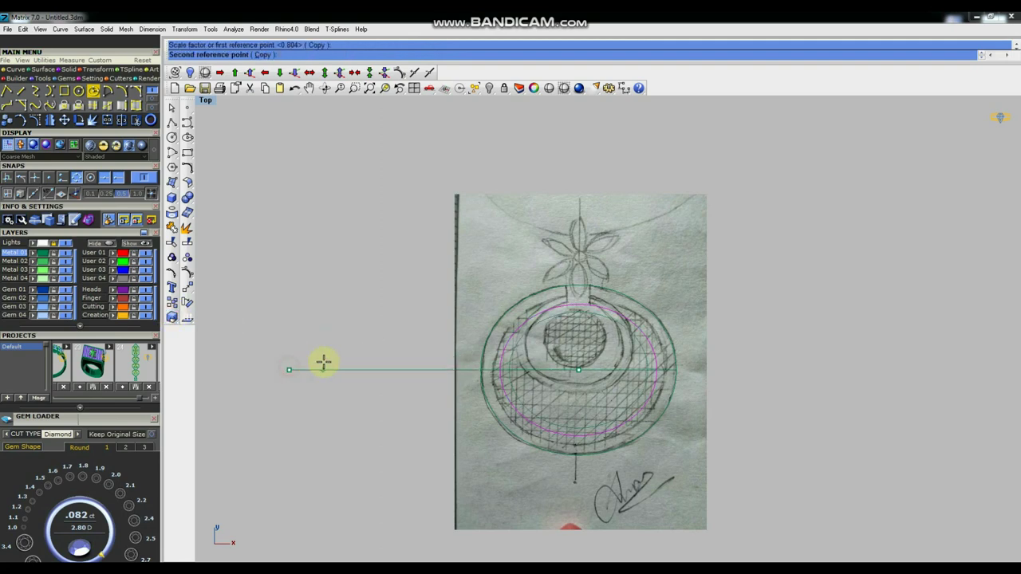
left_click(354, 358)
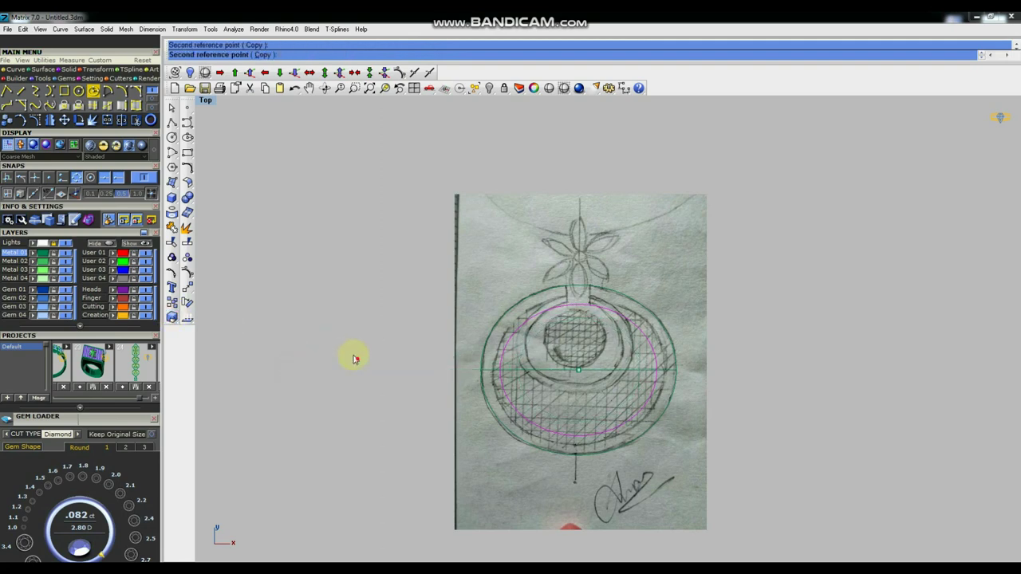
left_click(188, 287)
left_click(315, 361)
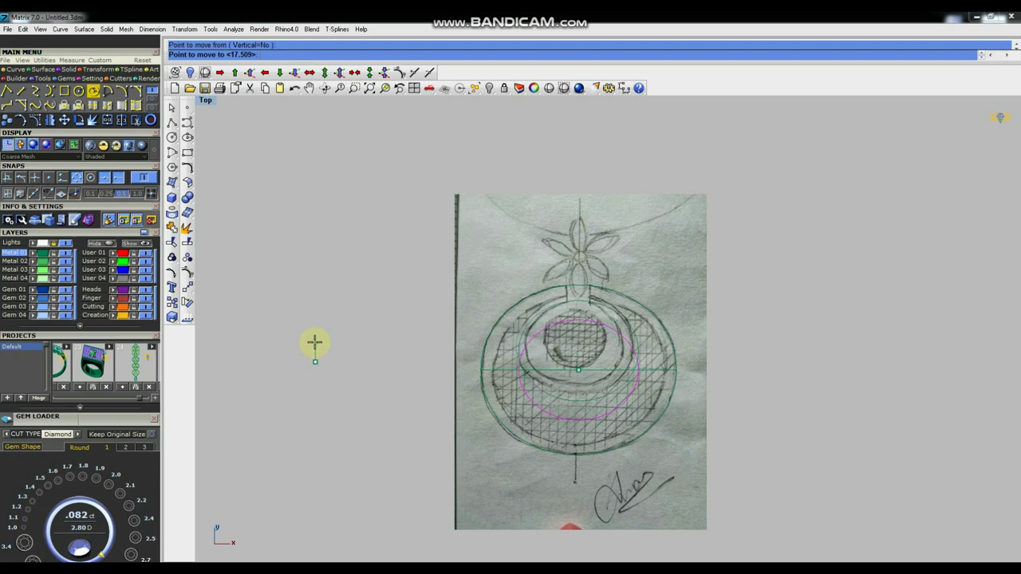
scroll(586, 309, "up", 5)
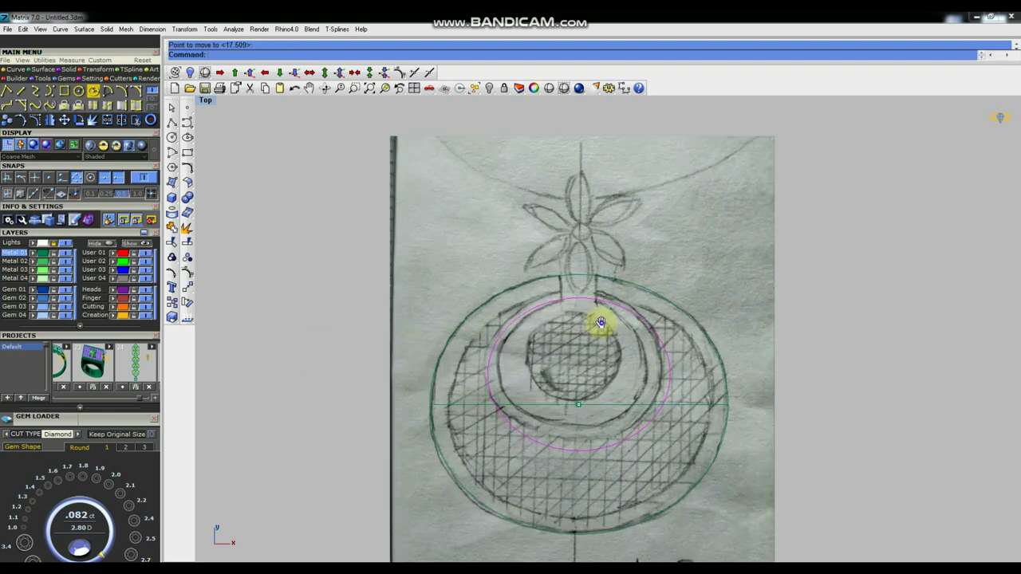
left_click(597, 333)
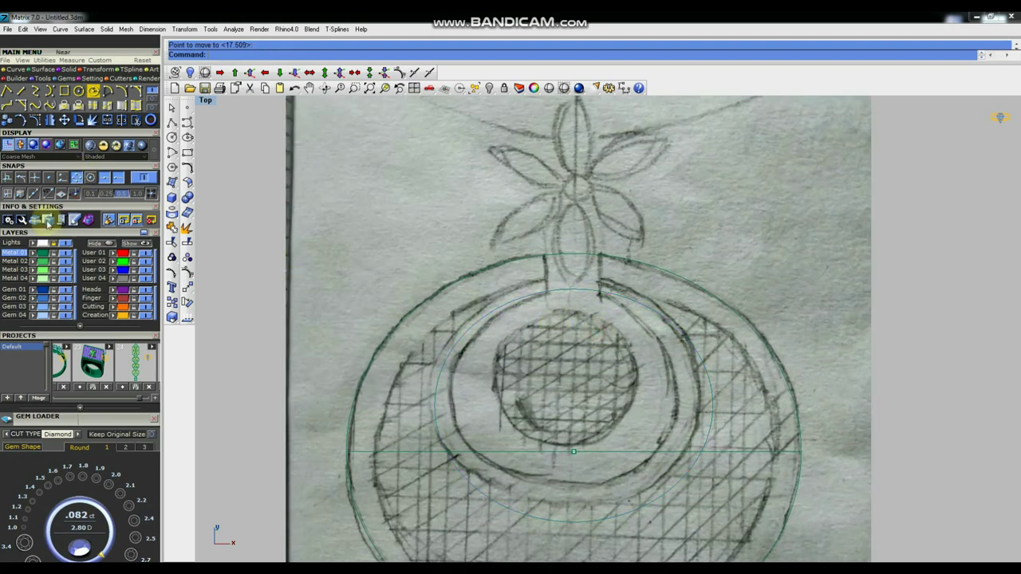
Hide the Lights layer with the reference sketch and measure the gap between the tops of the two ellipses.
left_click(66, 243)
scroll(585, 289, "down", 4)
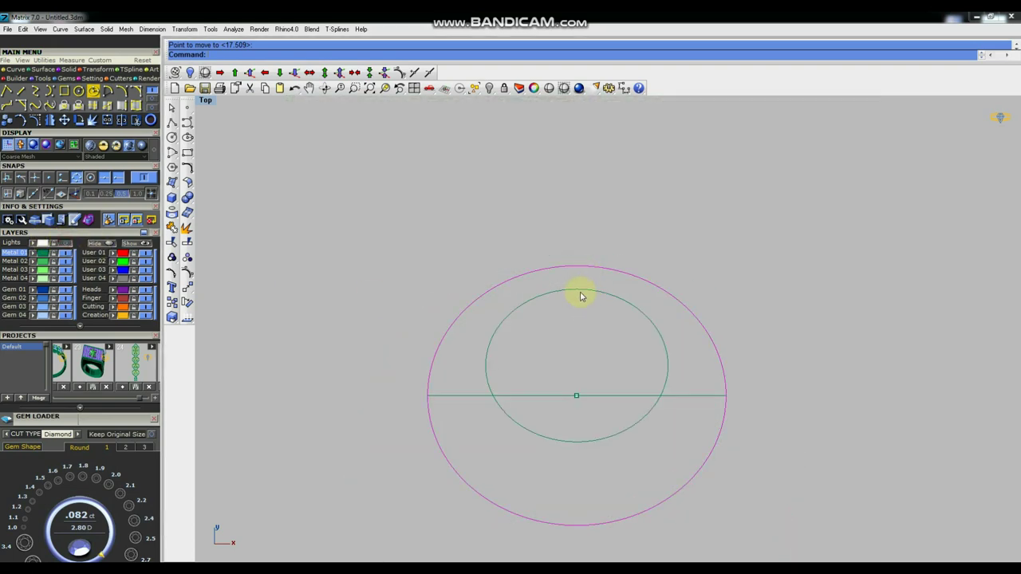
left_click(623, 89)
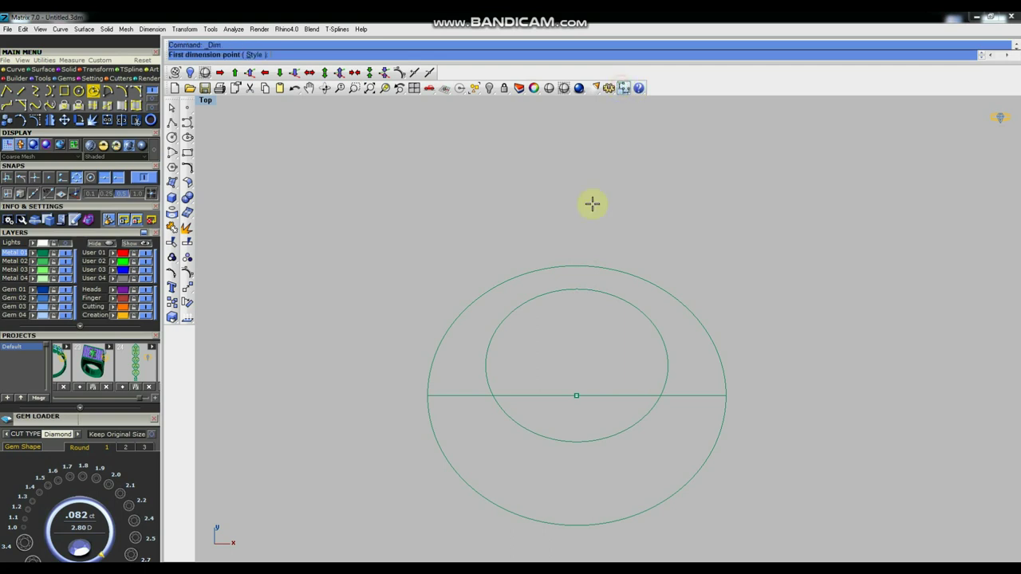
left_click(574, 260)
left_click(575, 289)
scroll(341, 313, "up", 1)
scroll(341, 313, "down", 1)
key("Escape")
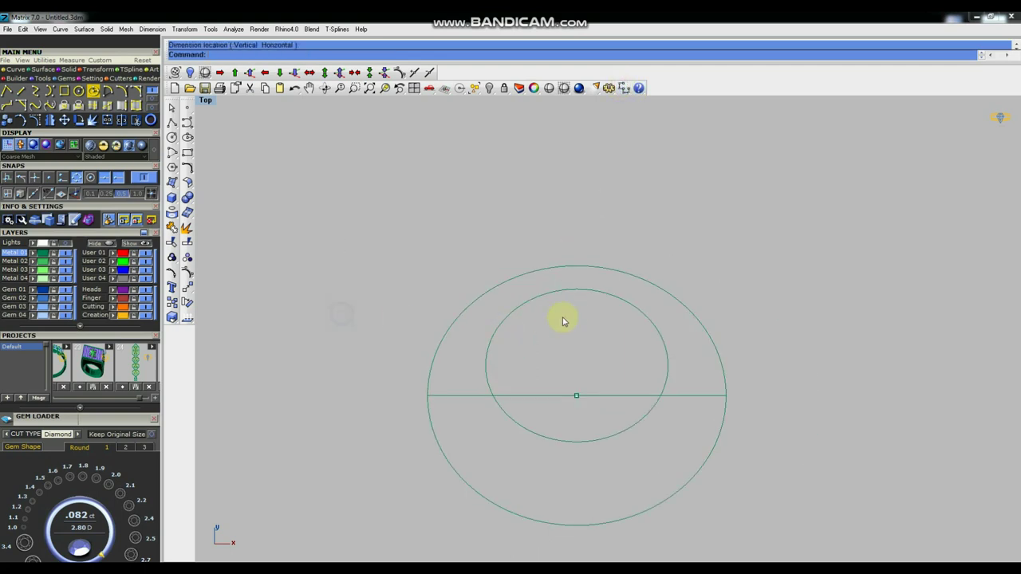
Nudge the inner ellipse slightly closer to the top of the outer one and show the Lights layer again.
left_click(188, 286)
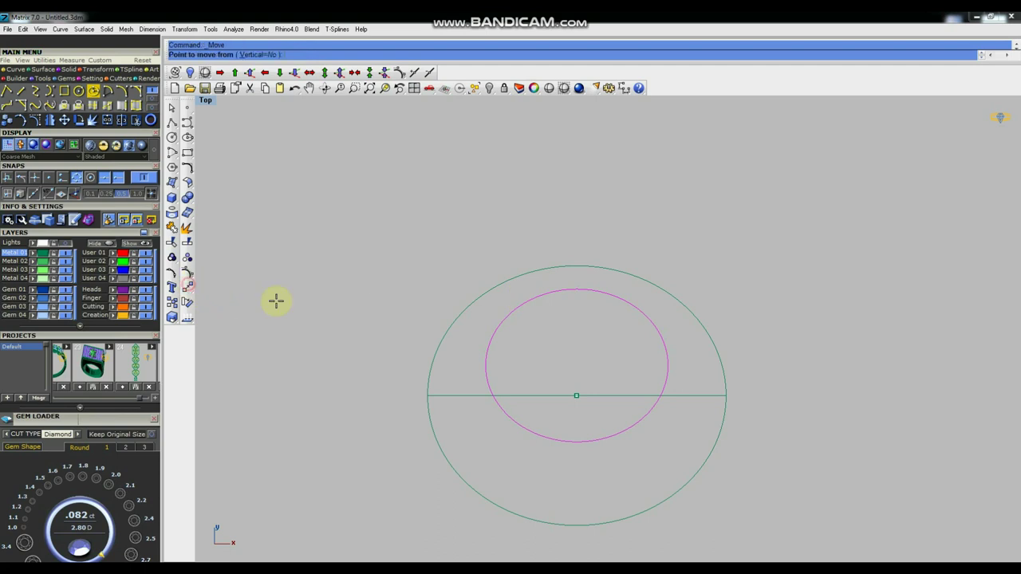
left_click(286, 298)
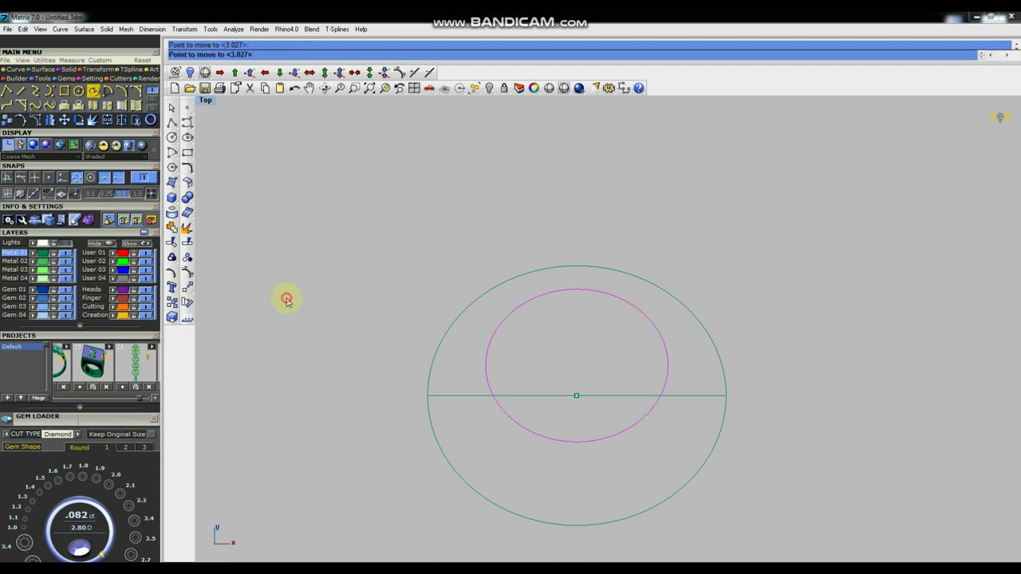
scroll(559, 302, "down", 8)
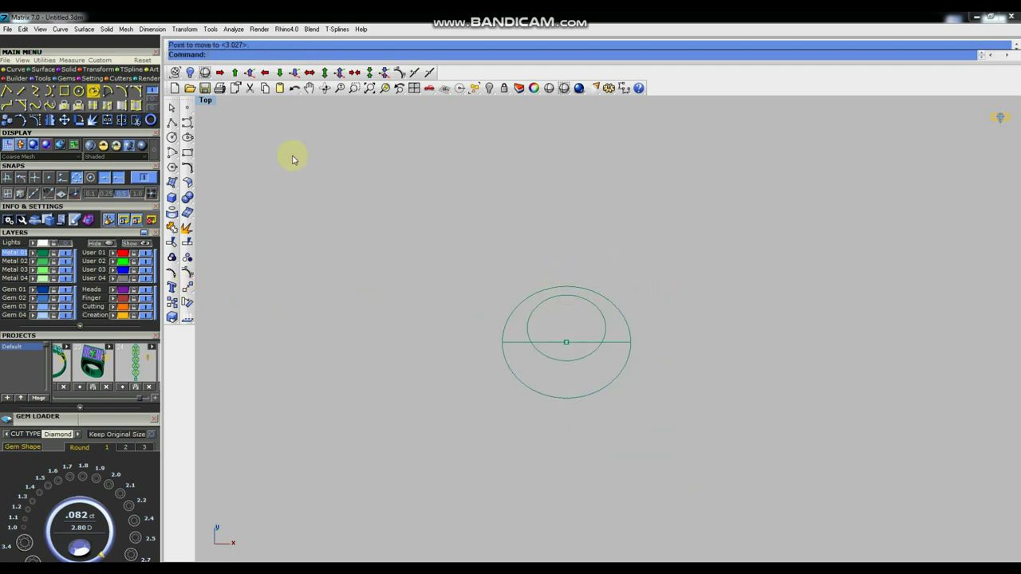
left_click(53, 246)
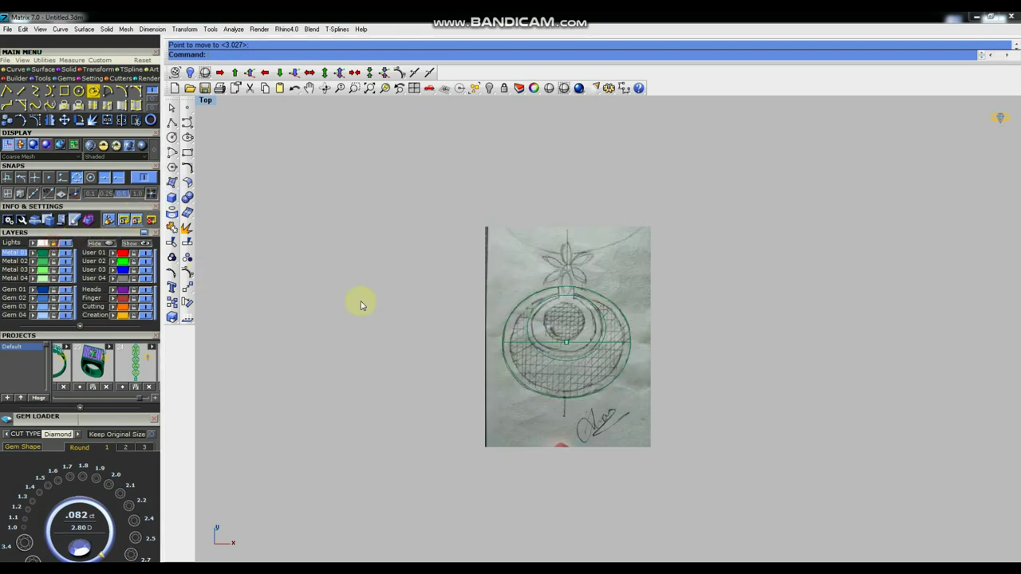
scroll(545, 324, "up", 2)
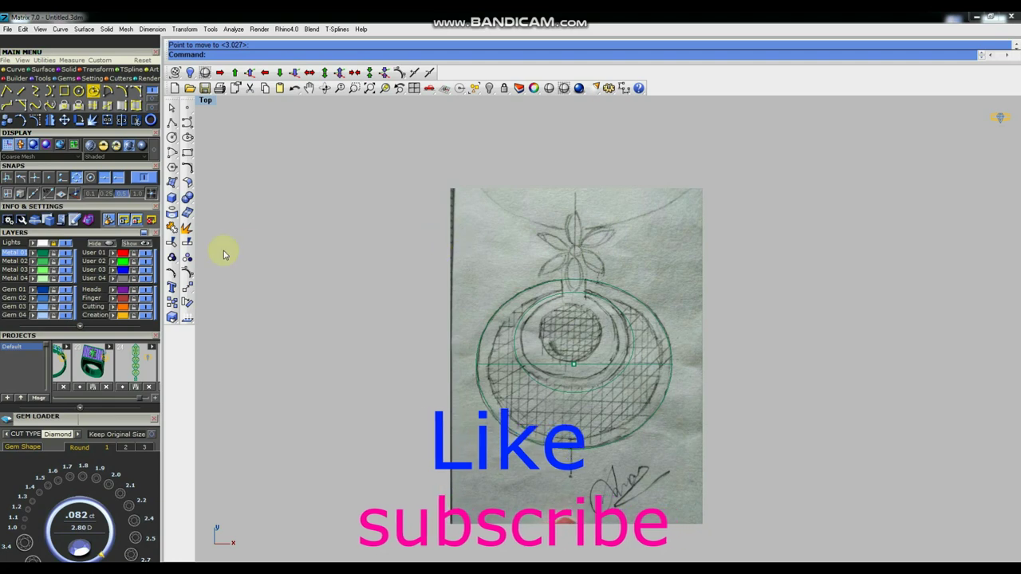
Load a 2.1 mm round diamond and move it straight up to the centre of the sketched flower.
left_click(83, 464)
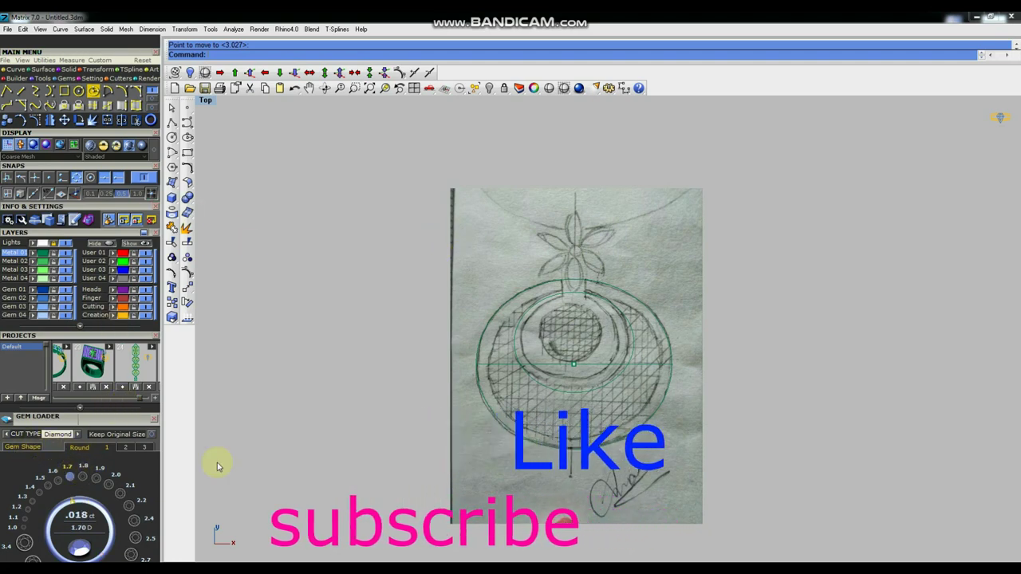
left_click(122, 488)
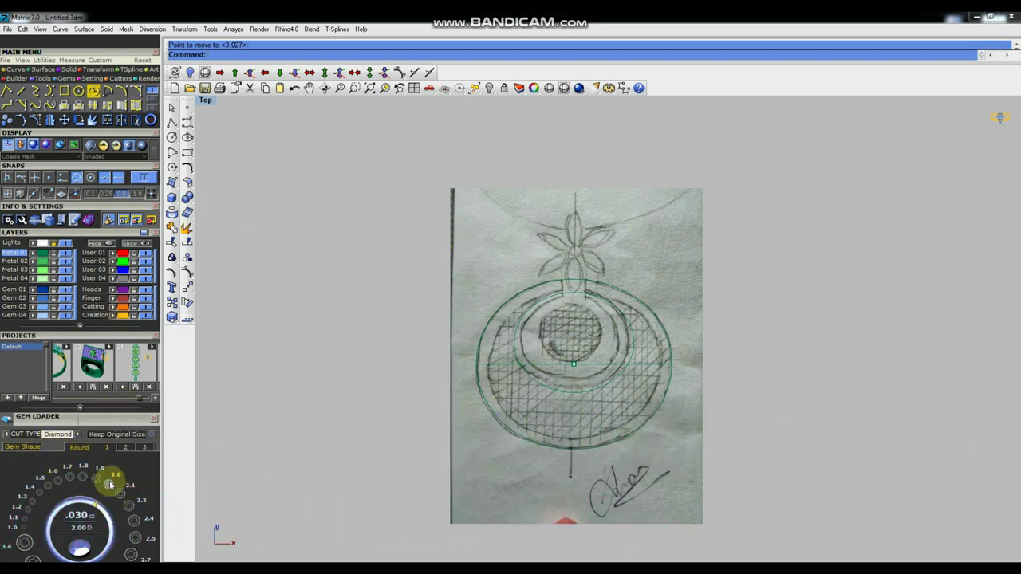
left_click(190, 292)
left_click(293, 382)
left_click(311, 271)
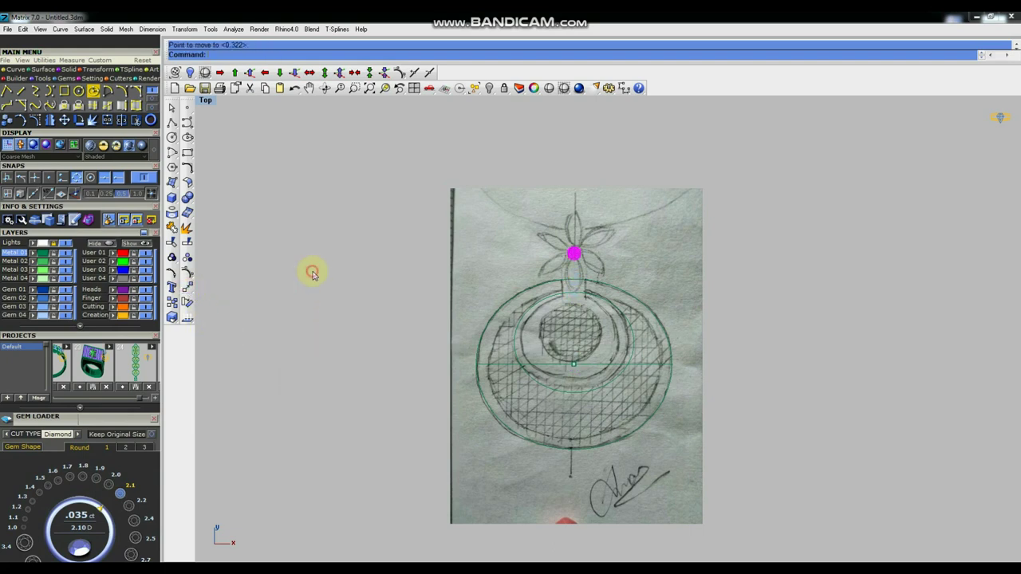
left_click(212, 418)
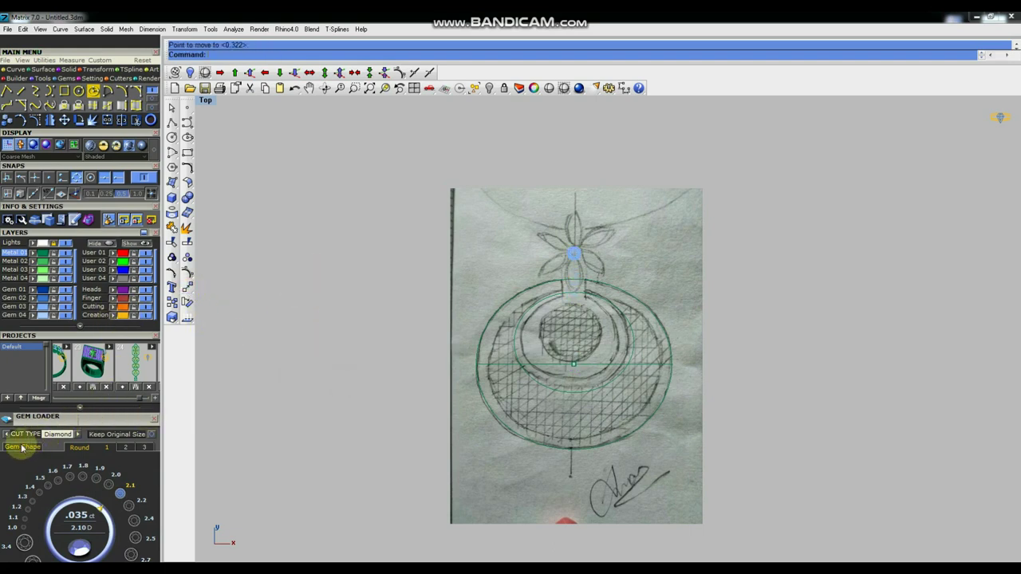
Load a 5 × 3 mm marquise diamond and move it straight up onto the flower's lowest petal.
left_click(23, 446)
left_click(49, 516)
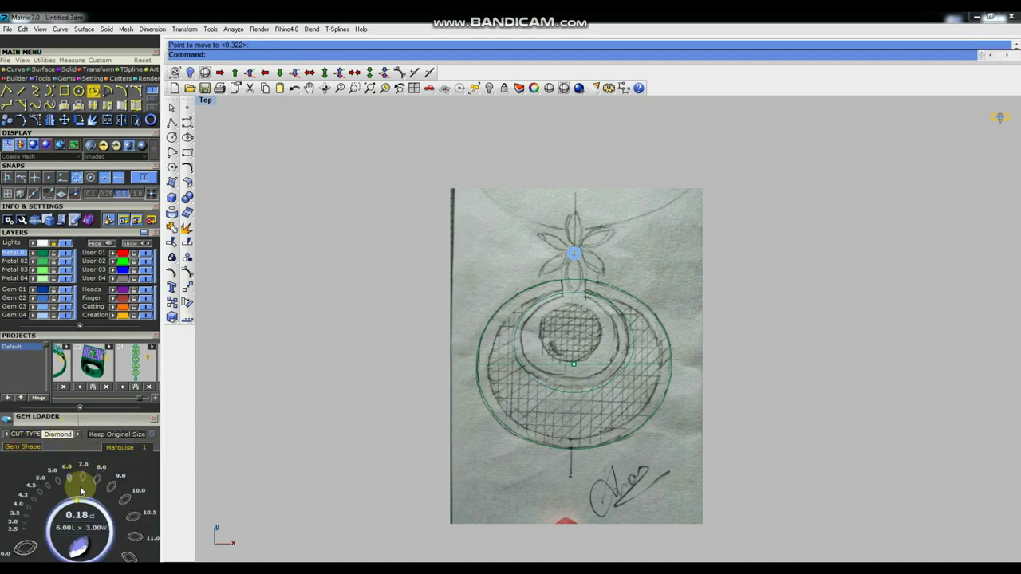
left_click(58, 479)
left_click(59, 486)
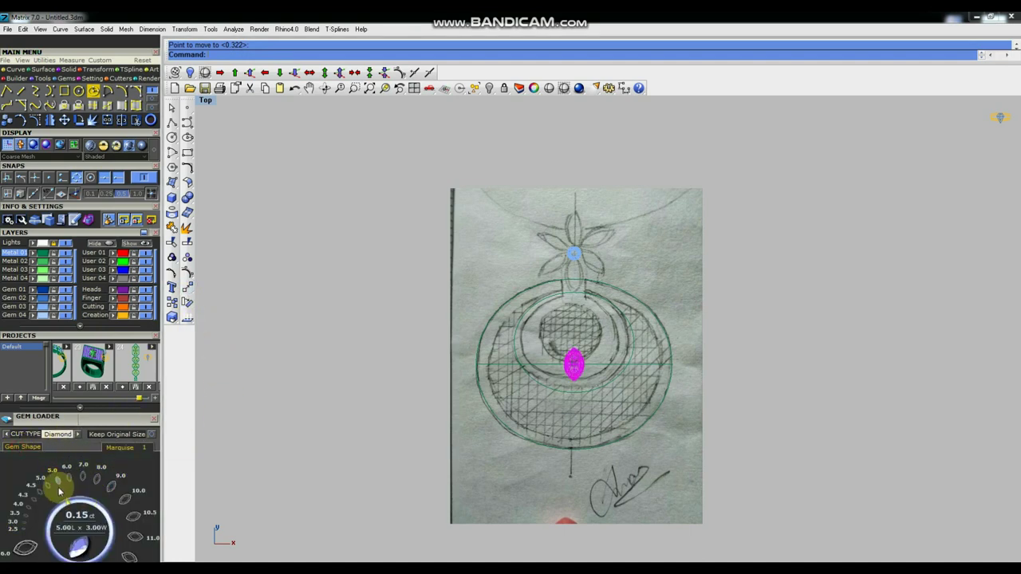
left_click(191, 289)
left_click(278, 354)
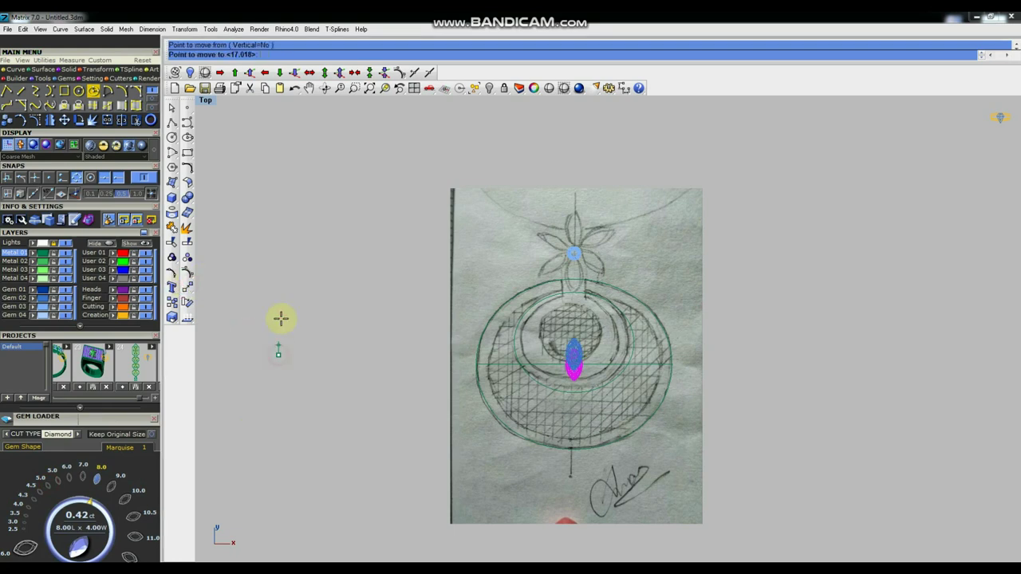
left_click(284, 272)
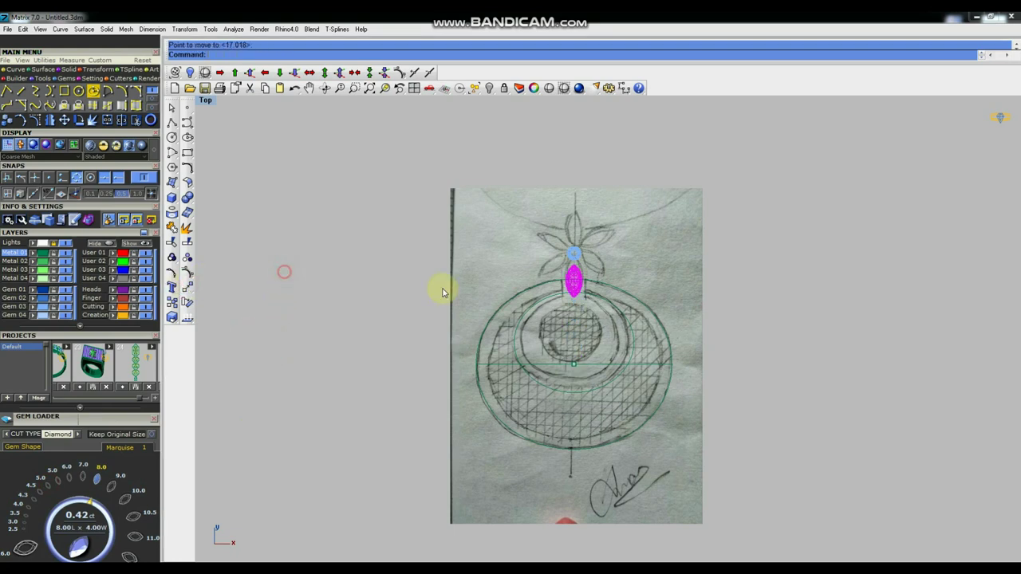
scroll(576, 291, "up", 3)
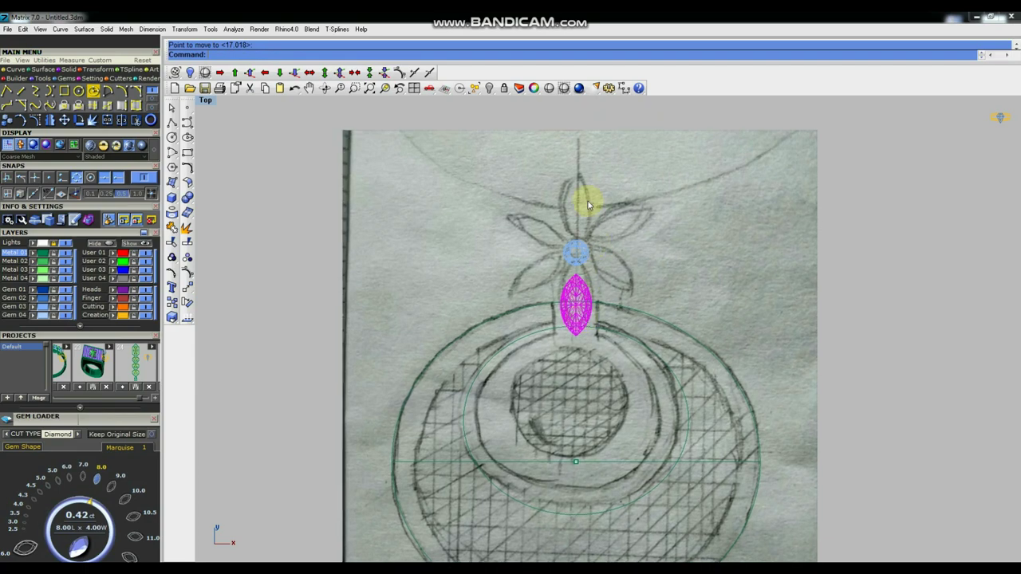
Draw long vertical and horizontal guide lines centred on the origin (0), crossing the pendant and extending beyond the sketch.
scroll(615, 272, "down", 2)
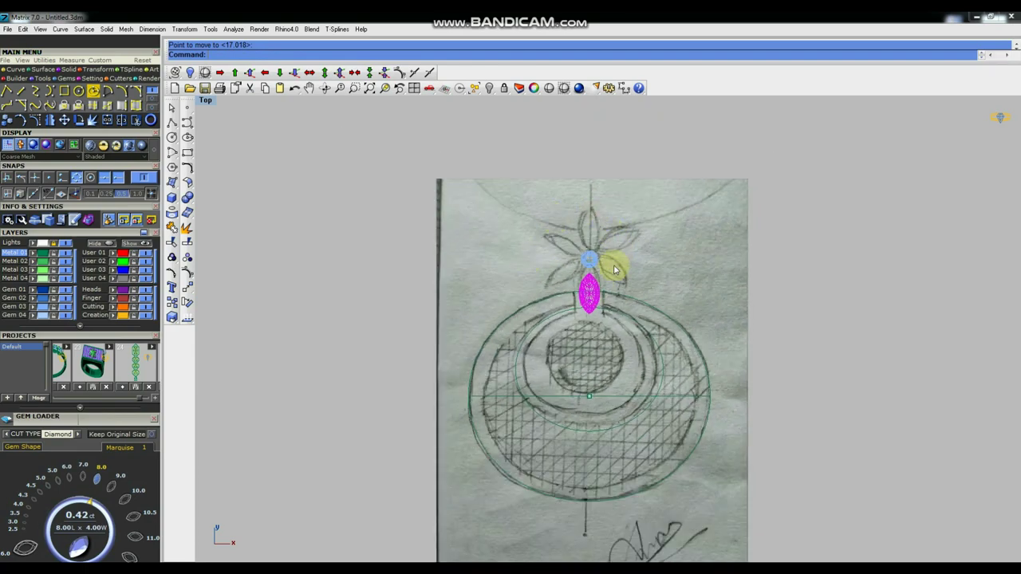
scroll(560, 238, "down", 2)
scroll(562, 317, "up", 2)
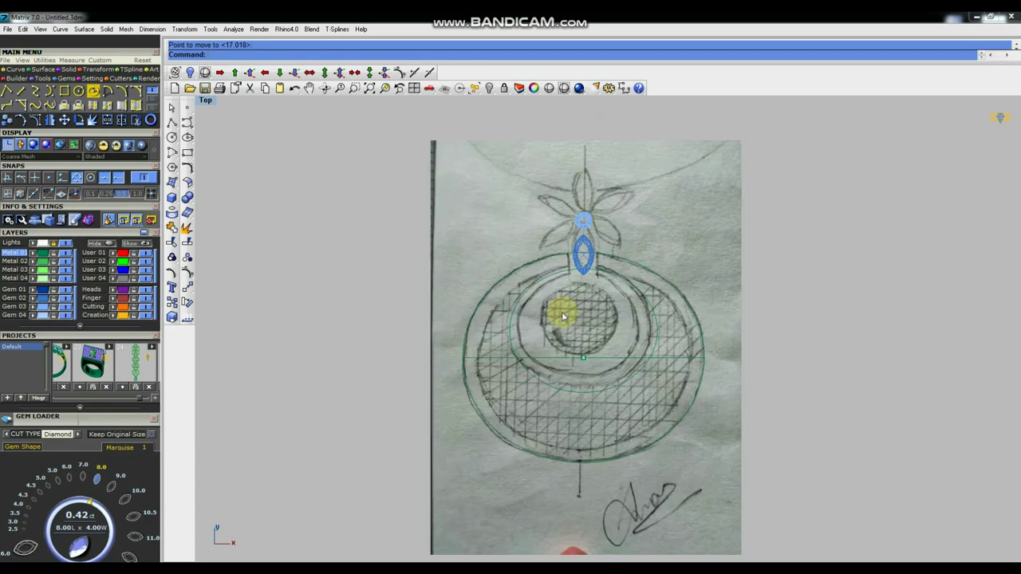
left_click(172, 125)
left_click(216, 137)
type("0")
key("Return")
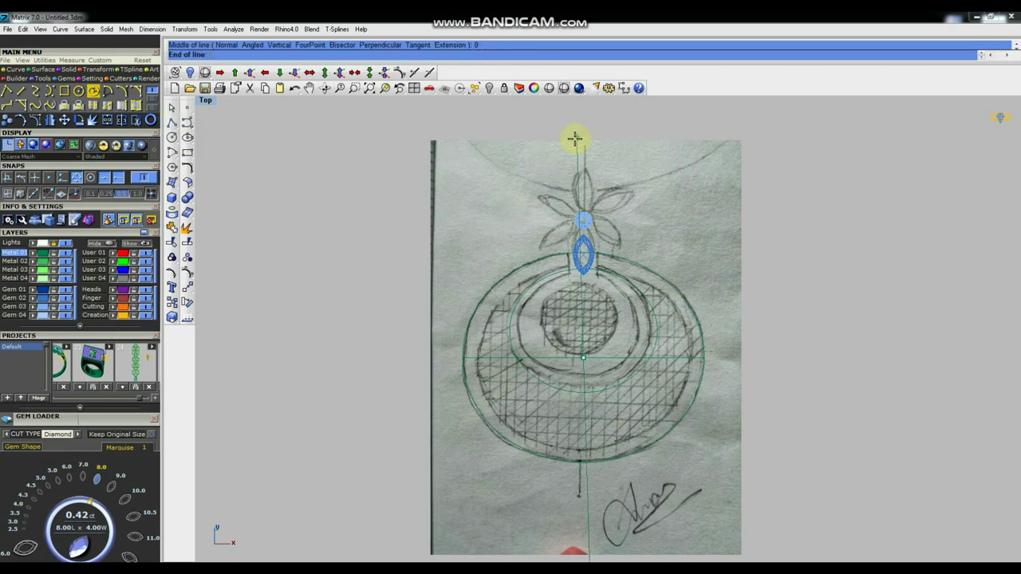
scroll(576, 124, "down", 2)
left_click(578, 118)
type("0")
key("Return")
left_click(384, 274, "shift")
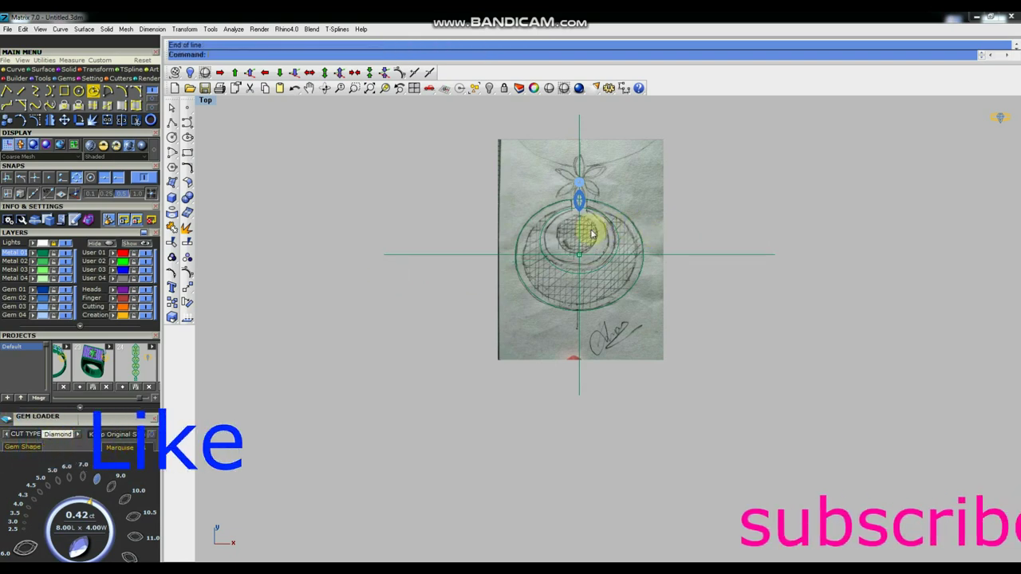
Draw a two-point circle about 9.19 mm in diameter upward from the guide lines' intersection around the sketched central disc, and measure its diameter.
scroll(578, 247, "up", 3)
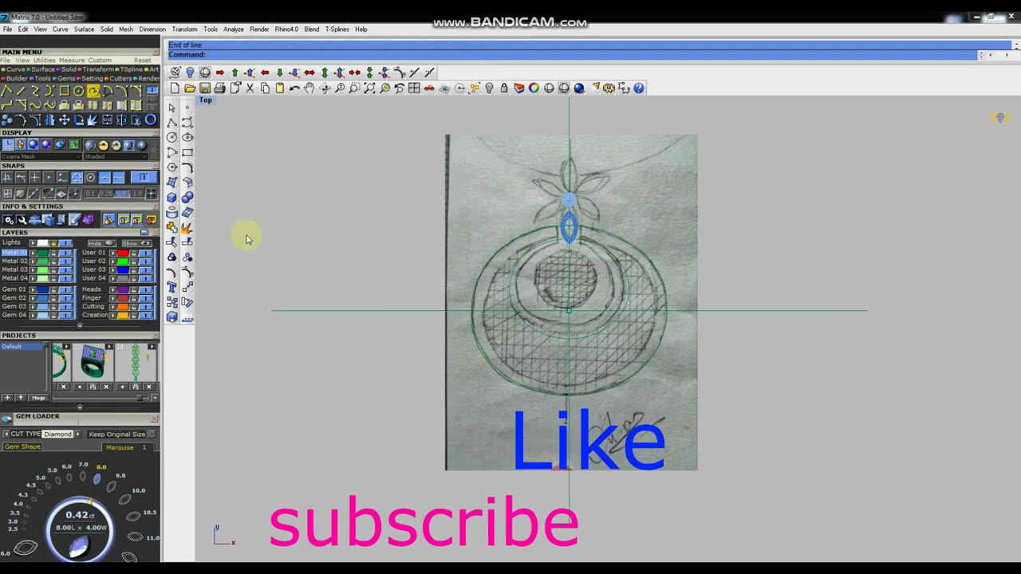
right_click(80, 90)
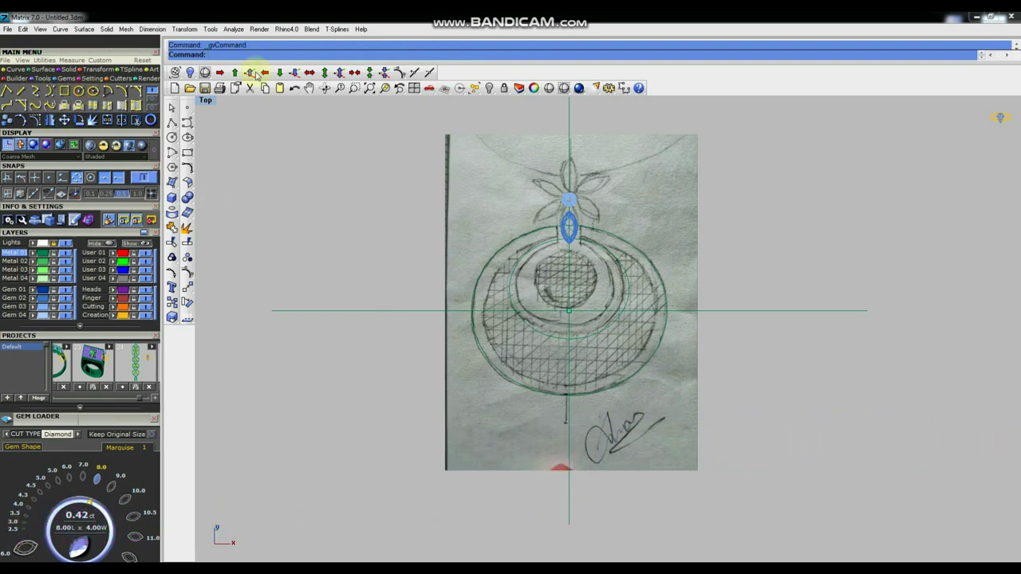
scroll(566, 316, "up", 3)
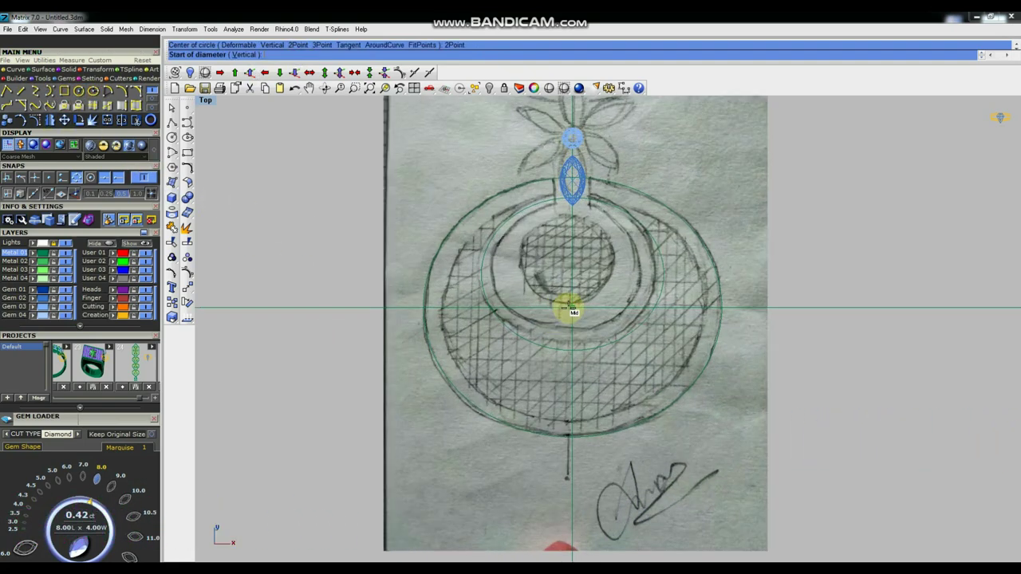
left_click(571, 307)
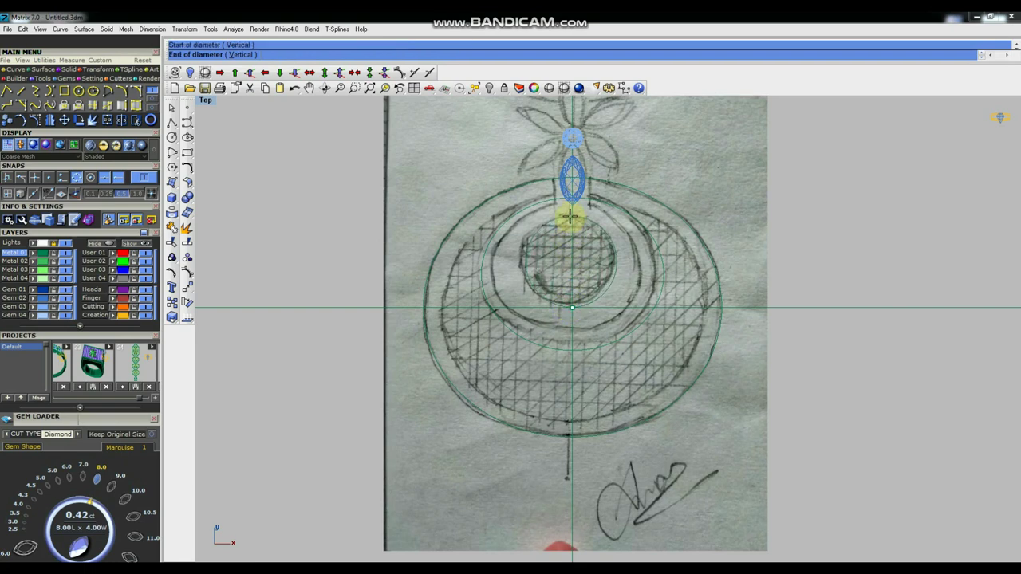
left_click(598, 217)
left_click(624, 89)
left_click(679, 121)
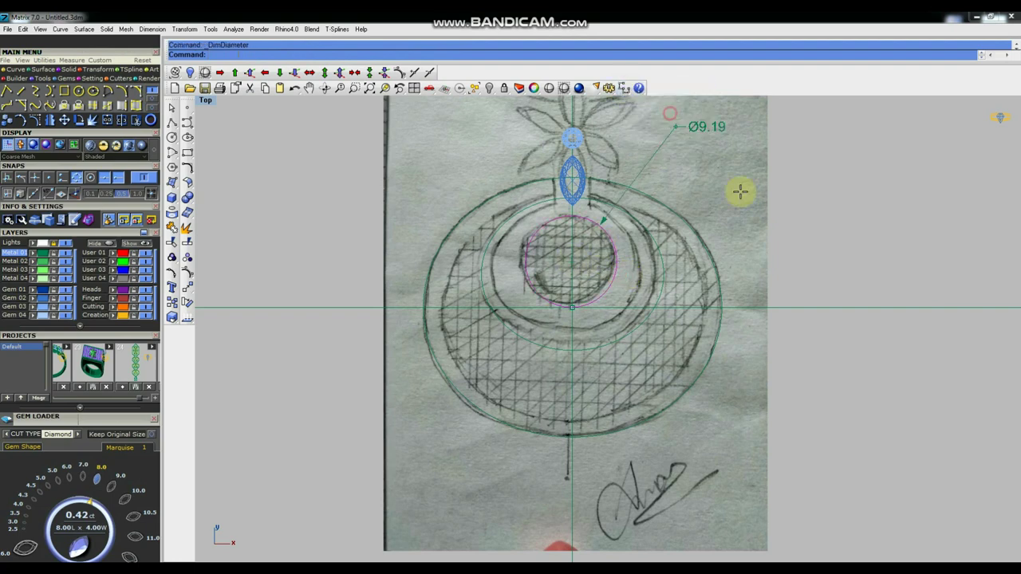
right_click(785, 207)
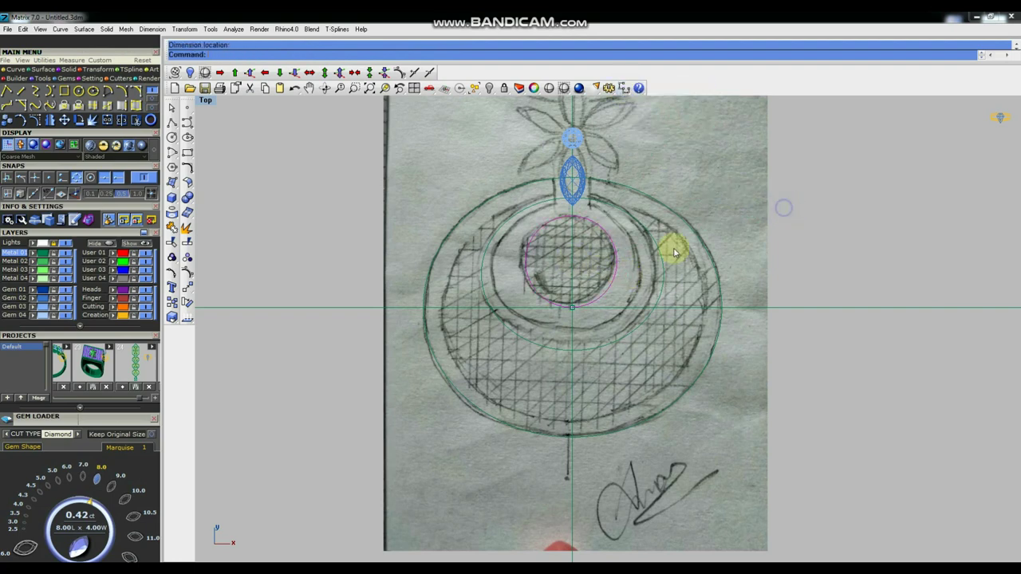
scroll(546, 287, "down", 4)
scroll(559, 288, "up", 4)
scroll(563, 290, "up", 1)
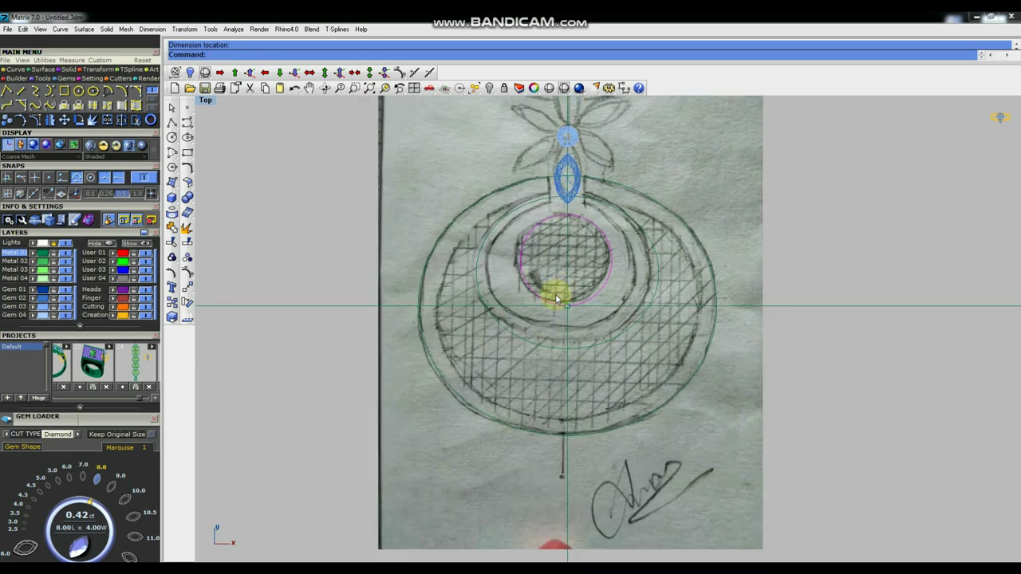
scroll(558, 289, "down", 2)
scroll(550, 289, "down", 2)
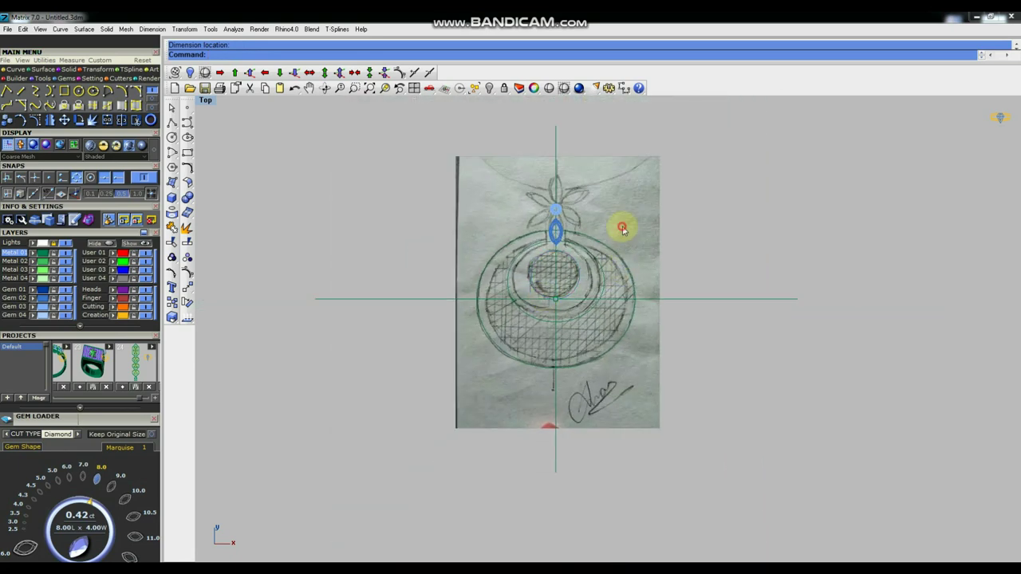
right_click_drag(563, 264, 553, 285)
right_click_drag(492, 298, 494, 296)
scroll(537, 300, "up", 2)
scroll(568, 307, "up", 1)
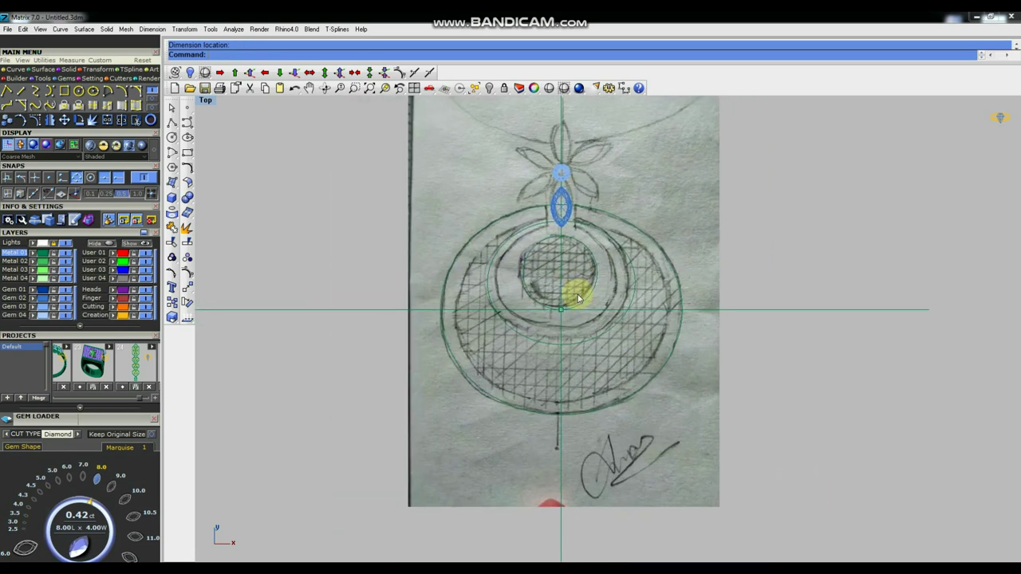
scroll(575, 292, "down", 2)
scroll(580, 227, "down", 1)
scroll(561, 249, "up", 2)
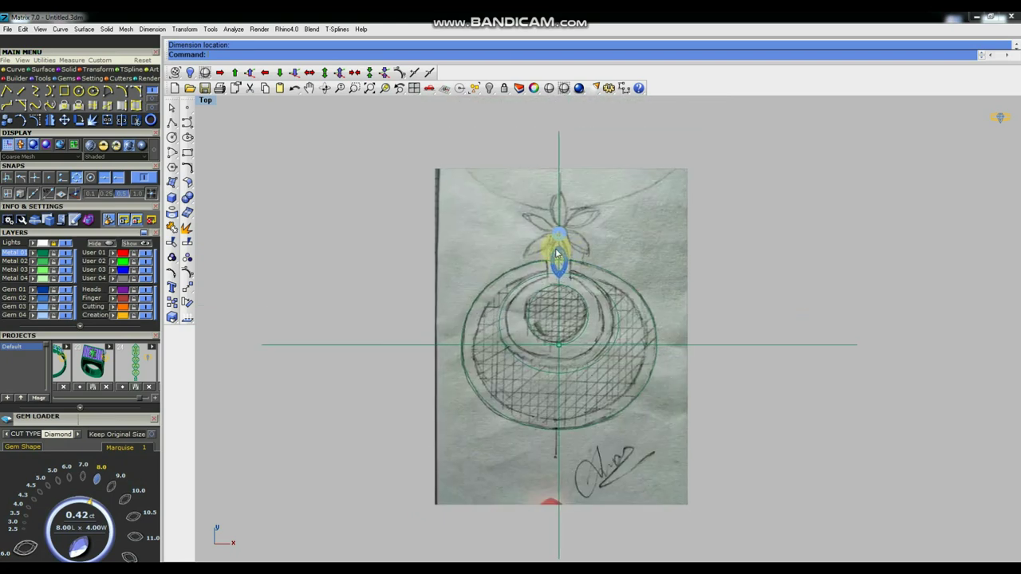
Delete the round and marquise diamonds placed on the sketched flower.
scroll(561, 251, "up", 2)
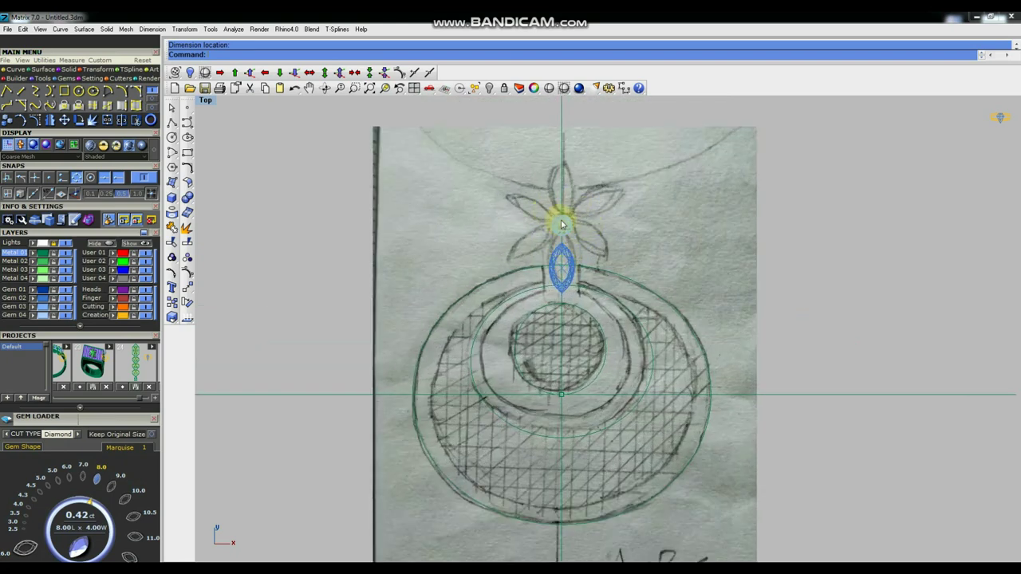
left_click(562, 267, "shift")
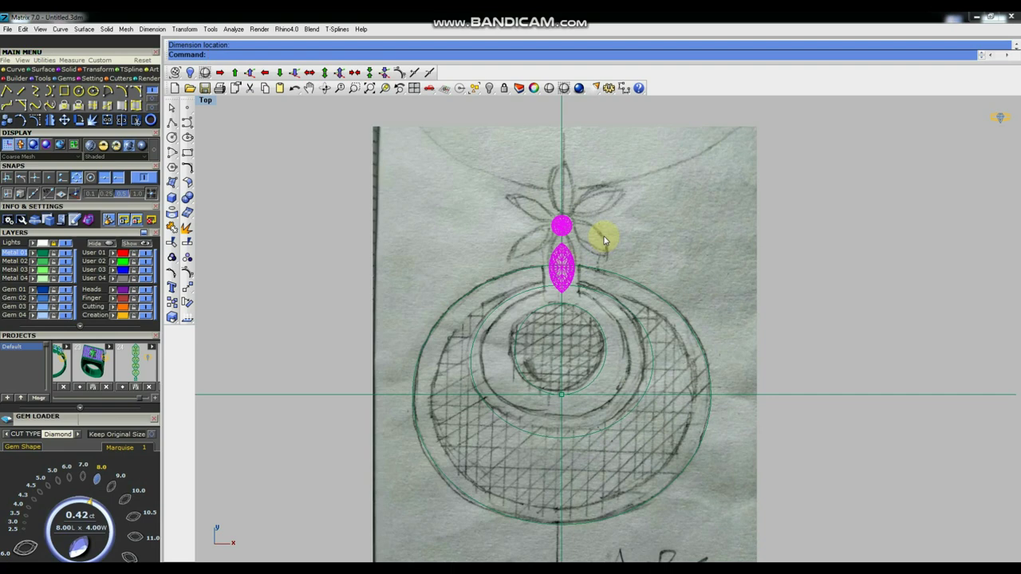
key("Delete")
scroll(611, 220, "down", 2)
key("ctrl+a")
left_click(489, 89)
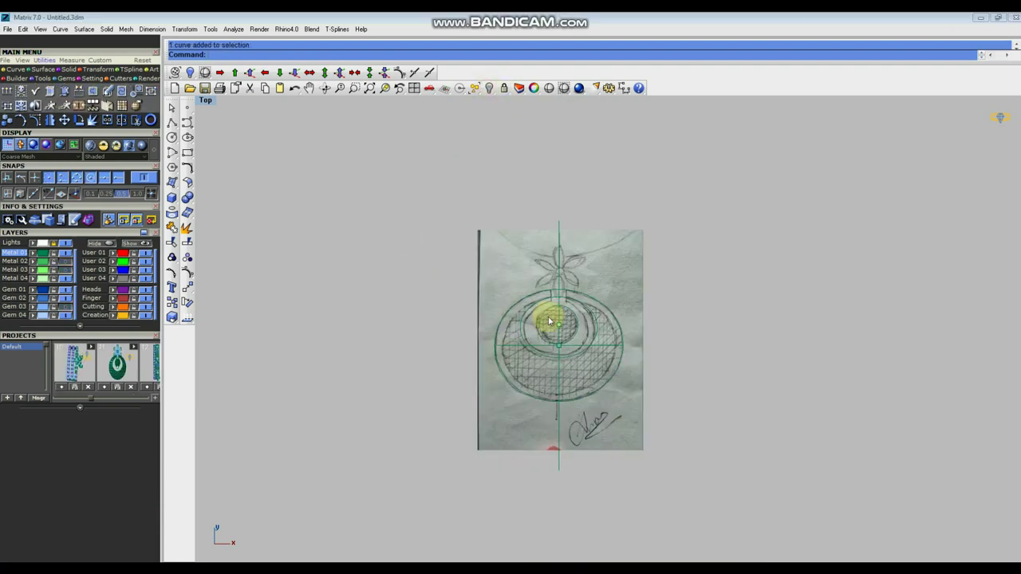
Show the hidden six-petal flower outlines and move them straight down over the sketched flower, just above the outer ellipse.
scroll(551, 322, "up", 4)
right_click_drag(577, 329, 559, 366)
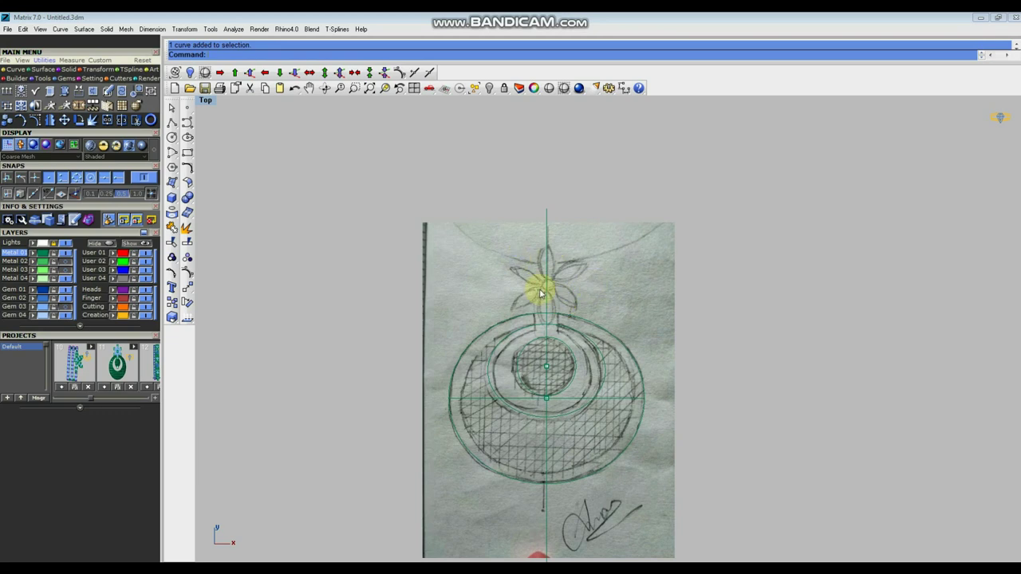
scroll(572, 287, "up", 1)
scroll(568, 274, "down", 1)
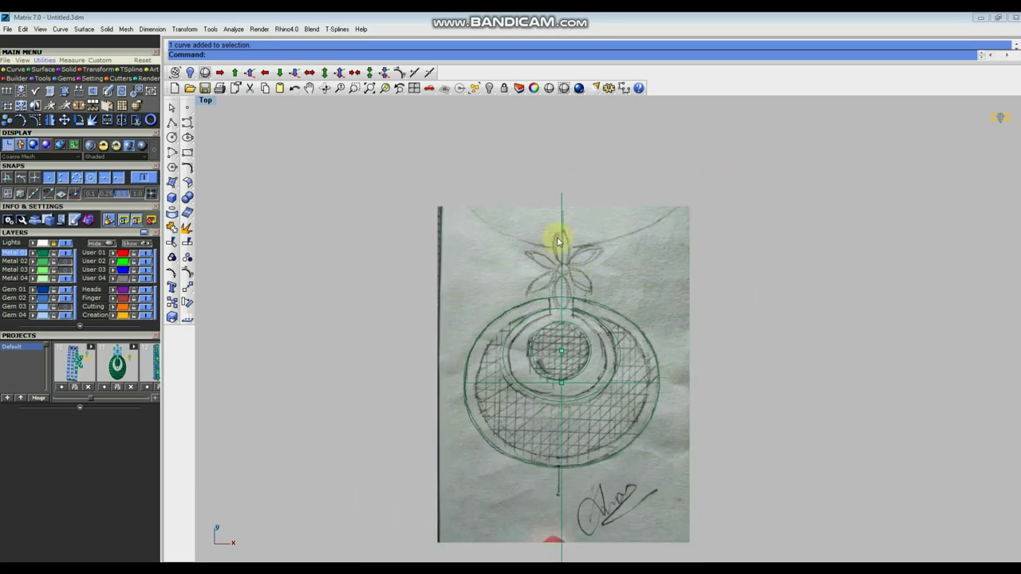
scroll(598, 295, "up", 3)
scroll(583, 295, "down", 2)
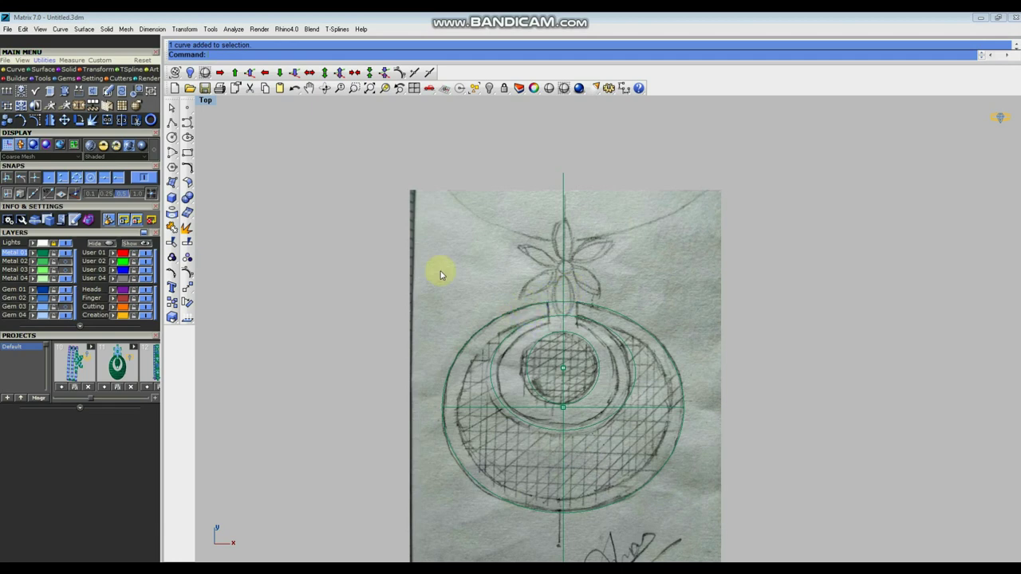
left_click(490, 90)
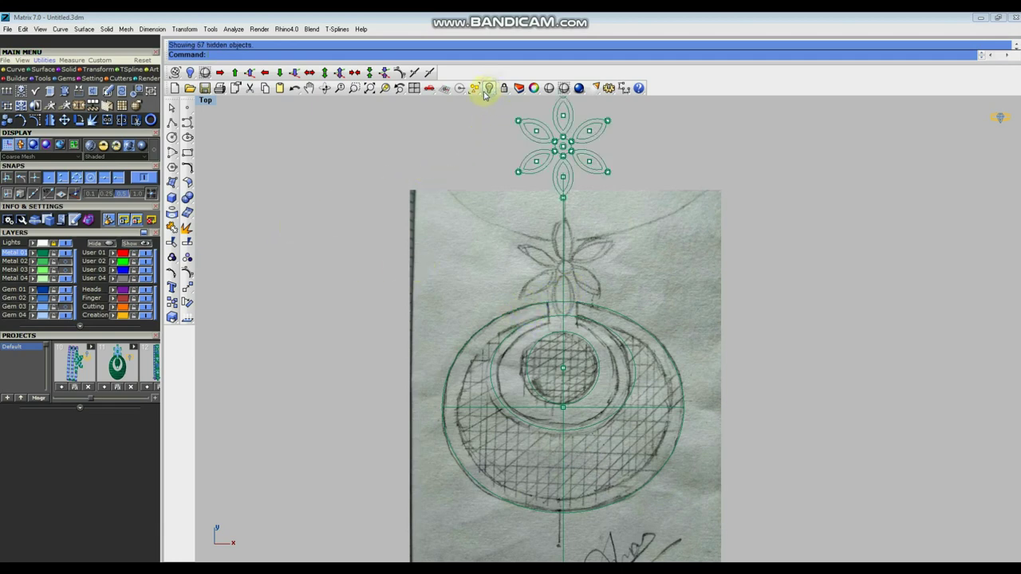
left_click(188, 289)
left_click(285, 203)
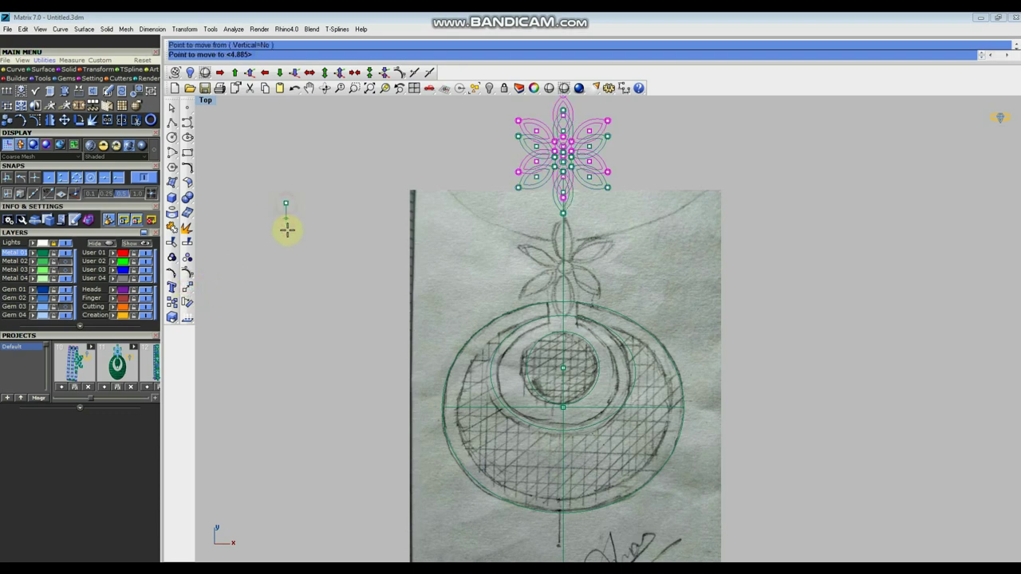
left_click(286, 300)
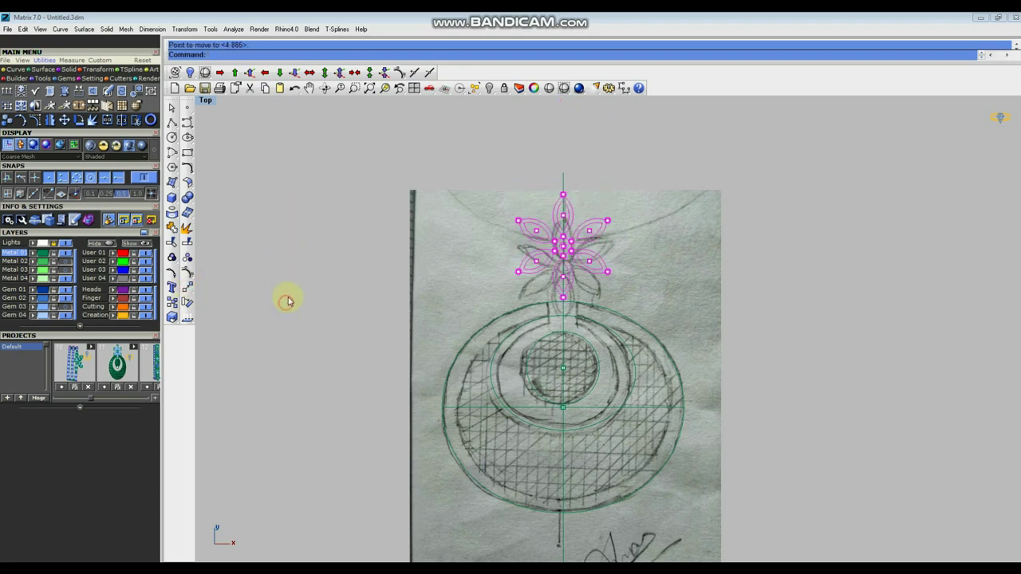
left_click(353, 303)
left_click(437, 291)
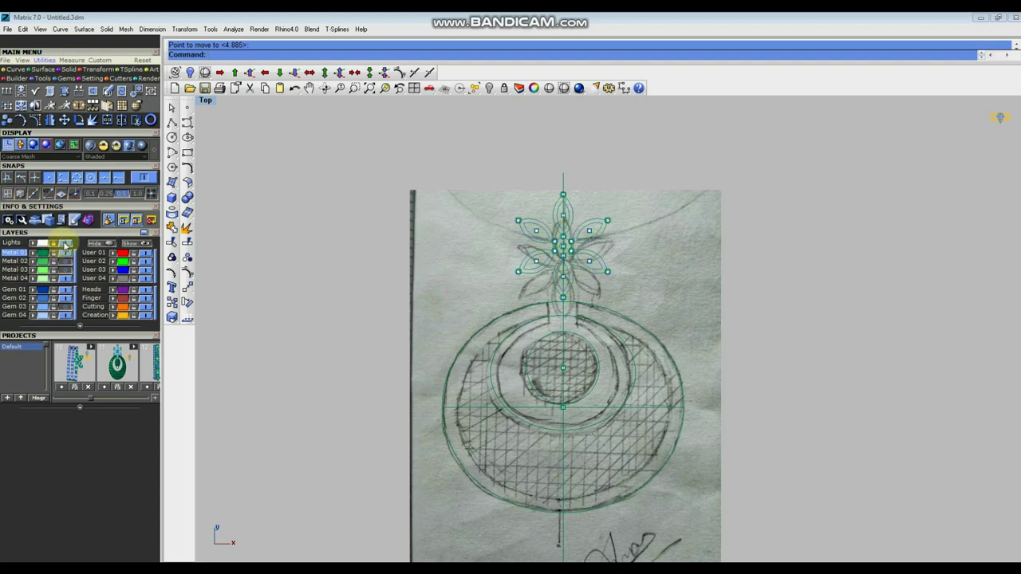
Hide the Lights layer with the reference sketch and delete the long vertical guide line.
left_click(64, 245)
scroll(520, 313, "down", 5)
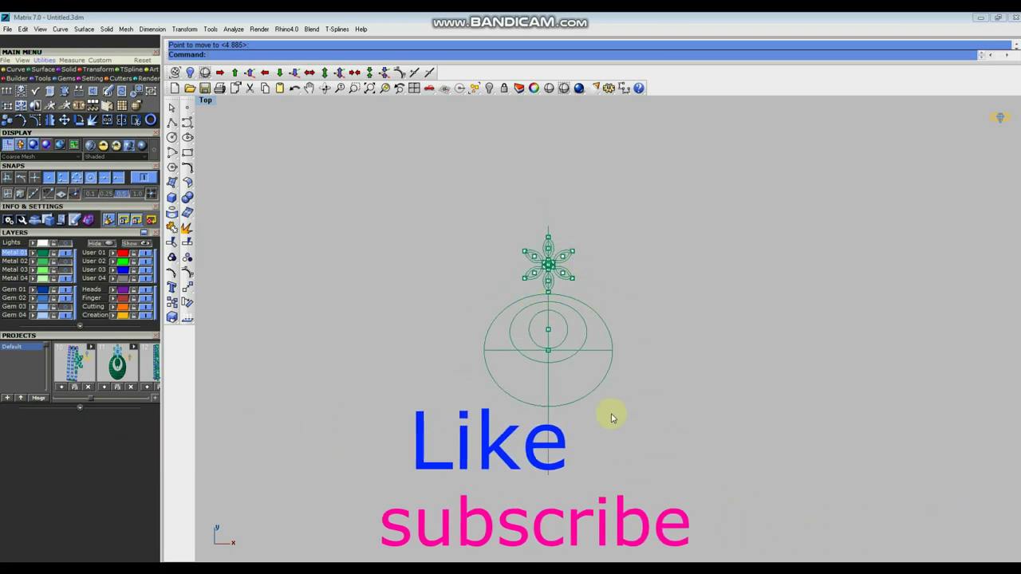
scroll(535, 299, "up", 3)
scroll(570, 325, "down", 3)
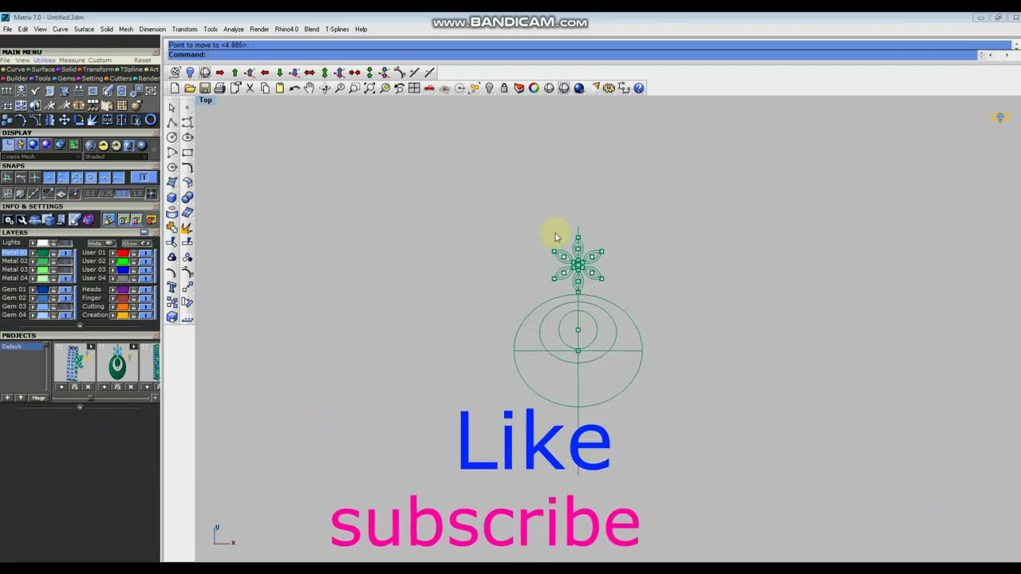
scroll(582, 346, "up", 4)
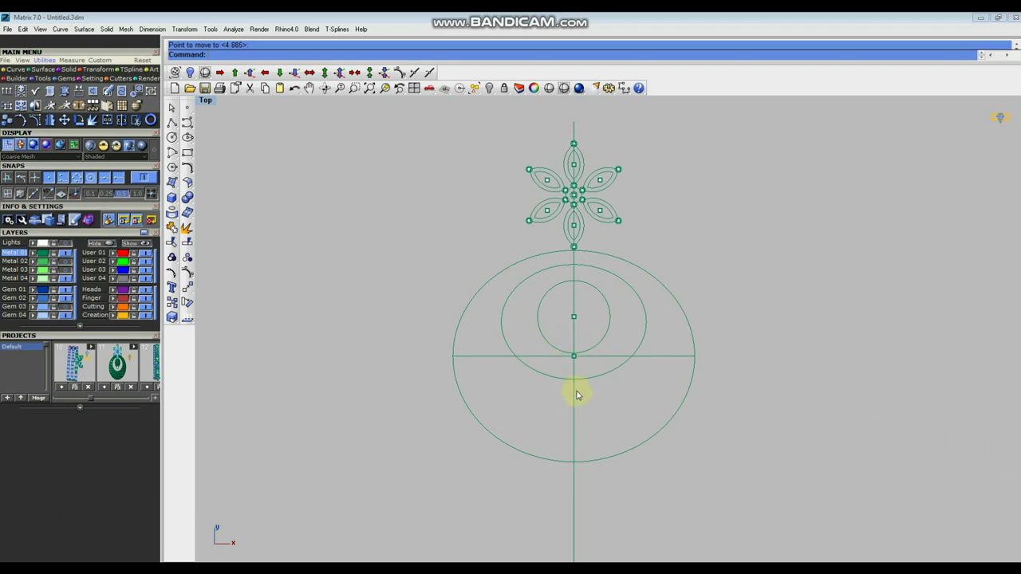
left_click(593, 410)
key("Delete")
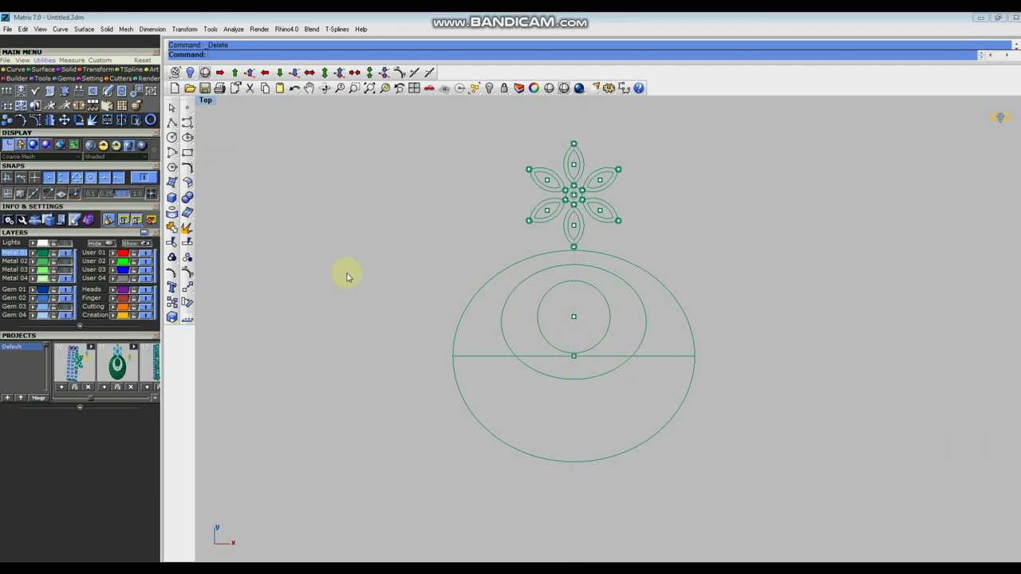
Draw a vertical polyline from the outer ellipse's top point to its bottom point.
left_click(172, 122)
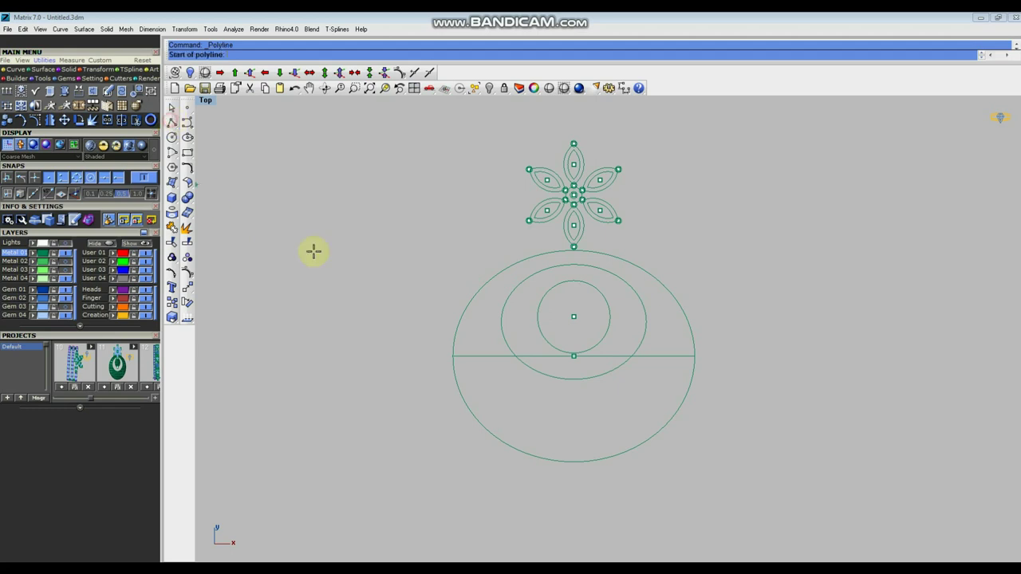
left_click(573, 253)
left_click(575, 463)
key("Return")
Rebuild the vertical and horizontal cross lines with point count 3 and degree 2, deleting the input curves.
left_click_drag(623, 393, 524, 434)
left_click(186, 169)
left_click(273, 195)
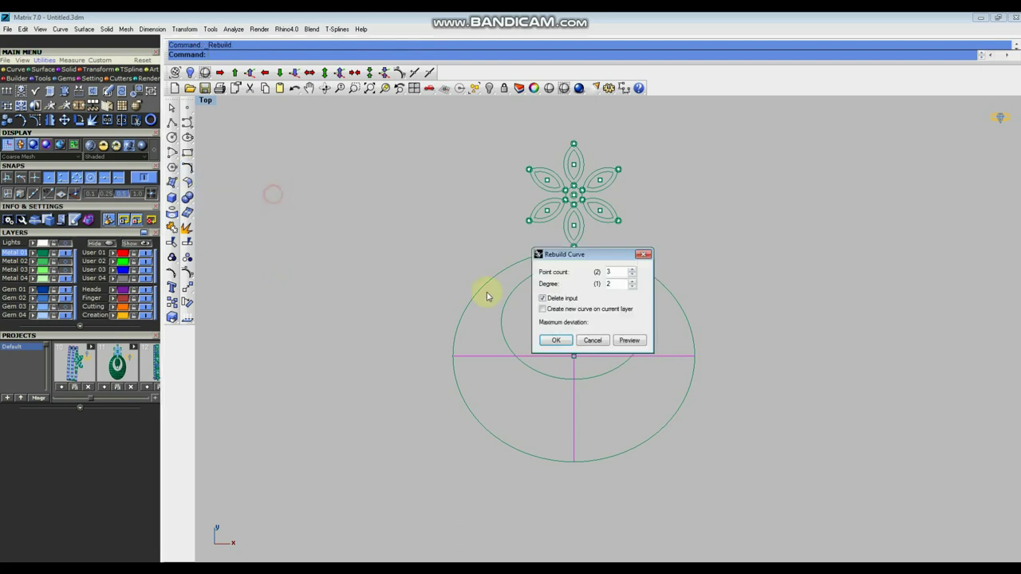
left_click(621, 341)
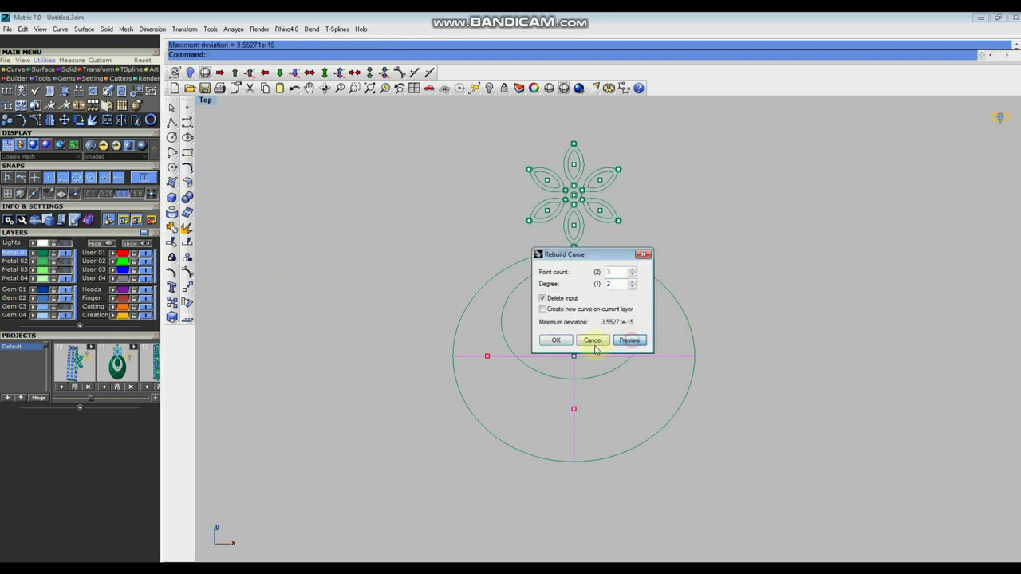
left_click(555, 340)
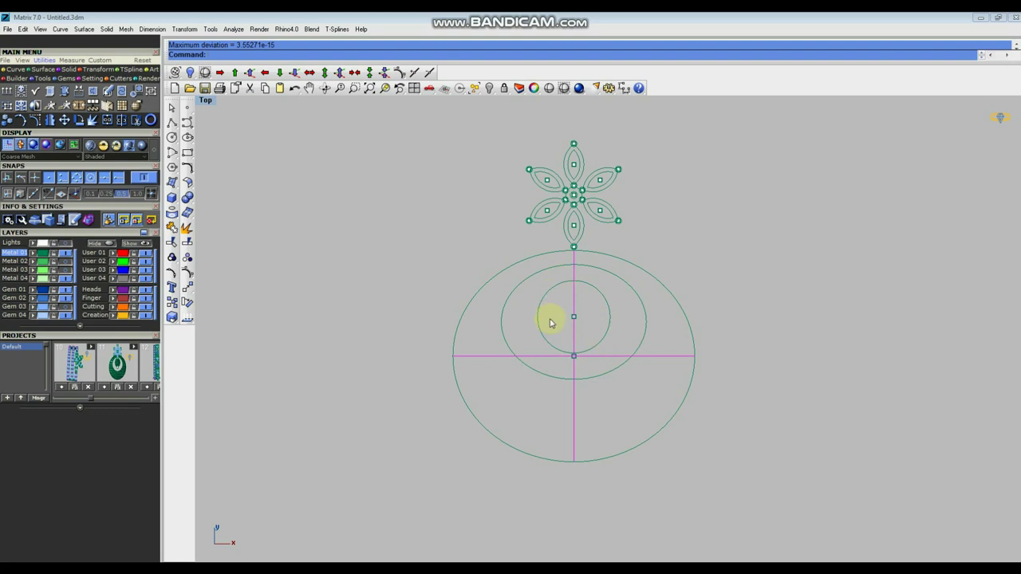
Raise the middle control points of both rebuilt cross curves straight up by about 8.6 mm in the Front view.
scroll(568, 363, "up", 3)
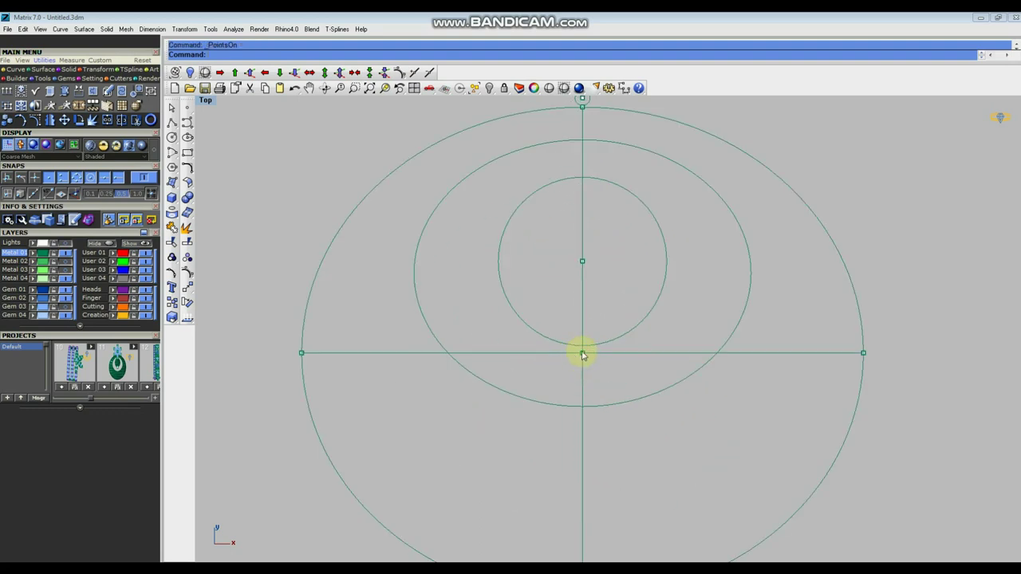
left_click(583, 354)
left_click(626, 381)
left_click(581, 353)
left_click(617, 381)
scroll(565, 372, "down", 3)
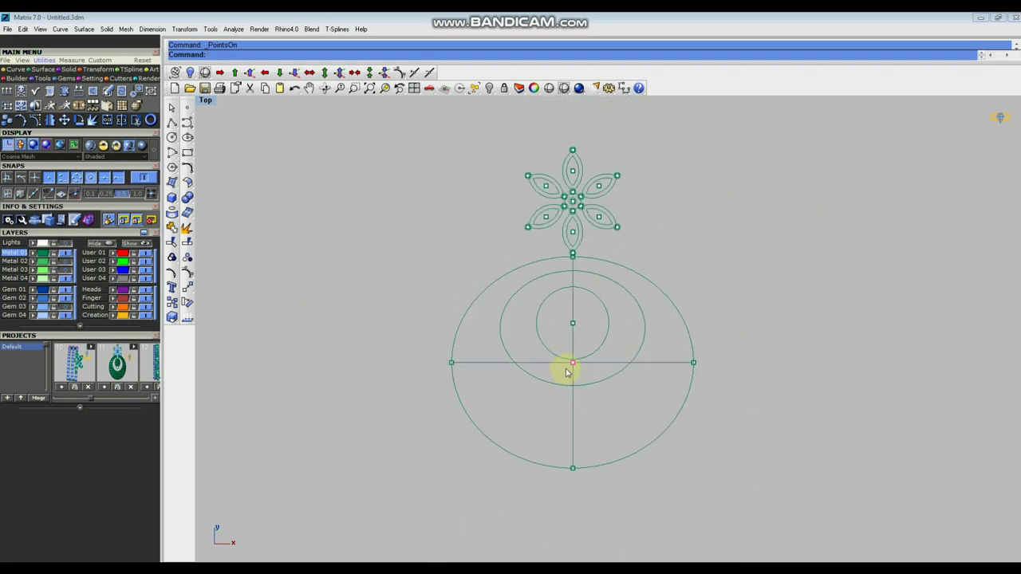
key("ctrl+F2")
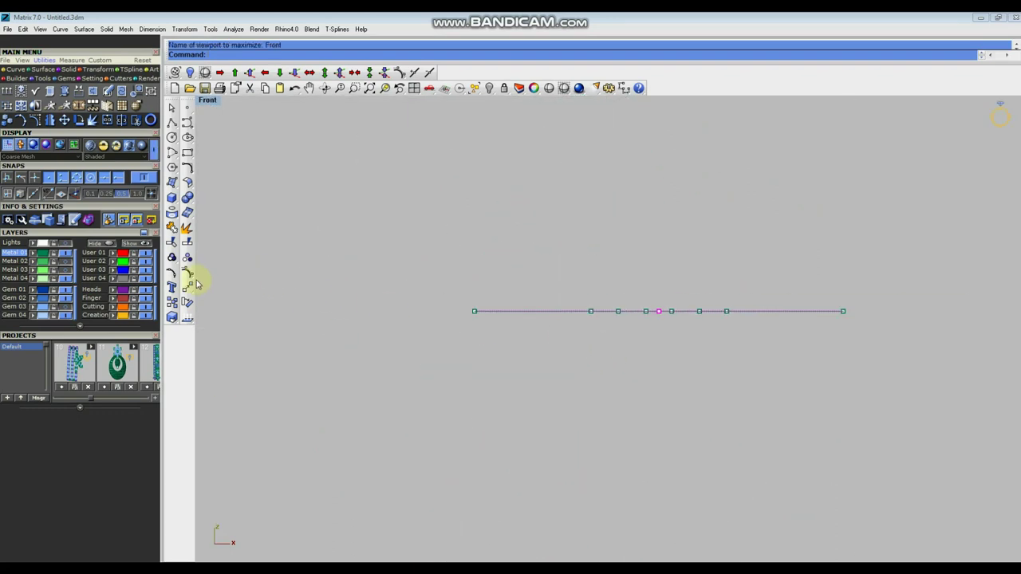
left_click(187, 289)
left_click(363, 302)
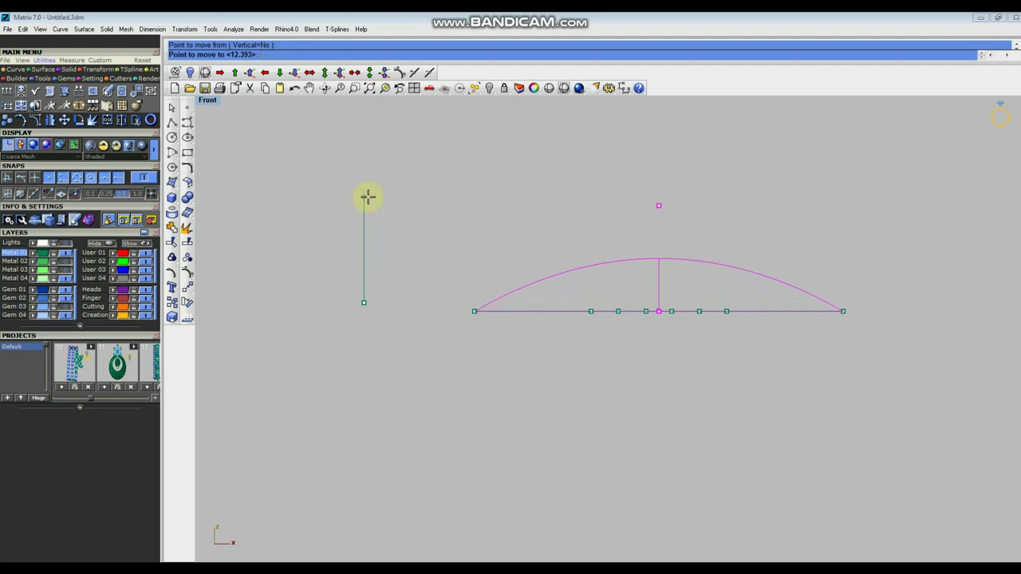
left_click(364, 196)
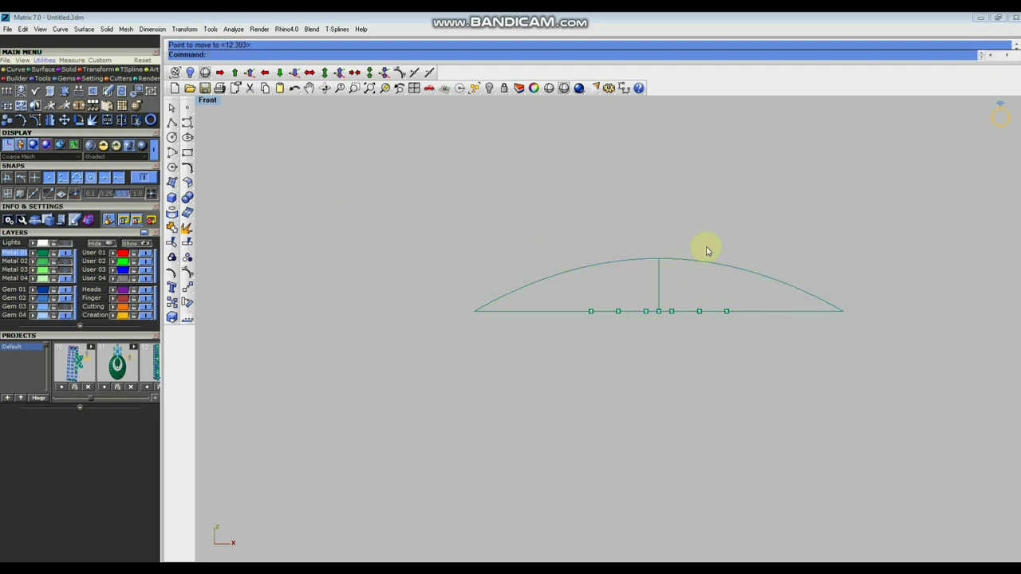
Inspect the raised cross curves from the side and measure their arch height in the Front view, leaving no dimension.
key("F4")
right_click_drag(625, 323, 643, 223)
scroll(643, 481, "up", 2)
right_click_drag(643, 482, 599, 424)
right_click_drag(618, 416, 588, 412)
key("ctrl+Tab")
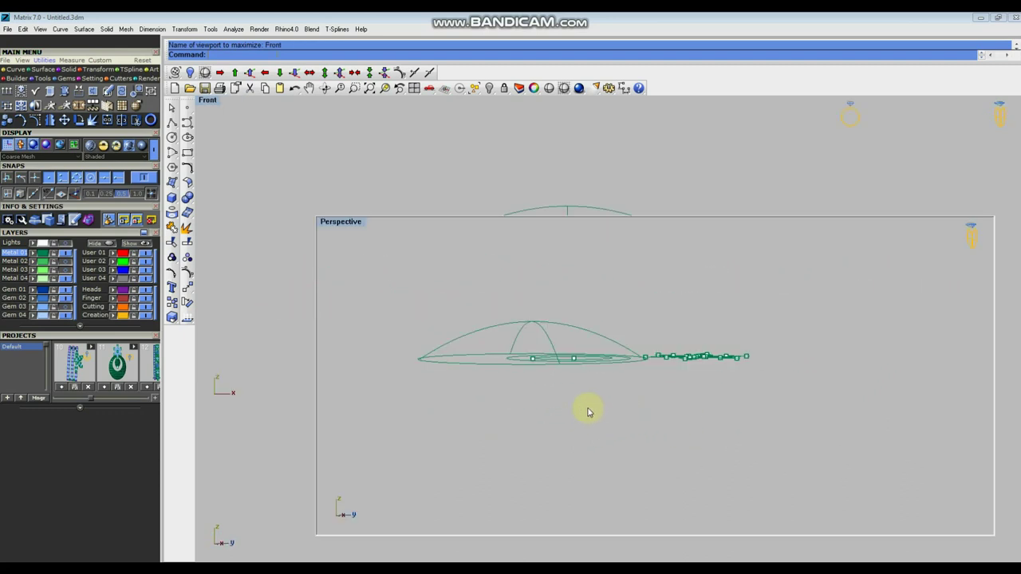
left_click(624, 90)
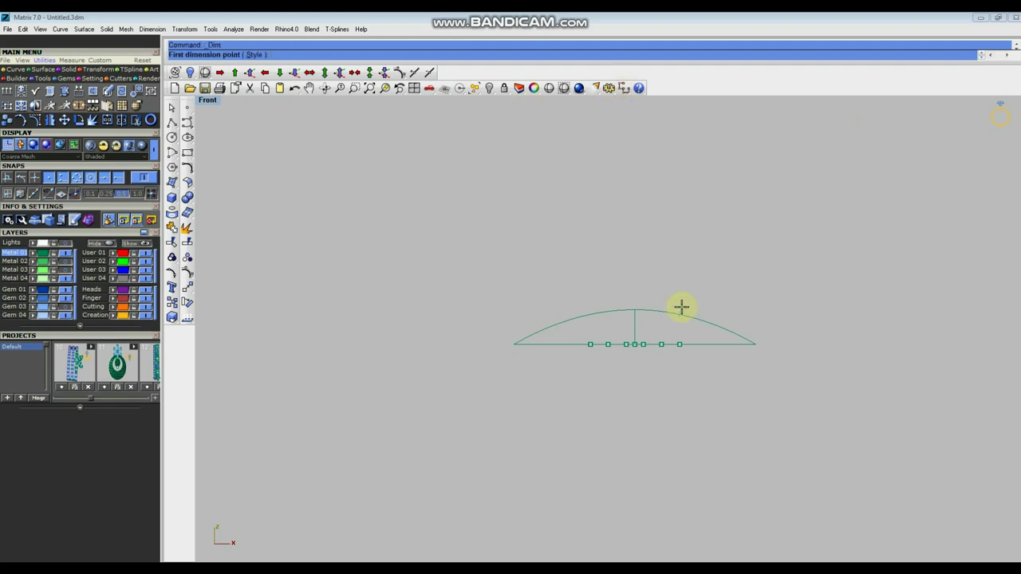
scroll(643, 314, "up", 2)
left_click(626, 304)
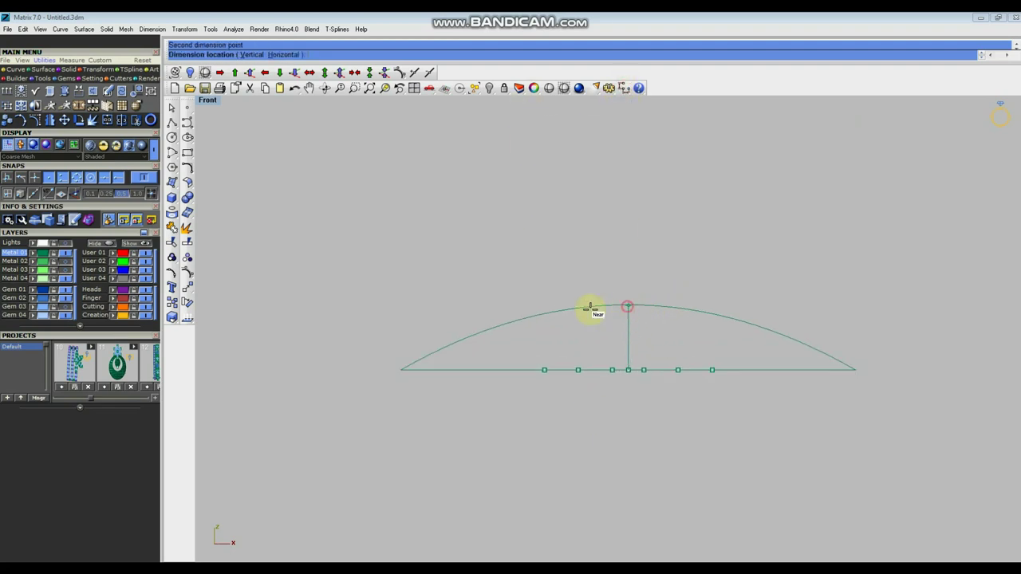
left_click(628, 369)
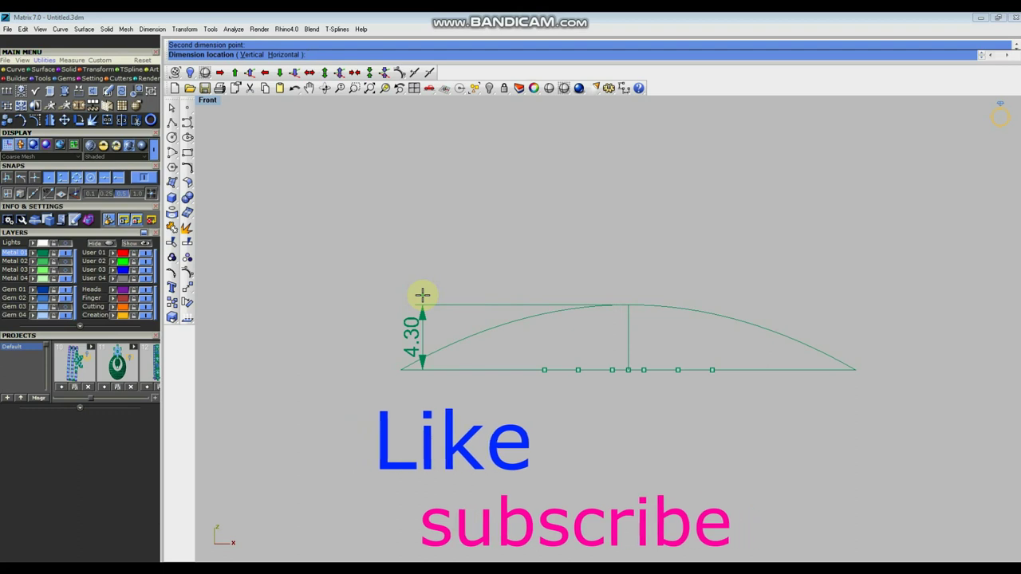
key("Escape")
Lower the middle control points of both cross curves straight down to make the dome profile slightly flatter.
left_click_drag(678, 275, 609, 315)
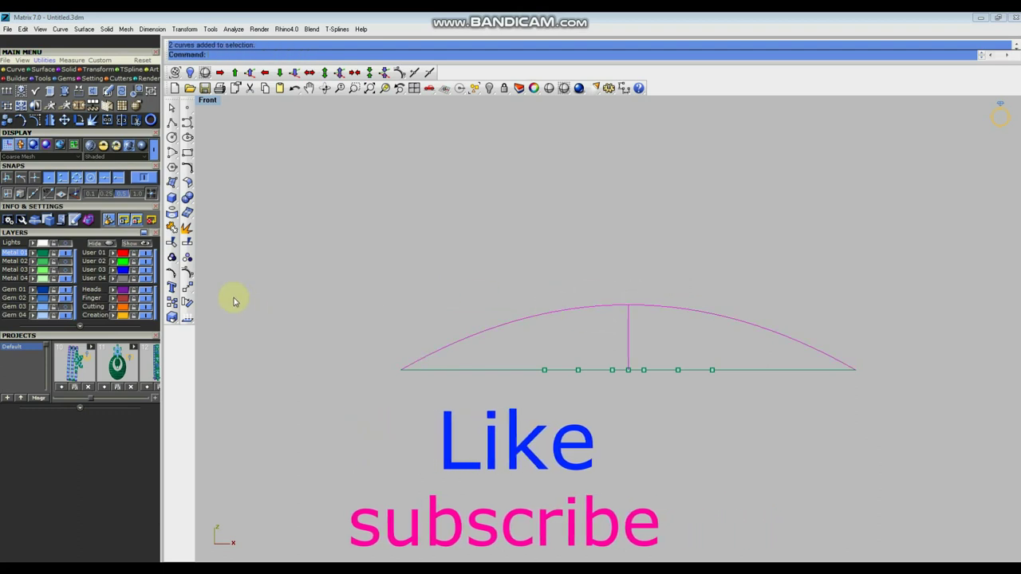
left_click(189, 274)
left_click_drag(558, 211, 649, 258)
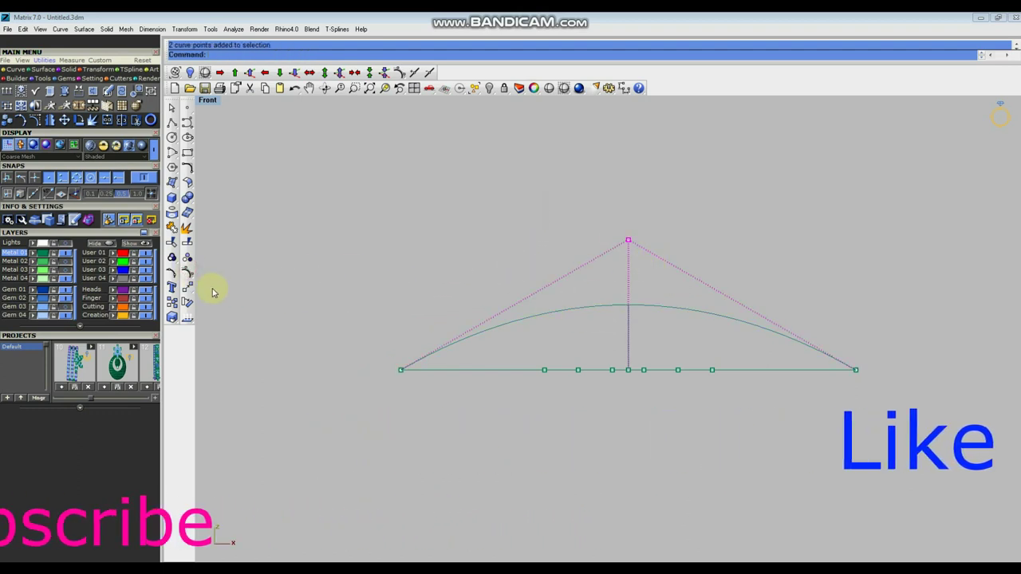
left_click(187, 287)
left_click(304, 251)
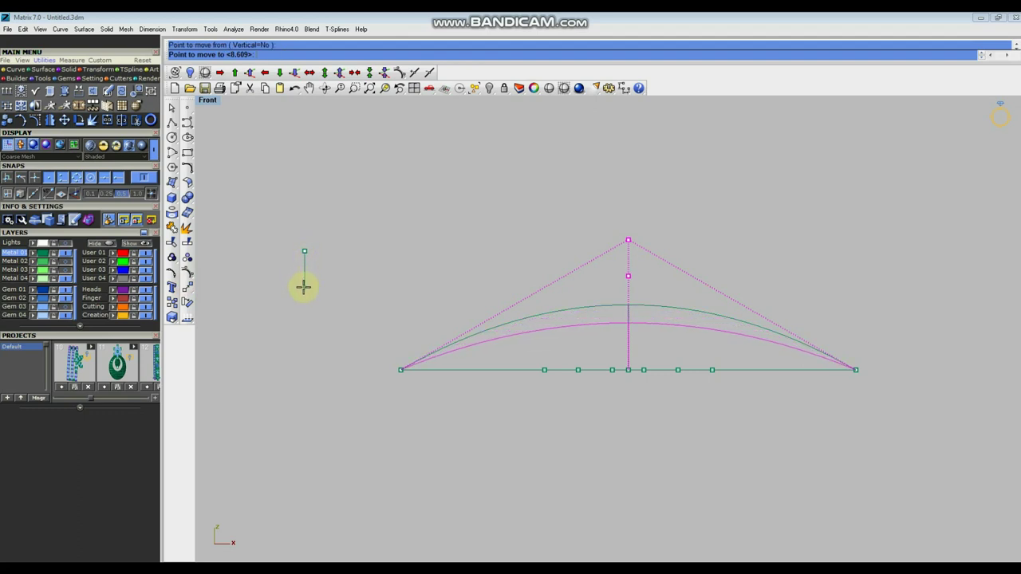
left_click(303, 288)
key("Escape")
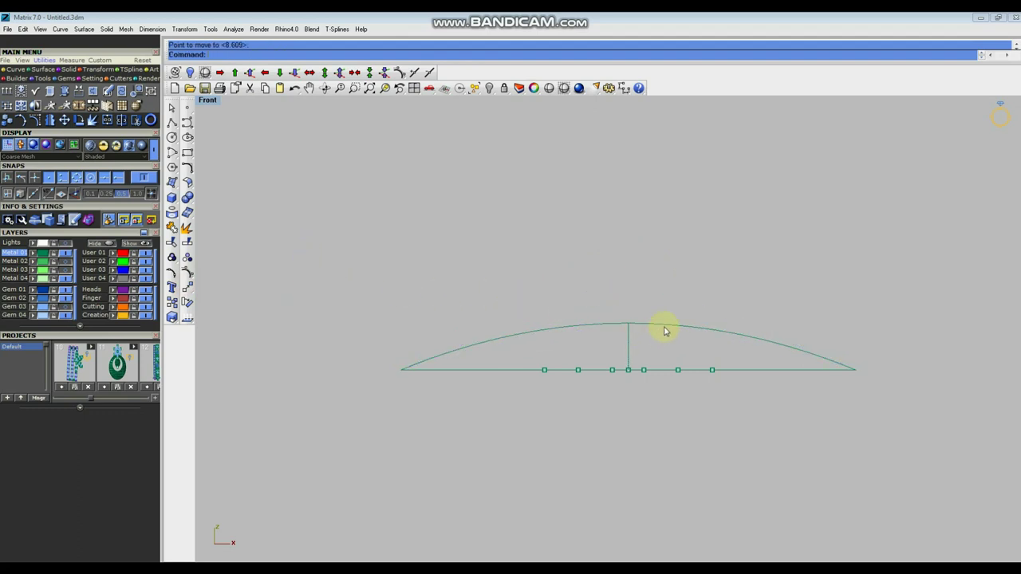
Patch a domed surface from the outer ellipse and both cross curves, using point spacing 1, 10 by 10 spans and stiffness 1.
key("ctrl+F4")
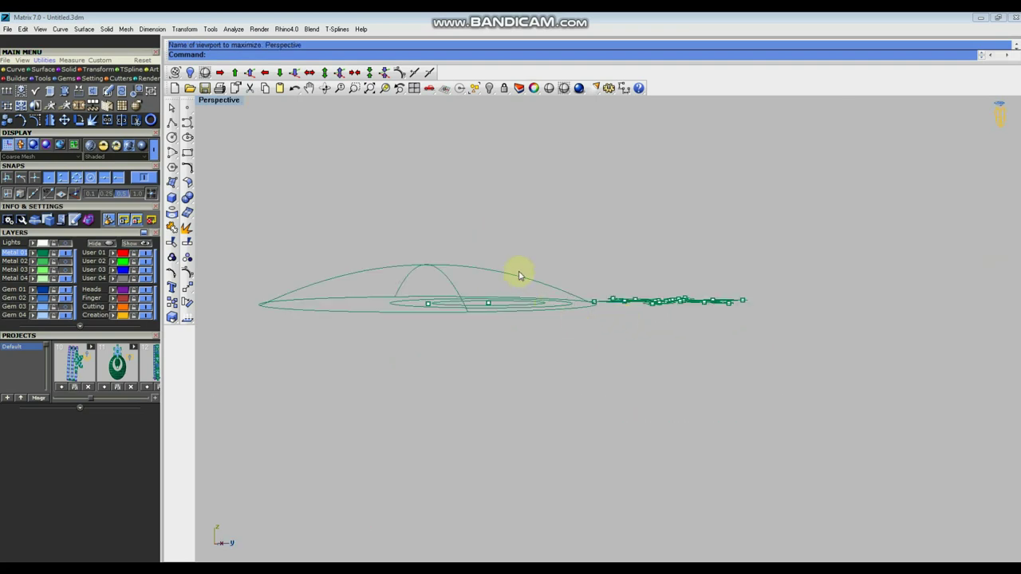
right_click_drag(449, 286, 477, 392)
scroll(622, 346, "down", 4)
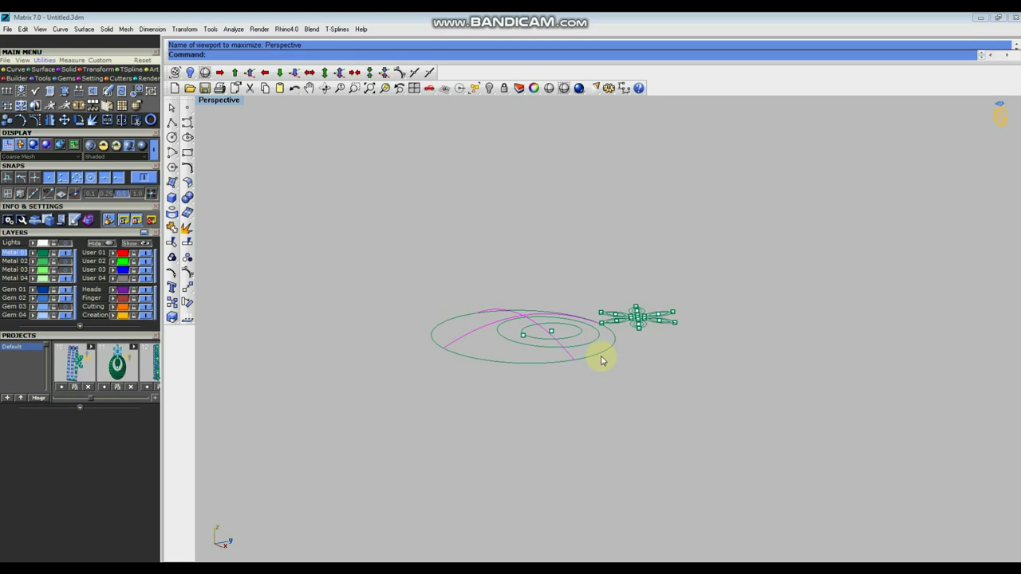
right_click_drag(506, 294, 592, 372)
scroll(574, 369, "up", 2)
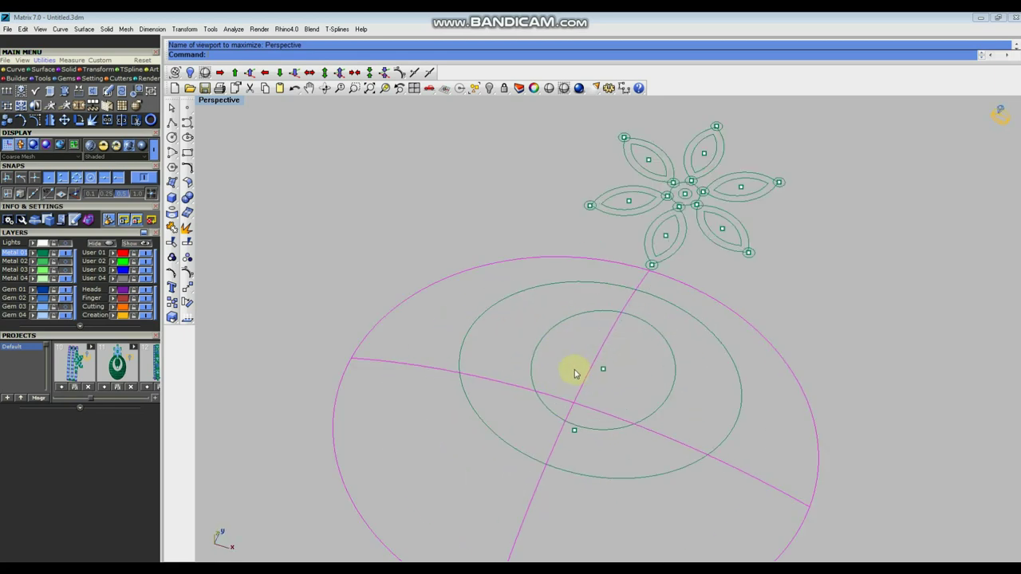
scroll(583, 362, "down", 2)
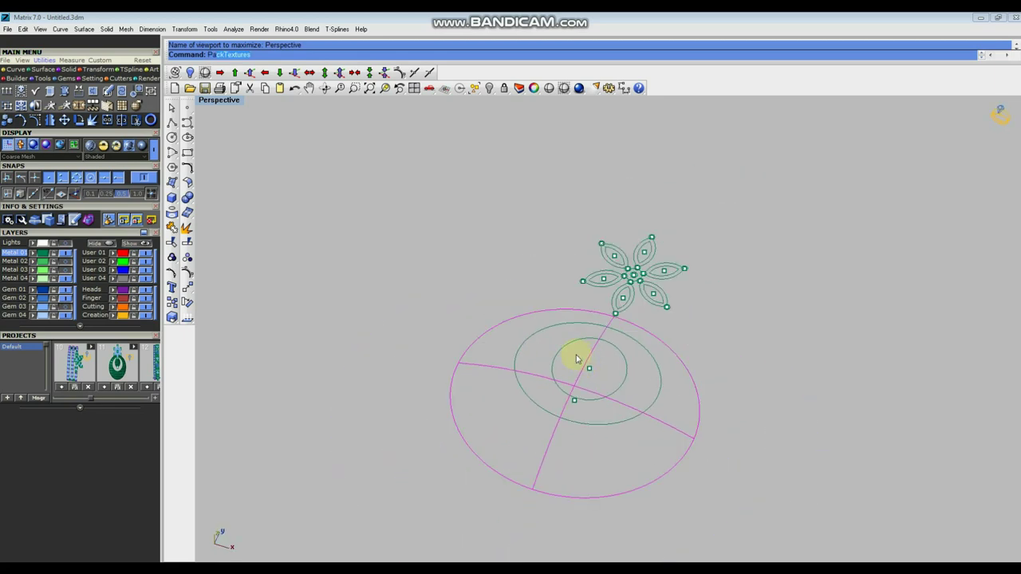
key("Return")
left_click(558, 382)
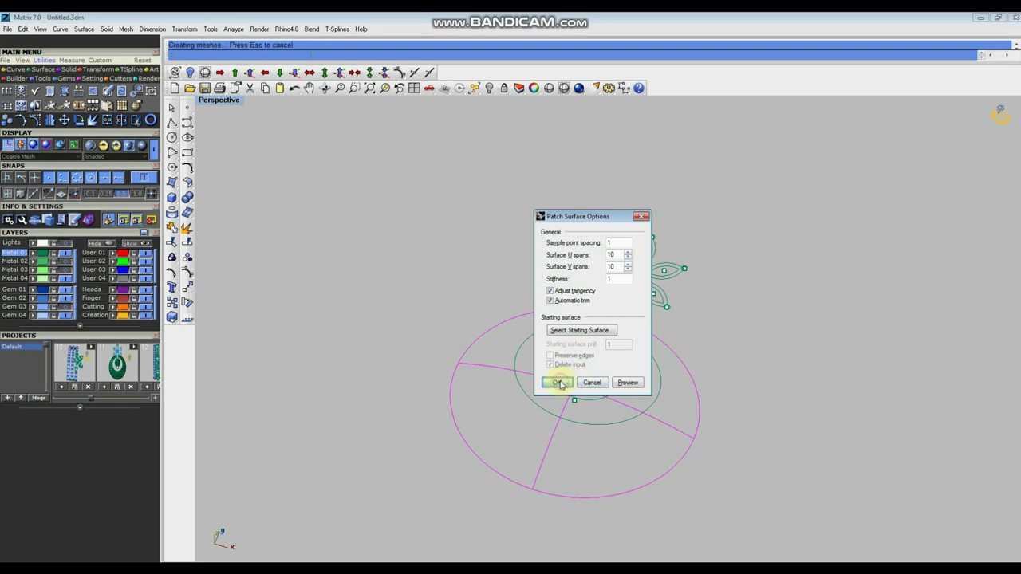
right_click_drag(569, 399, 577, 371)
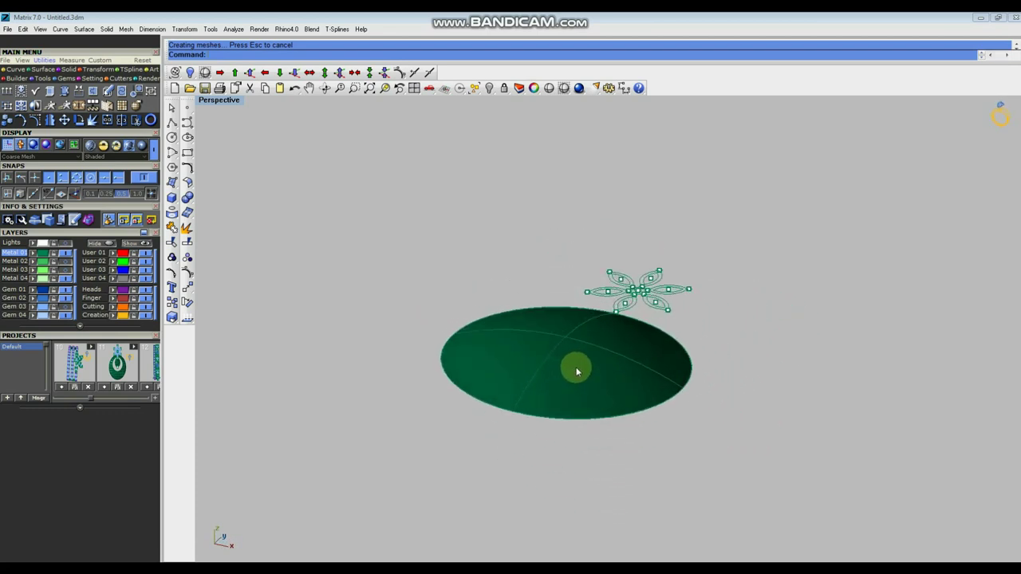
Hide the domed patch surface and delete the two arched cross curves.
left_click(491, 88)
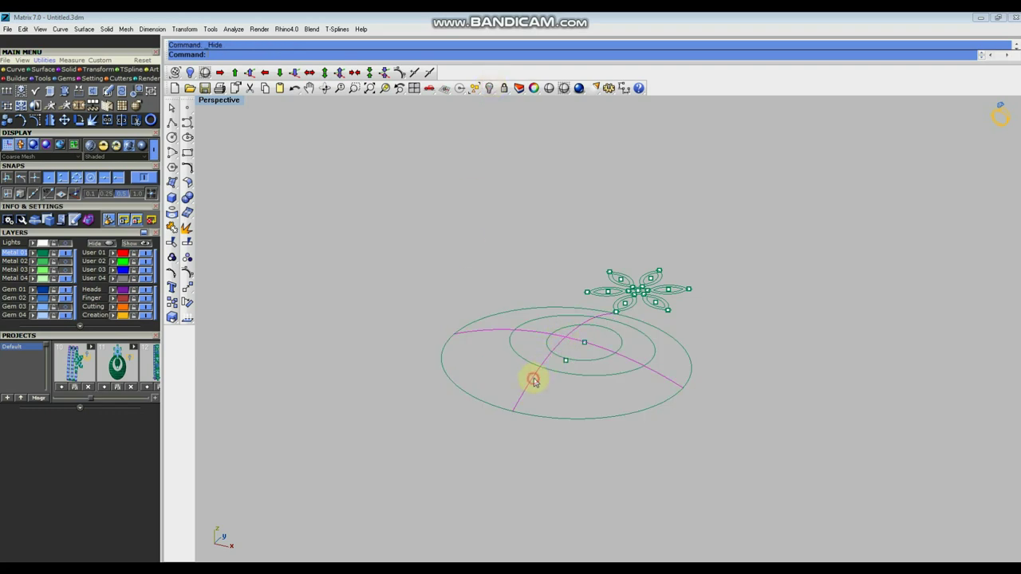
key("Delete")
scroll(537, 372, "down", 6)
right_click_drag(560, 332, 568, 352)
scroll(594, 355, "up", 3)
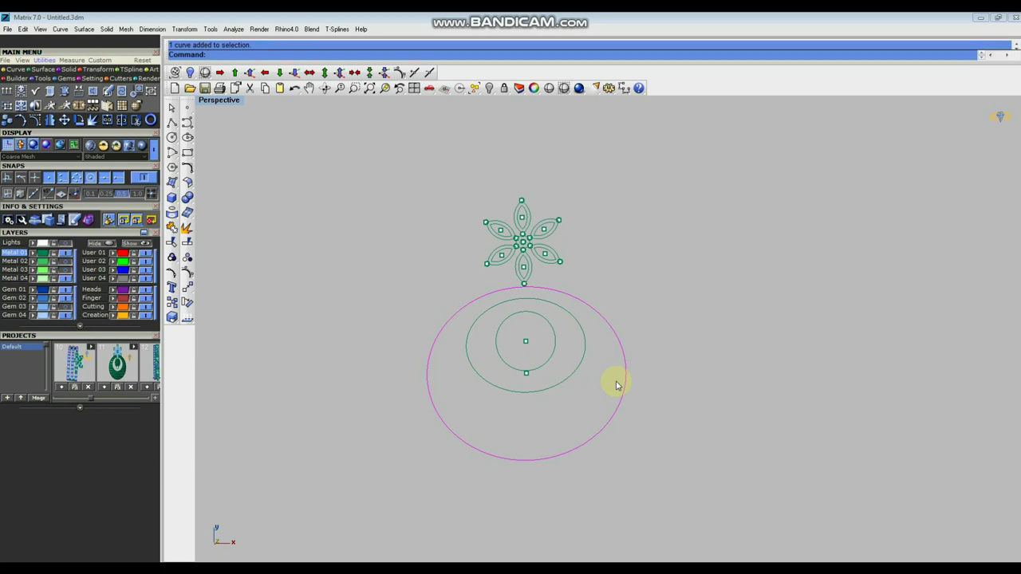
Start a hatch inside the outer ellipse and preview the Grid pattern.
type("a")
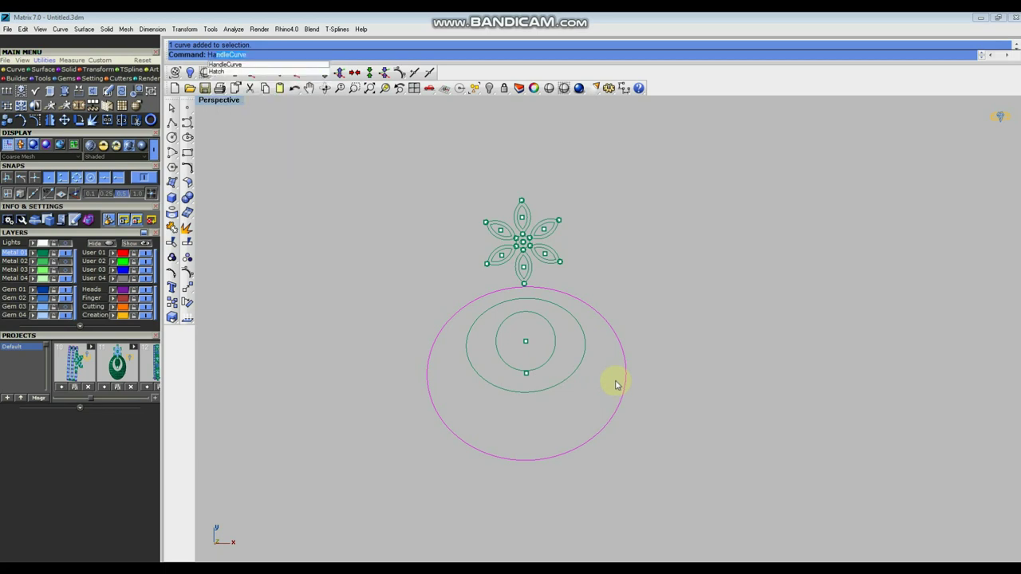
left_click(216, 71)
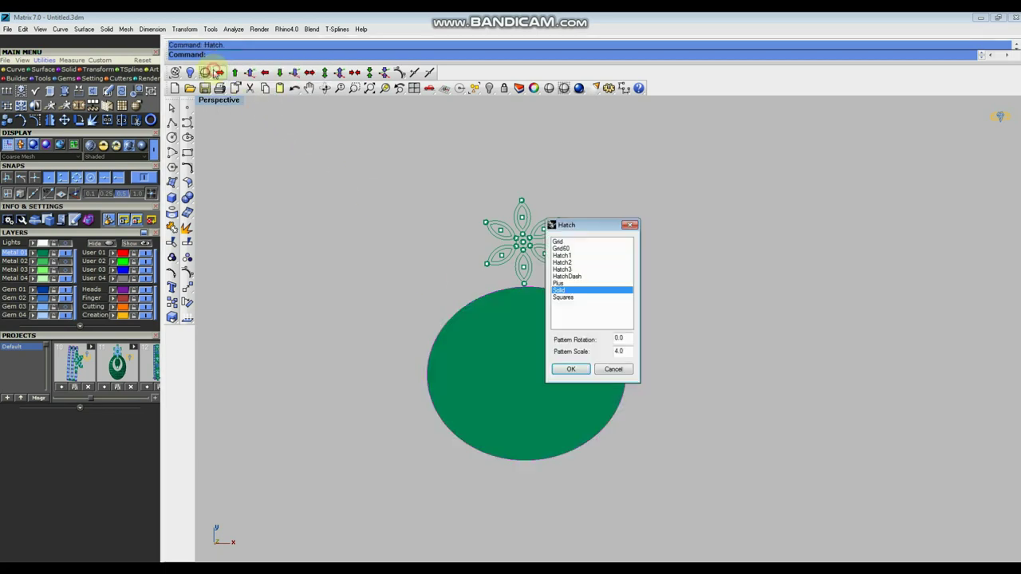
left_click(560, 242)
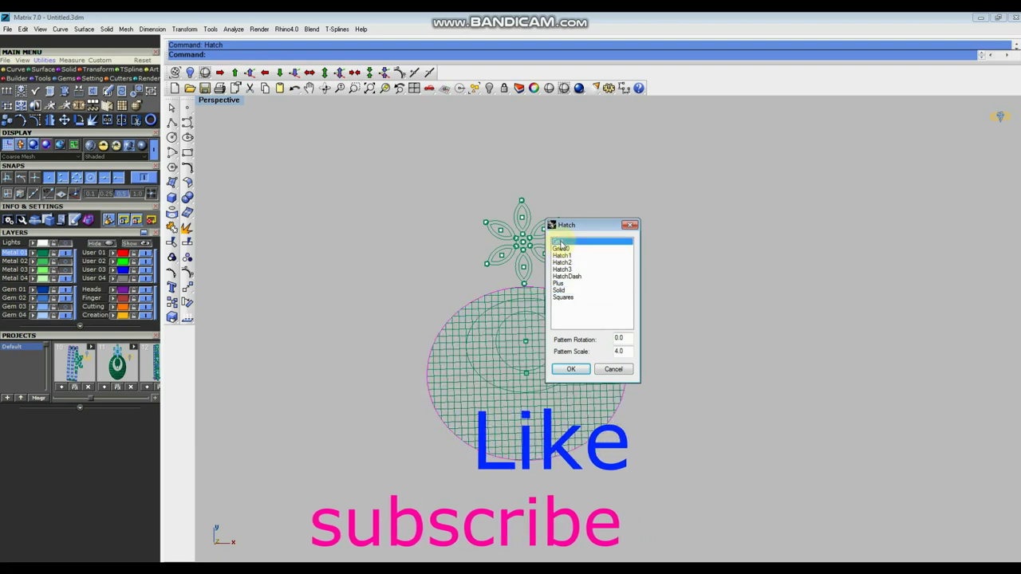
scroll(498, 354, "up", 1)
scroll(497, 353, "up", 2)
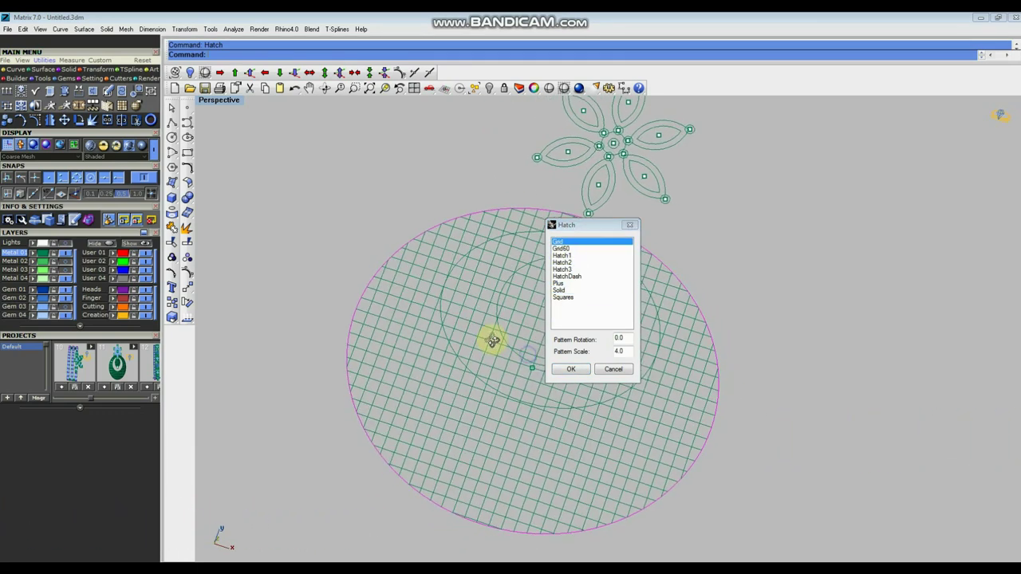
Preview the Hatch1, Grid60, Hatch3, HatchDash, Plus, Solid and Squares patterns inside the outer ellipse.
left_click(569, 256)
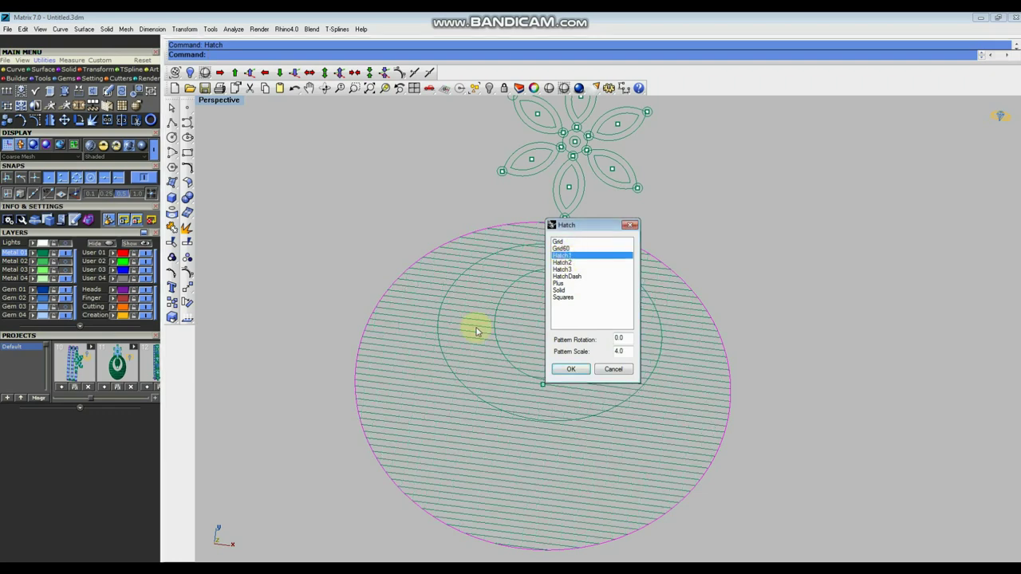
left_click(561, 248)
mouse_move(451, 379)
right_mouse_down()
mouse_move(478, 308)
mouse_move(481, 383)
right_mouse_up()
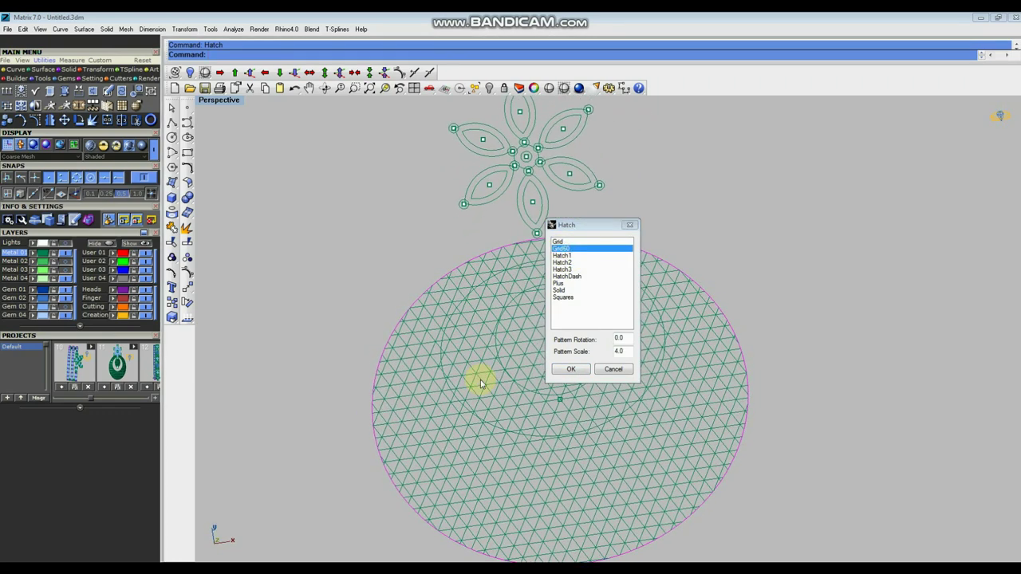
left_click(563, 270)
left_click(567, 277)
left_click(565, 283)
left_click(560, 291)
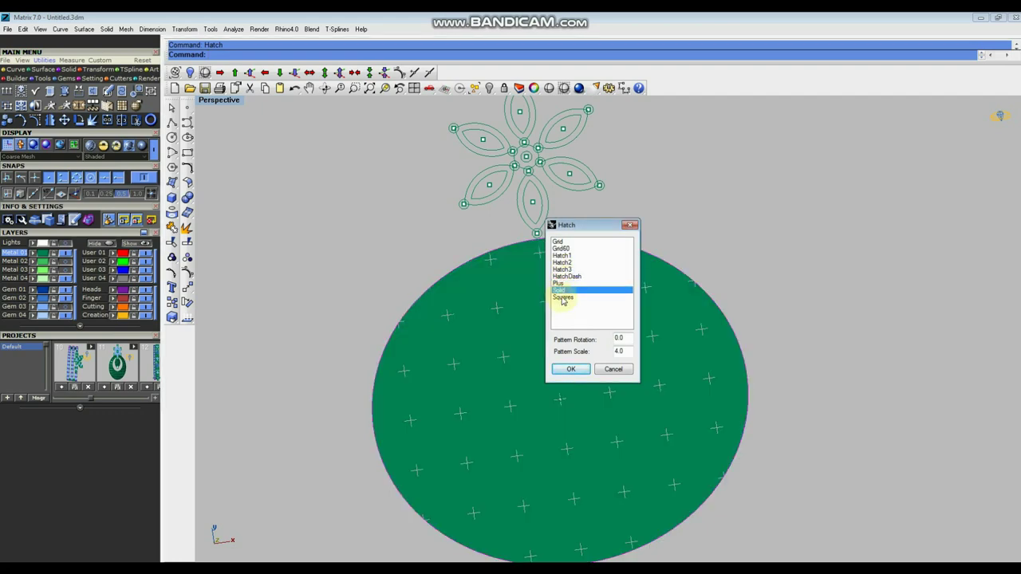
left_click(563, 298)
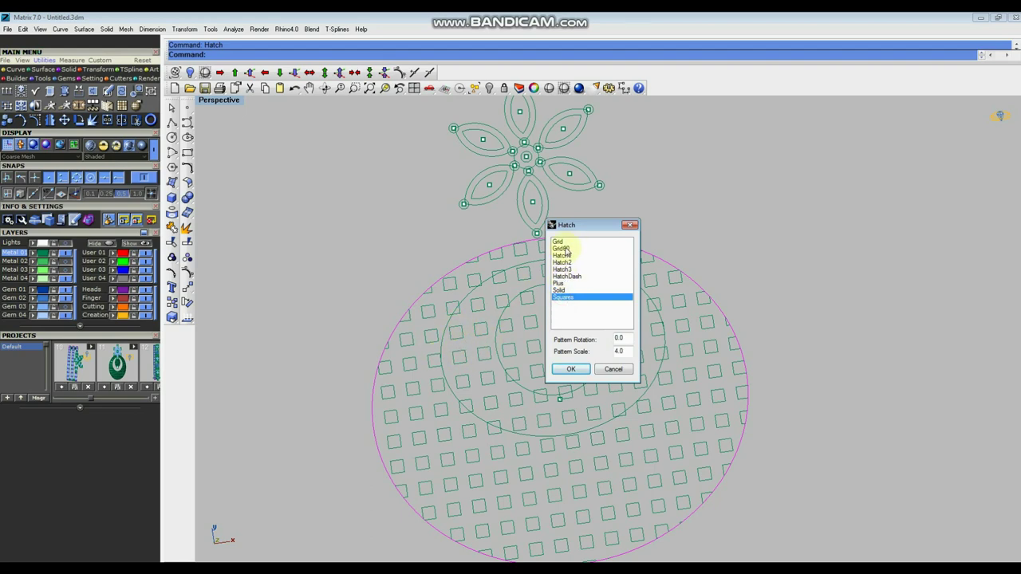
Fill the outer ellipse with the Grid60 hatch at pattern scale 5, after trying scales 3 and 2.
left_click(565, 249)
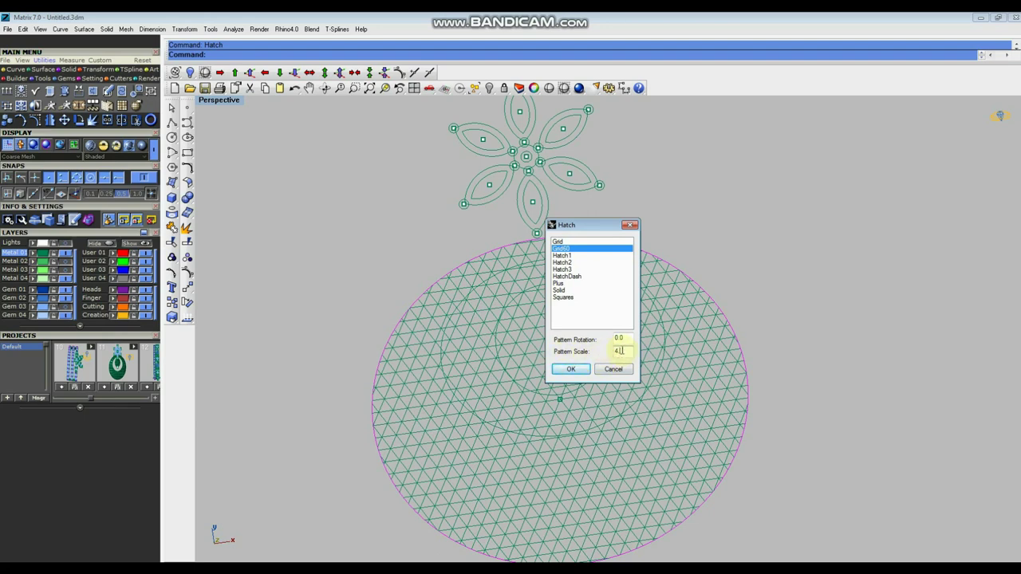
type("3")
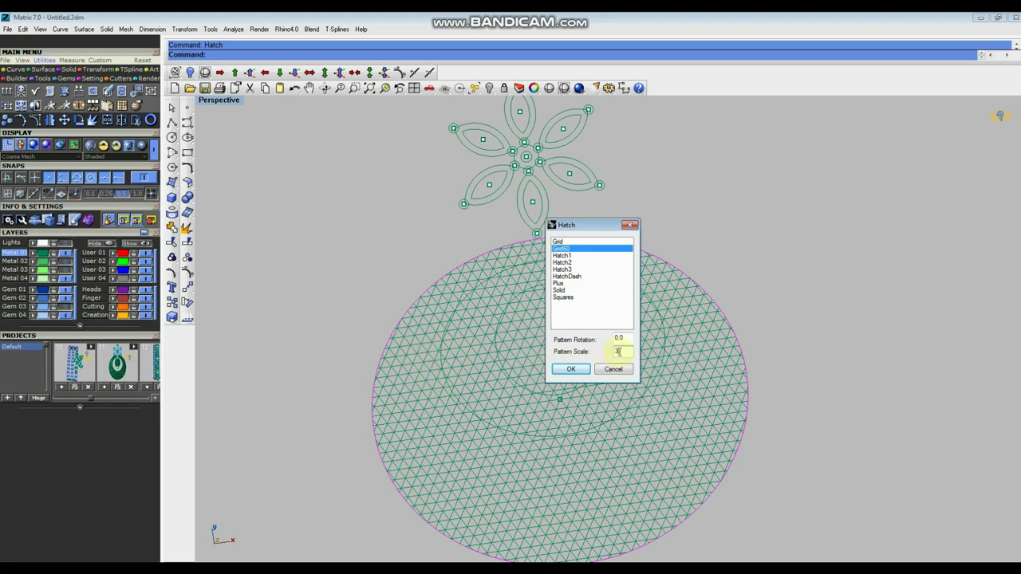
type("2")
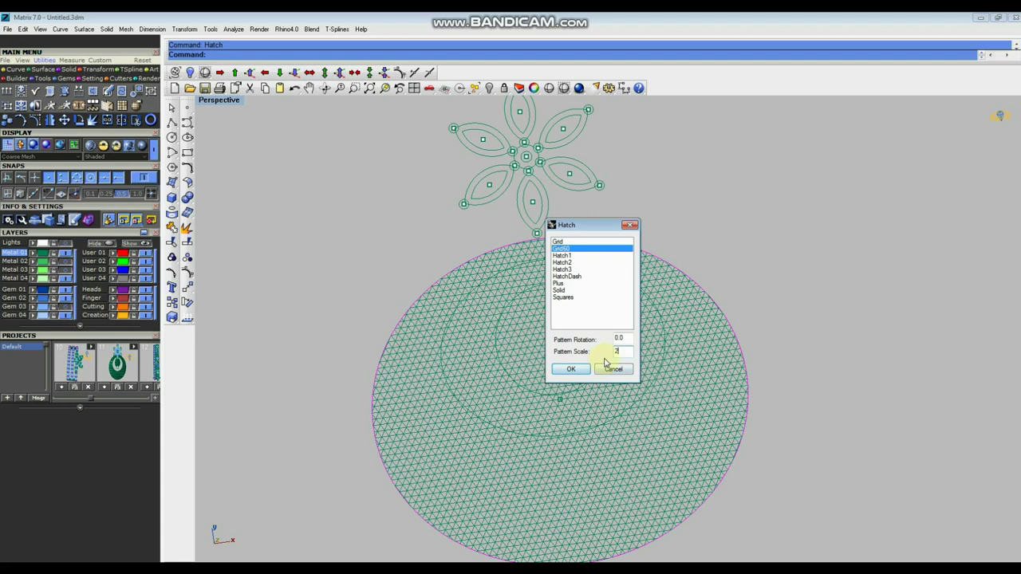
type("5")
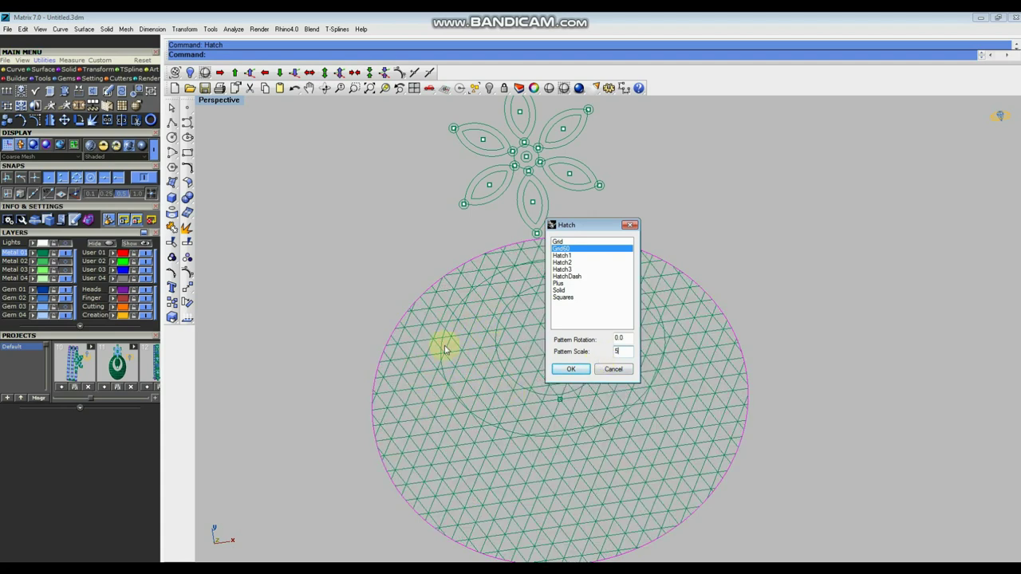
left_click(684, 352)
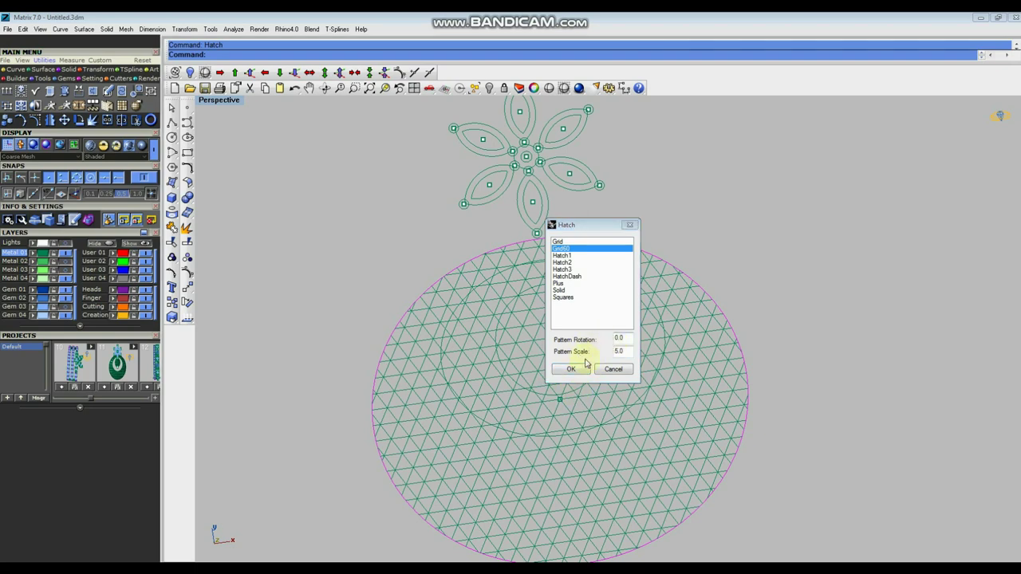
scroll(629, 351, "up", 8)
scroll(629, 351, "down", 10)
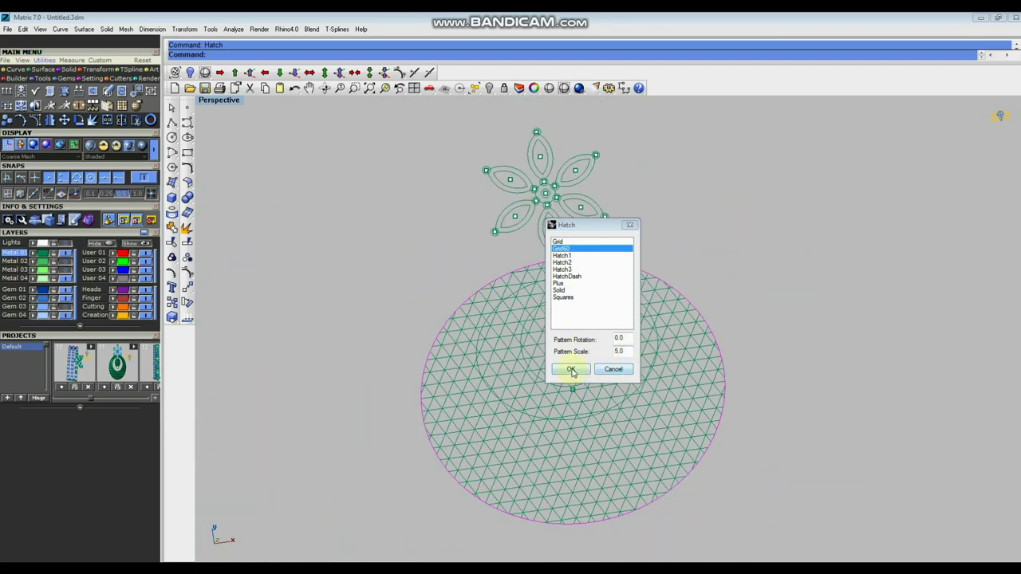
left_click(571, 369)
left_click(764, 343)
mouse_move(717, 387)
right_mouse_down()
mouse_move(708, 394)
mouse_move(708, 364)
mouse_move(694, 394)
right_mouse_up()
left_click(694, 396)
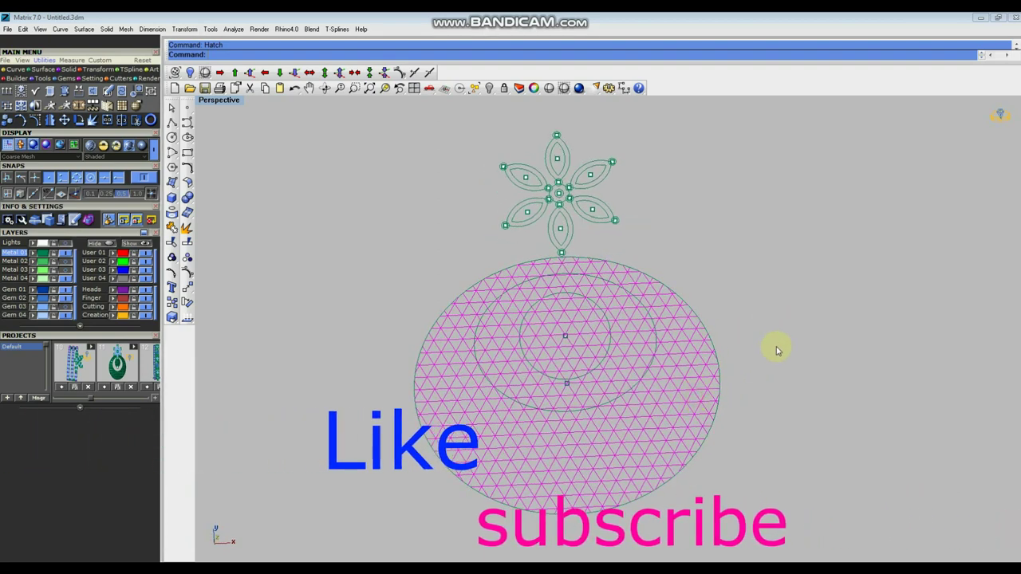
Dismiss the Windows activation notice and examine the density and angle of the triangular hatch inside the outer ellipse.
scroll(797, 331, "down", 3)
scroll(611, 342, "up", 3)
mouse_move(676, 304)
right_mouse_down()
mouse_move(633, 255)
mouse_move(675, 308)
mouse_move(683, 353)
mouse_move(518, 351)
right_mouse_up()
scroll(517, 327, "up", 8)
scroll(587, 335, "down", 6)
right_click_drag(588, 335, 607, 358)
scroll(568, 313, "up", 3)
scroll(604, 335, "down", 3)
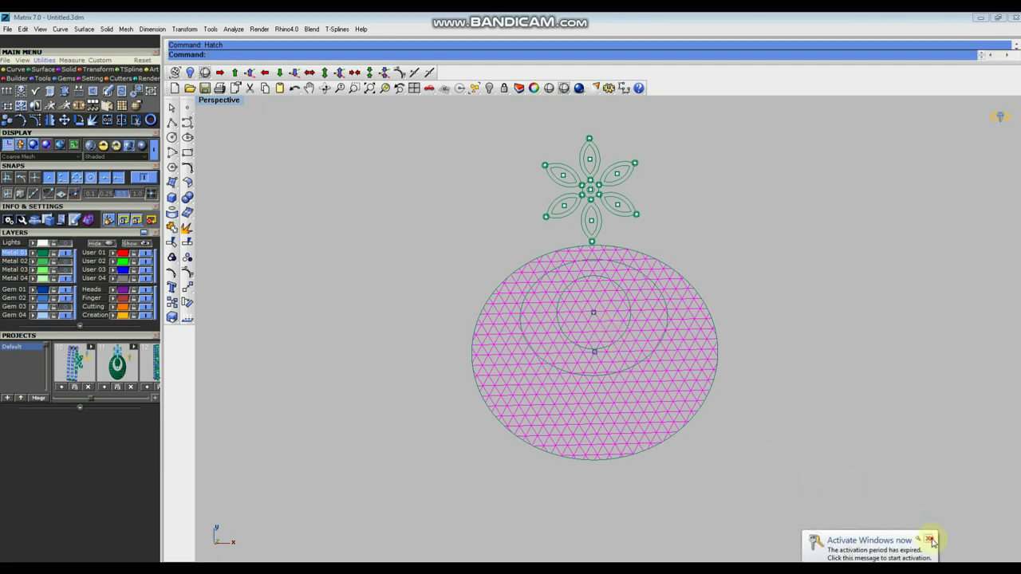
left_click(929, 540)
mouse_move(807, 381)
right_mouse_down()
mouse_move(665, 360)
mouse_move(684, 314)
mouse_move(670, 394)
mouse_move(501, 372)
mouse_move(494, 330)
mouse_move(563, 330)
mouse_move(547, 232)
mouse_move(494, 213)
mouse_move(558, 303)
mouse_move(480, 285)
right_mouse_up()
right_click_drag(560, 328, 643, 364)
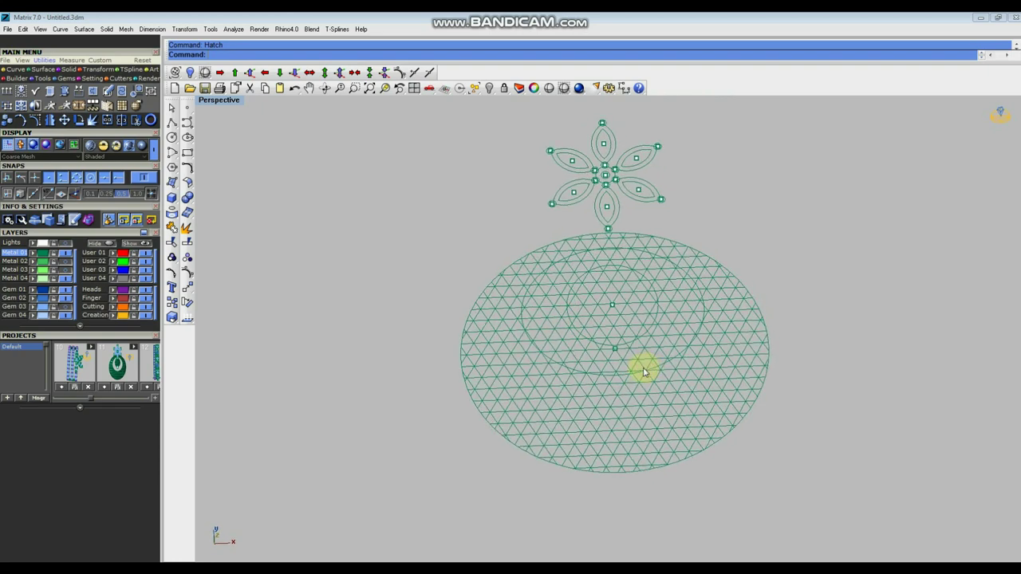
Select the middle oval curve and show the hidden domed surface.
left_click(566, 370)
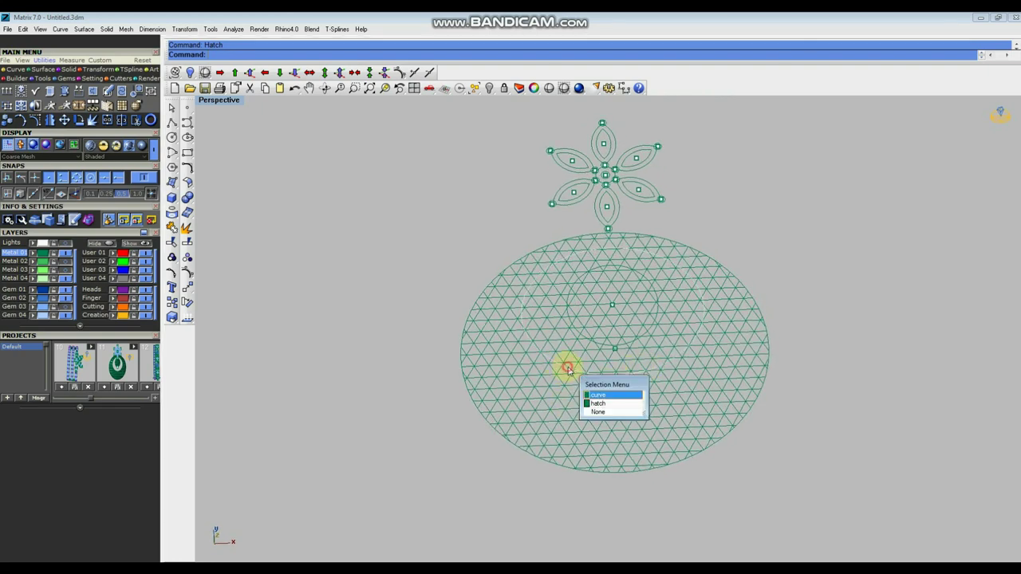
left_click(597, 395)
mouse_move(590, 387)
right_mouse_down()
mouse_move(644, 370)
mouse_move(595, 401)
right_mouse_up()
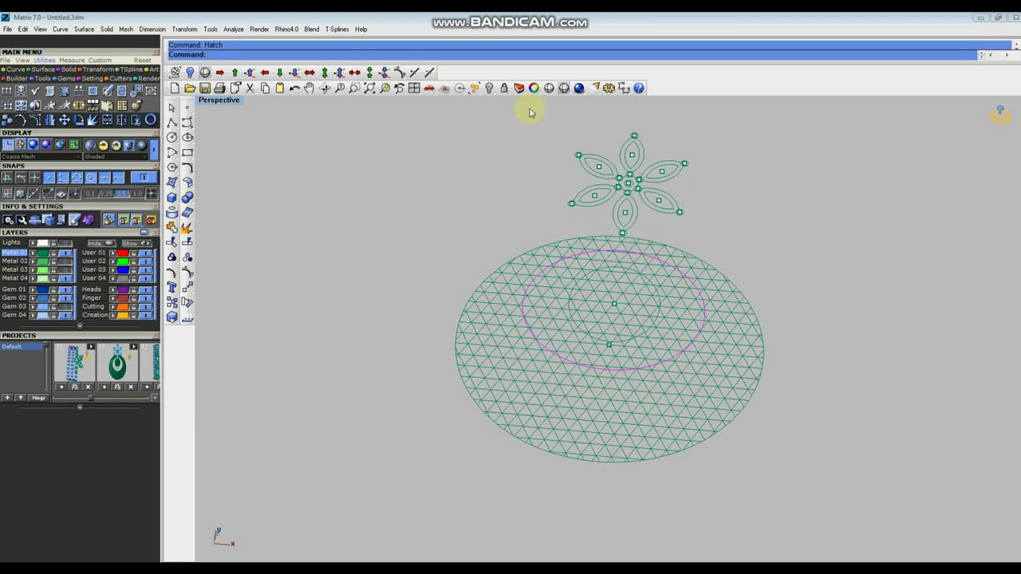
left_click(488, 87)
mouse_move(591, 353)
right_mouse_down()
mouse_move(604, 296)
mouse_move(586, 206)
right_mouse_up()
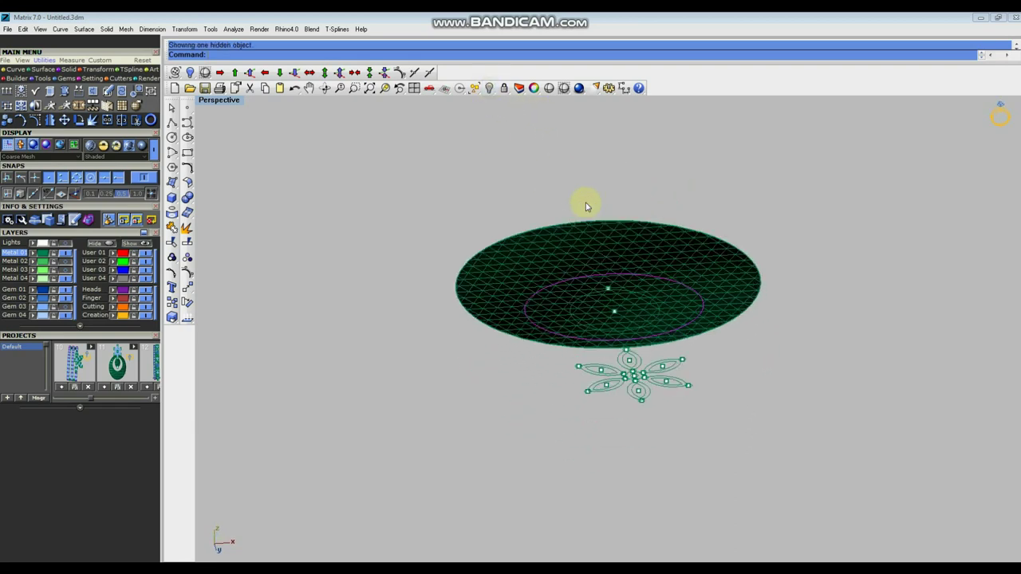
Try to project the hatch and the oval onto the domed surface, and undo the attempt.
left_click(625, 250)
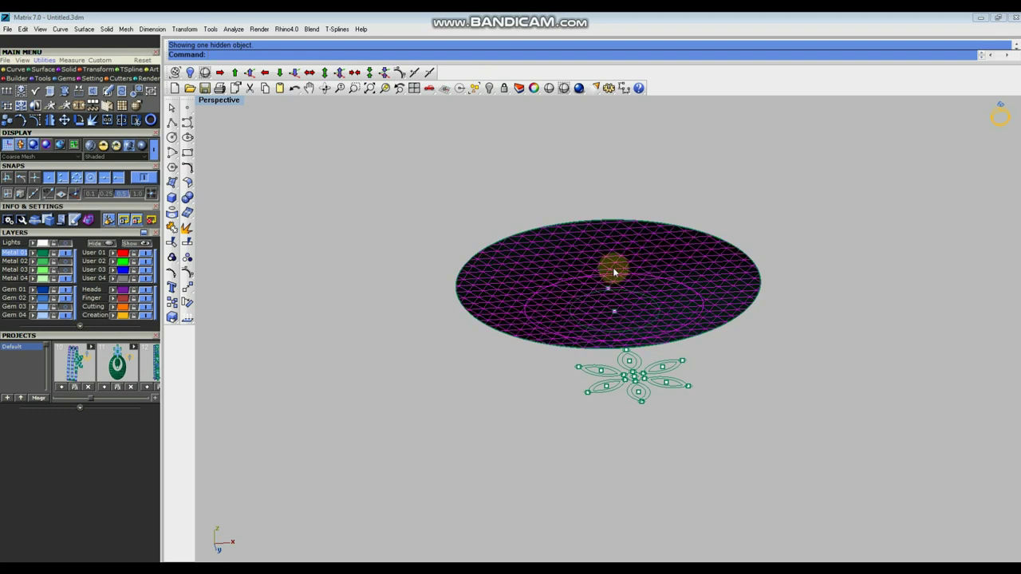
mouse_move(602, 289)
right_mouse_down()
mouse_move(587, 343)
mouse_move(596, 301)
right_mouse_up()
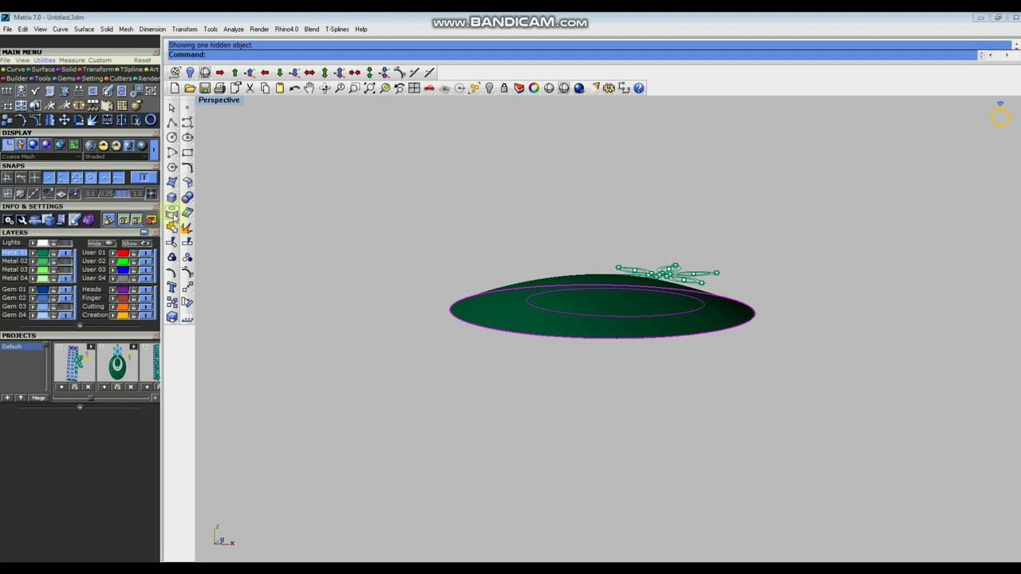
left_click(172, 211)
right_click_drag(570, 348, 673, 417)
key("ctrl+z")
left_click(494, 291)
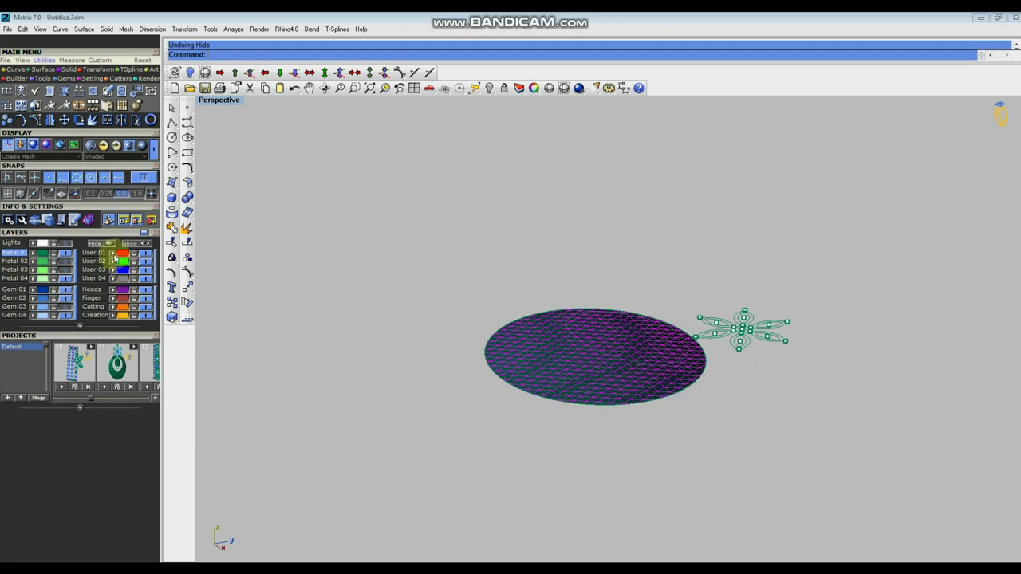
left_click(431, 406)
Explode the Grid60 hatch into separate lines and group them.
right_click_drag(551, 437, 560, 339)
left_click(561, 330)
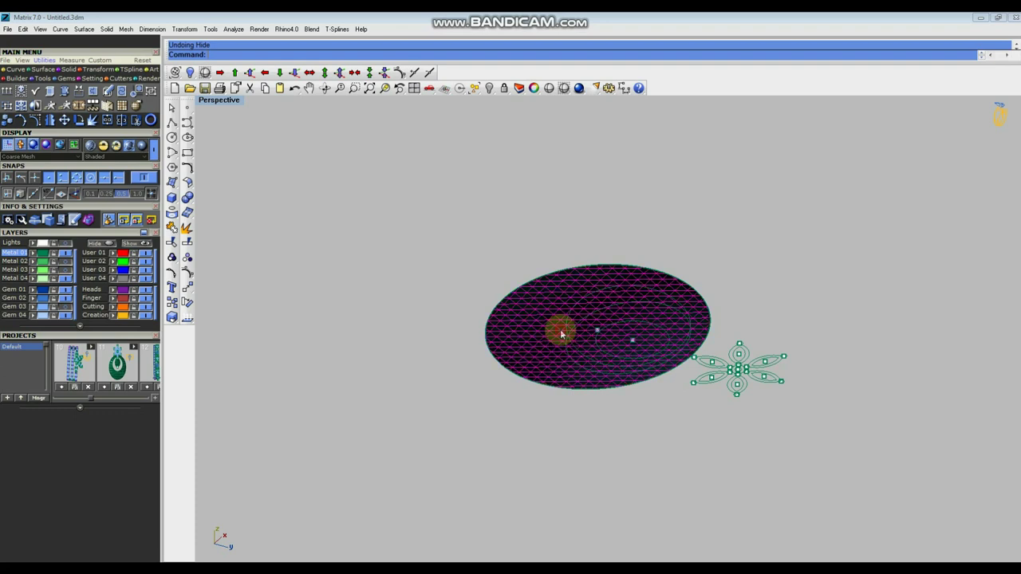
left_click(187, 229)
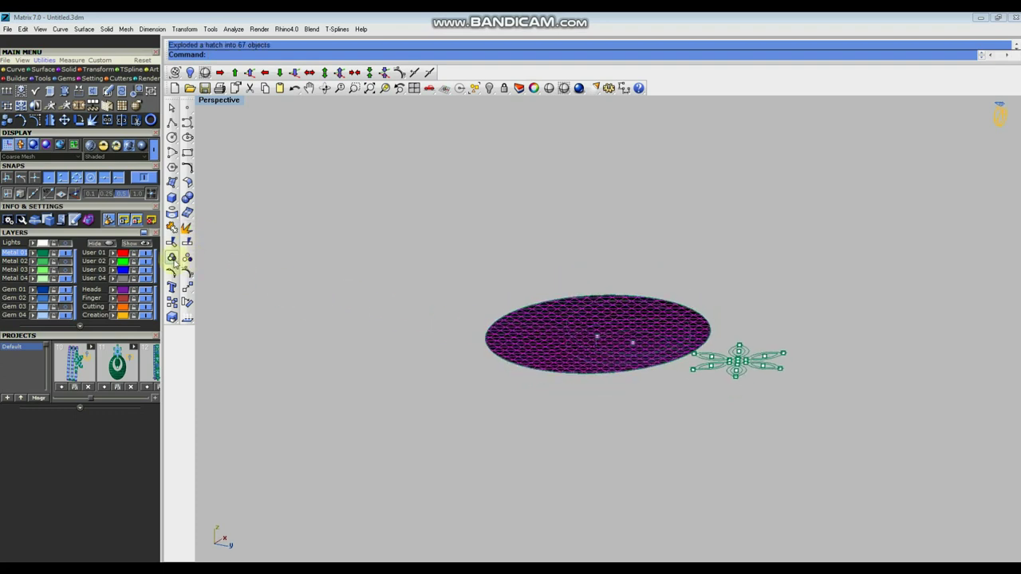
left_click(170, 257)
mouse_move(503, 326)
right_mouse_down()
mouse_move(503, 358)
mouse_move(528, 358)
right_mouse_up()
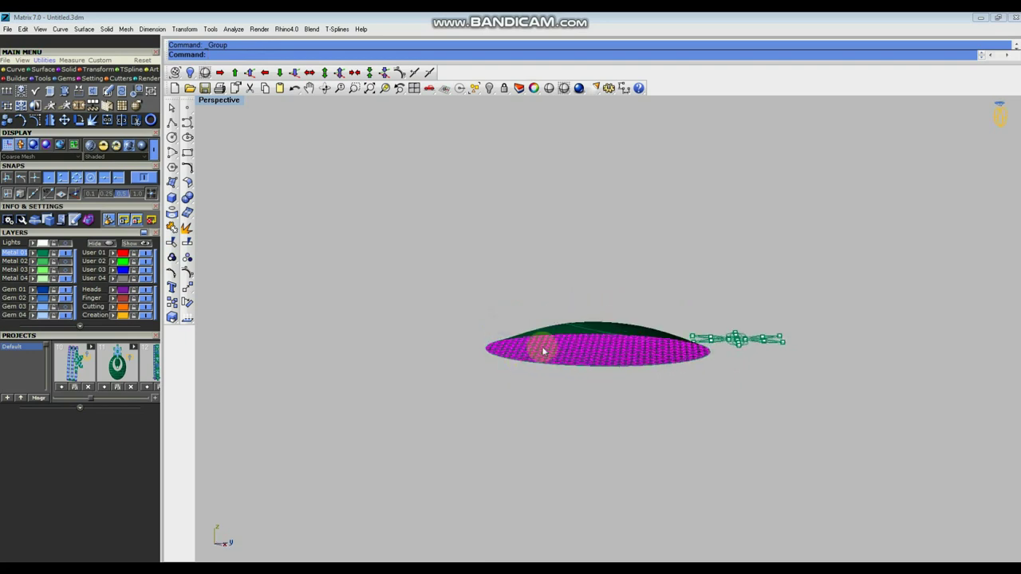
Project the grouped lattice lines onto the domed surface and undo the accidental drag.
scroll(579, 327, "up", 8)
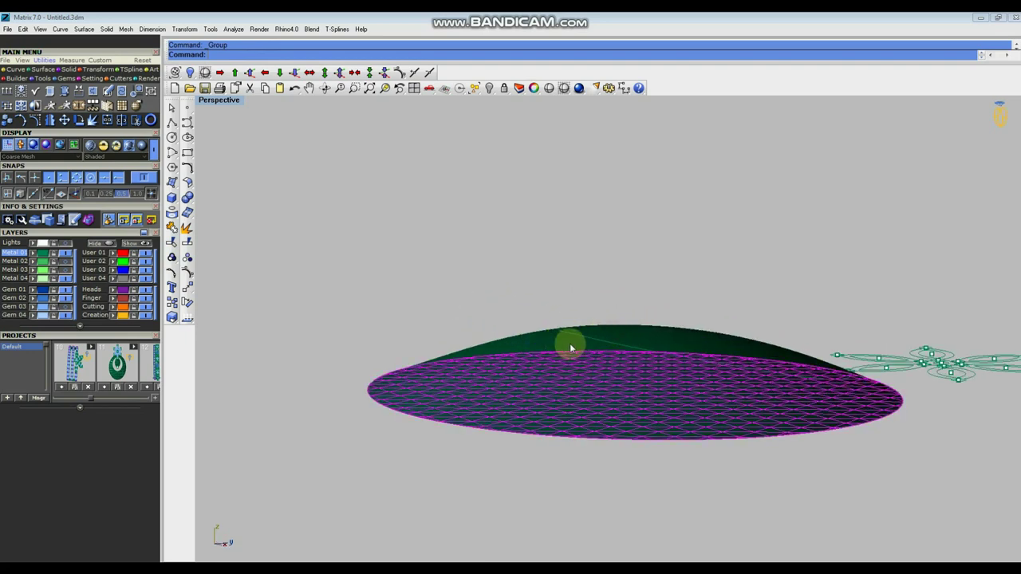
left_click(171, 213)
left_click_drag(541, 355, 549, 378)
key("ctrl+z")
left_click(408, 258)
Put the flat original lattice lines on the User 01 layer and hide that layer.
right_click_drag(556, 346, 649, 313)
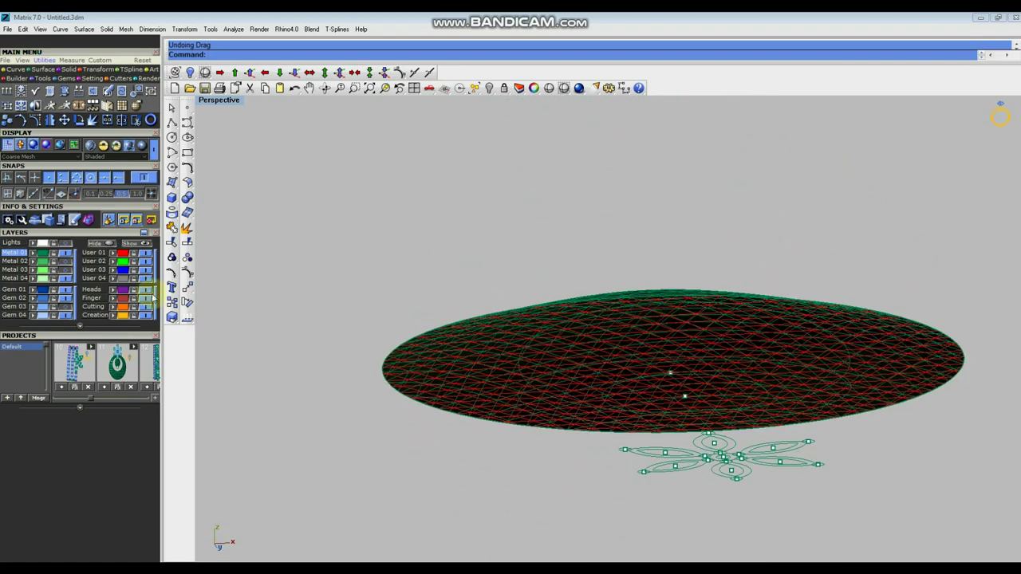
left_click(128, 256)
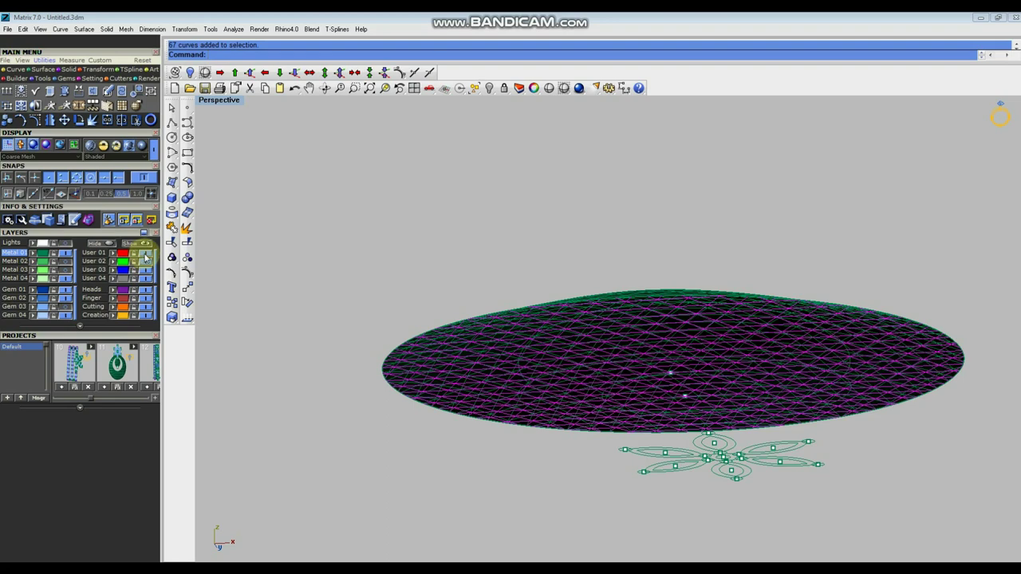
left_click(485, 292)
right_click_drag(484, 292, 570, 392)
right_click_drag(624, 327, 520, 388)
scroll(590, 343, "up", 4)
scroll(586, 361, "up", 2)
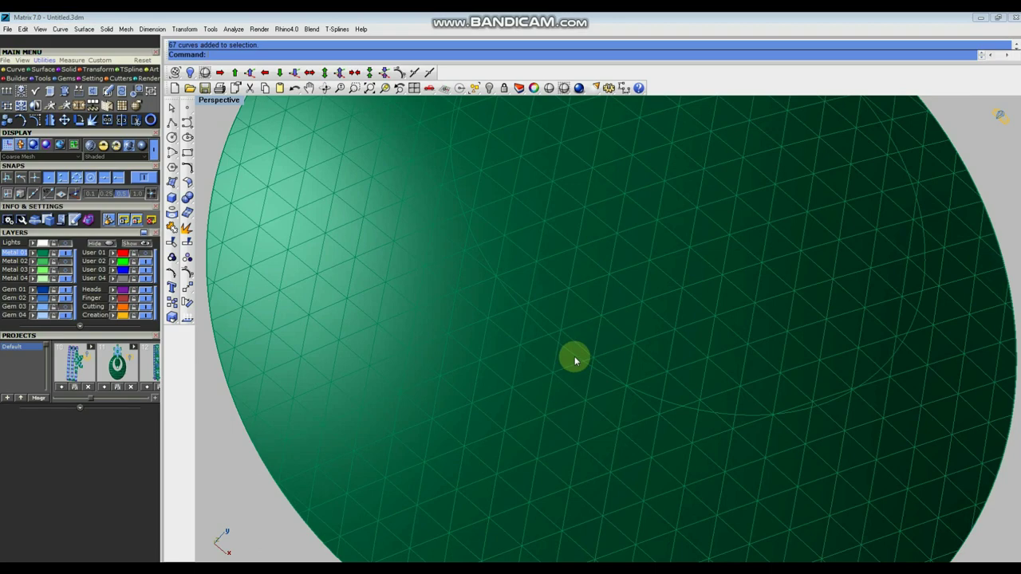
Hide the domed surface beneath the projected lattice.
left_click(599, 375)
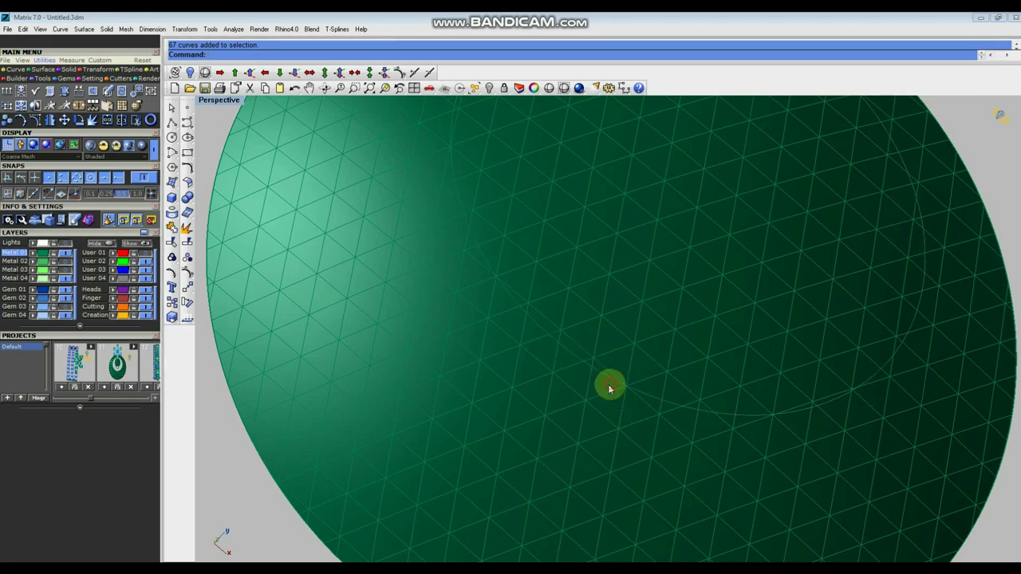
left_click(609, 384)
scroll(603, 402, "down", 4)
right_click_drag(573, 417, 566, 399)
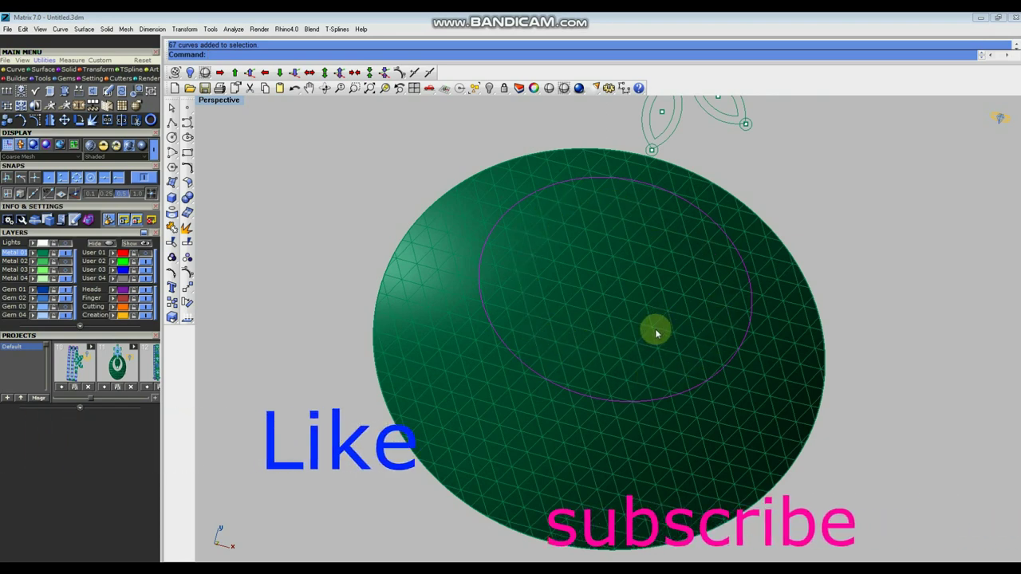
left_click(610, 353)
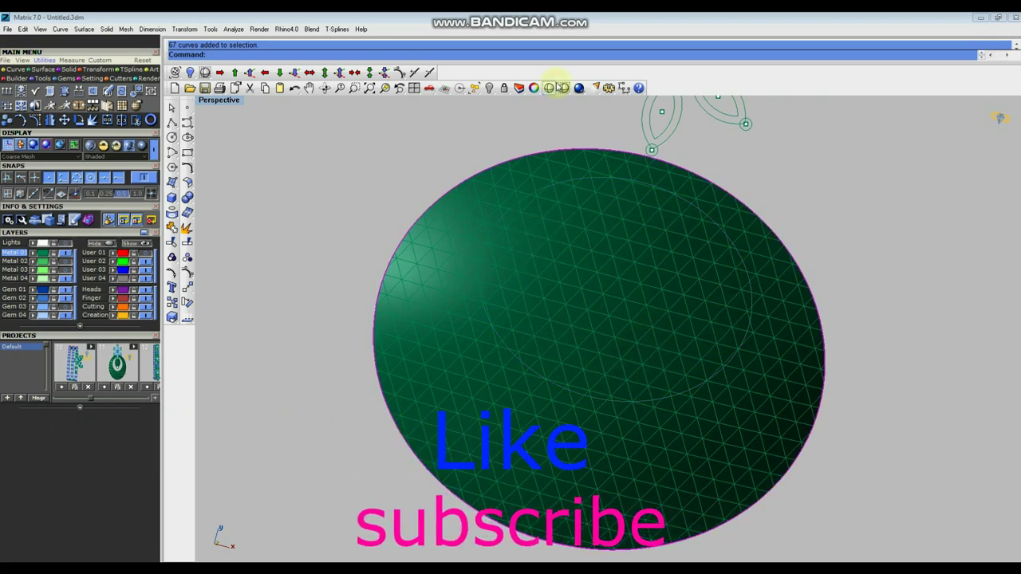
left_click(489, 88)
scroll(408, 349, "down", 8)
right_click_drag(437, 353, 500, 282)
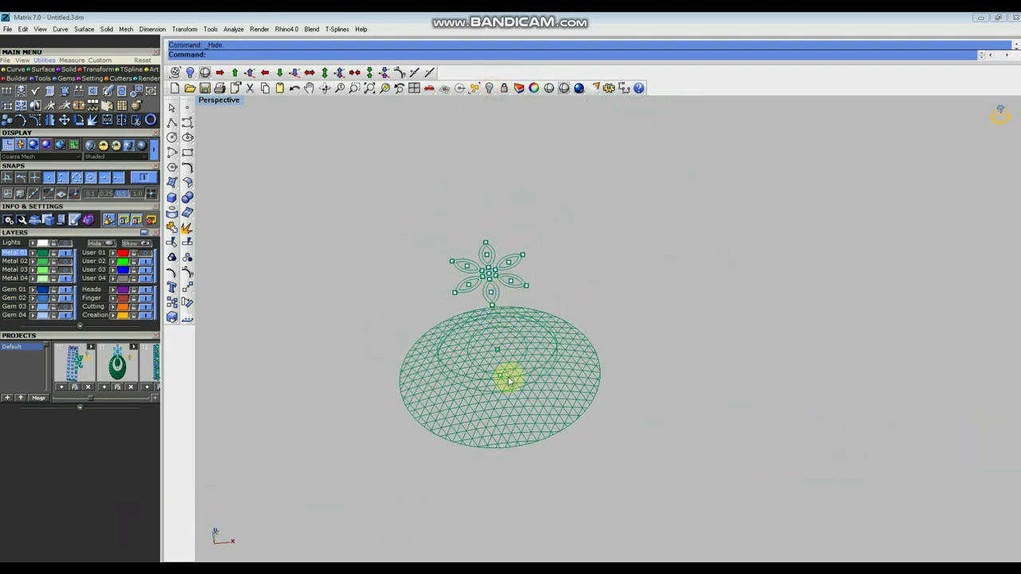
In the Top view, use the middle oval as the cutting curve and trim the lattice lines across its upper part.
scroll(509, 382, "up", 4)
right_click_drag(561, 392, 682, 366)
key("ctrl+F1")
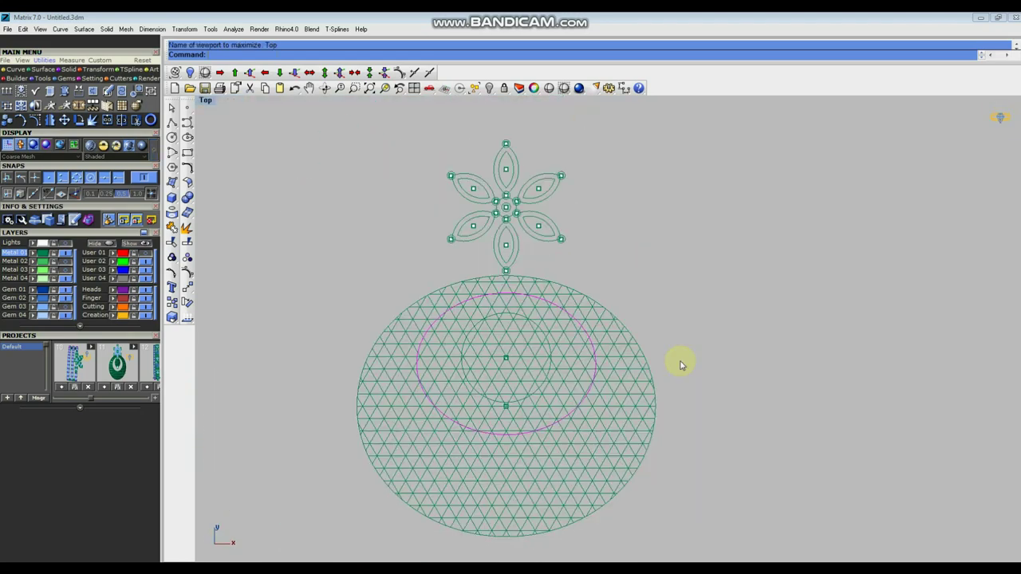
right_click_drag(530, 346, 595, 305)
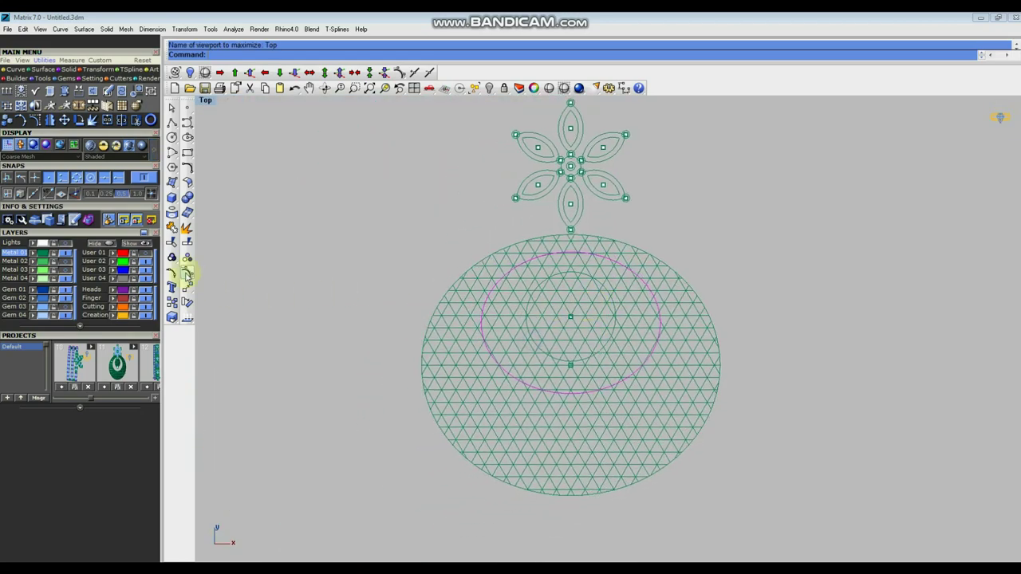
left_click(172, 241)
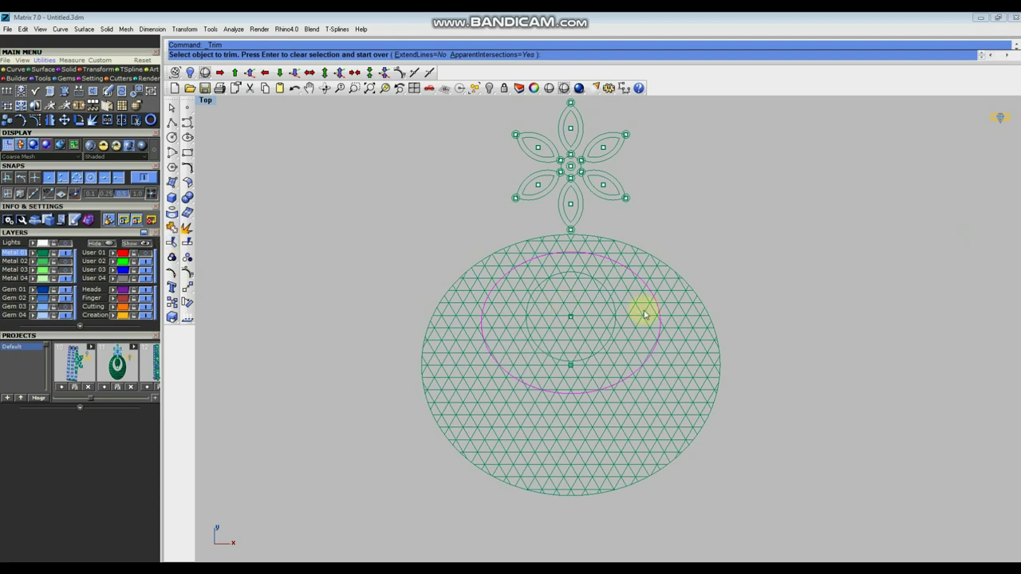
scroll(645, 313, "up", 5)
left_click(635, 293)
left_click(594, 243)
left_click_drag(512, 188, 519, 189)
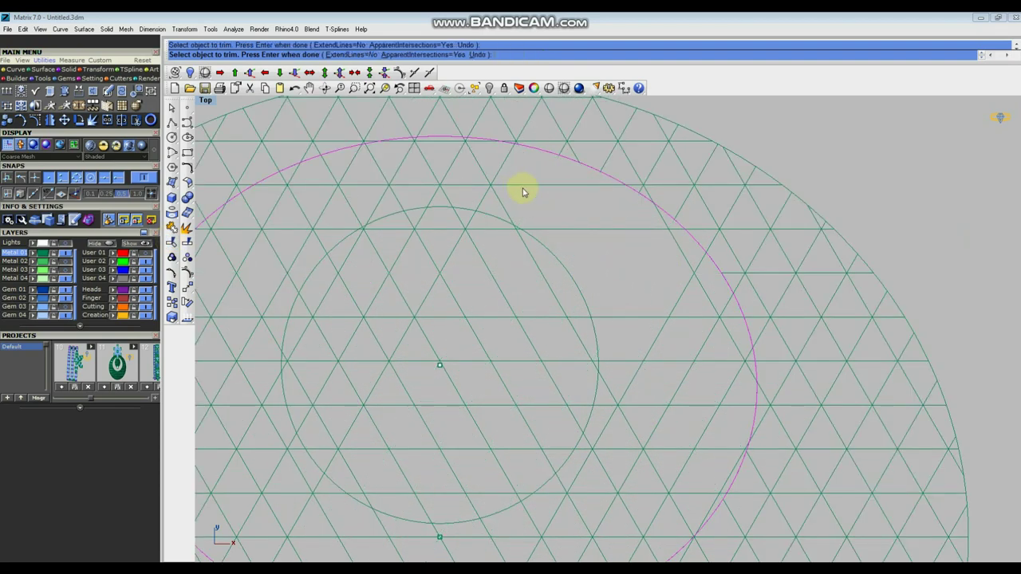
left_click_drag(327, 193, 328, 193)
Trim away the remaining lattice lines across the middle and lower part of the oval opening.
scroll(538, 186, "down", 3)
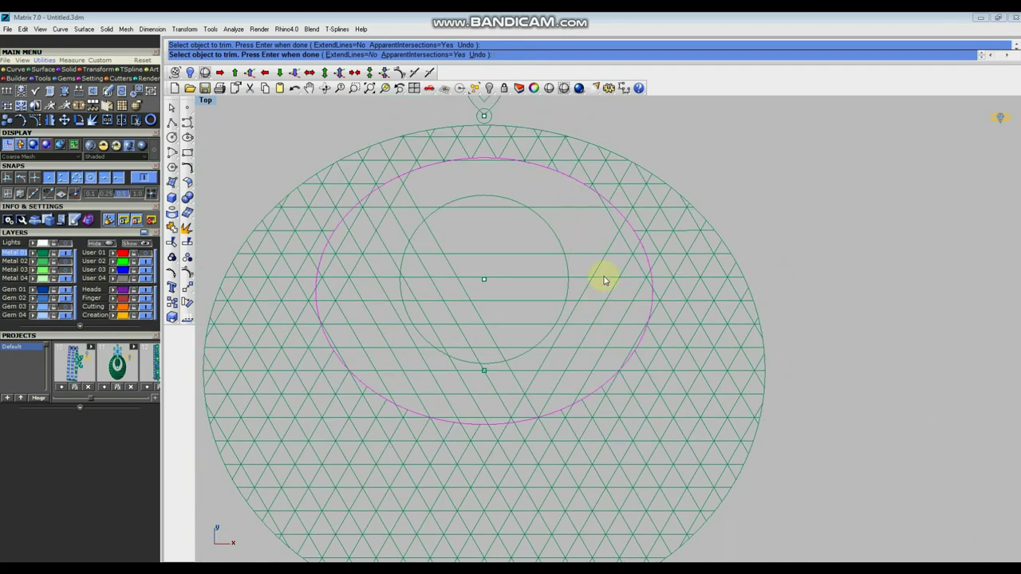
left_click_drag(582, 360, 475, 405)
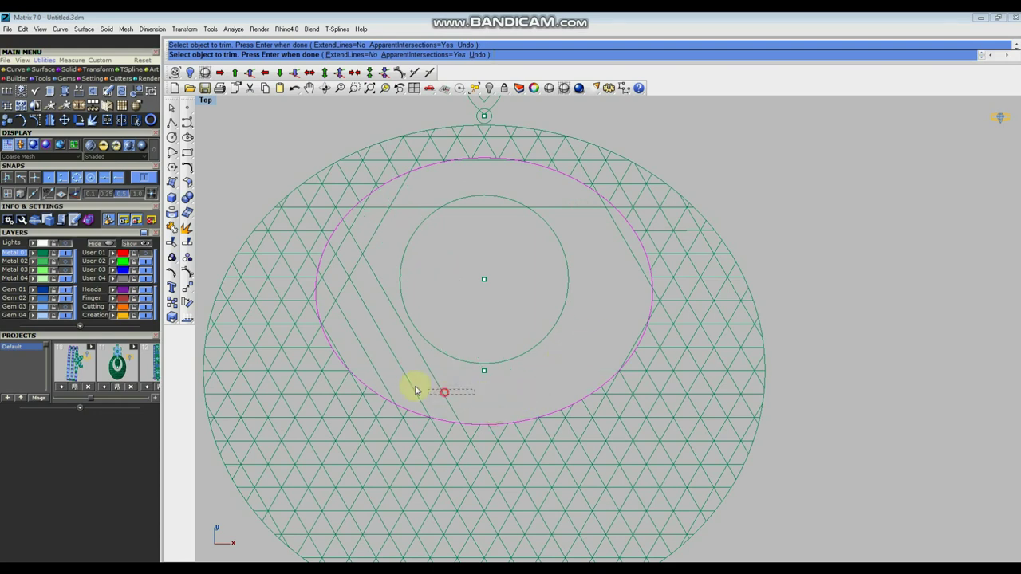
left_click_drag(385, 377, 384, 375)
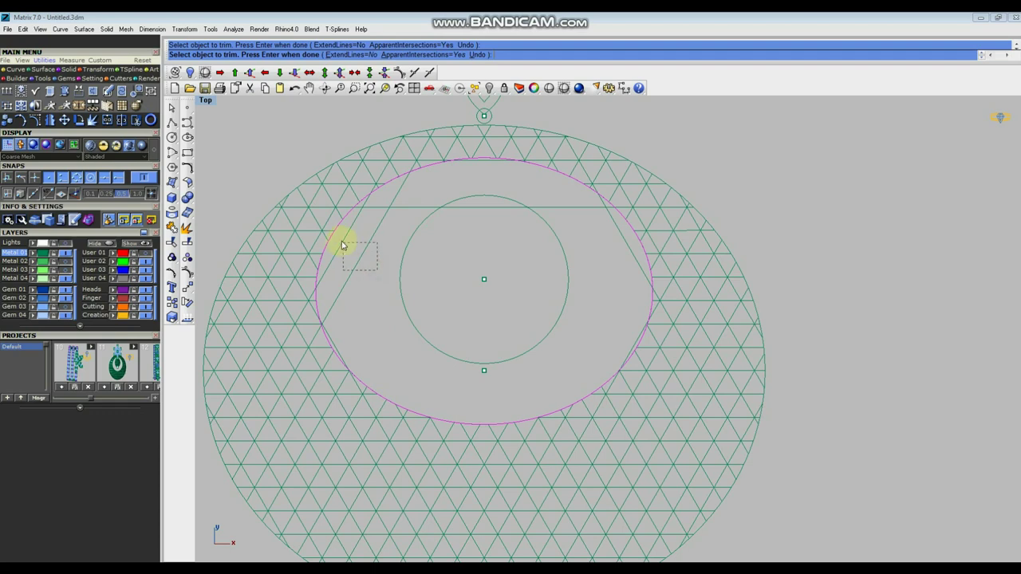
left_click(411, 210)
scroll(583, 269, "down", 1)
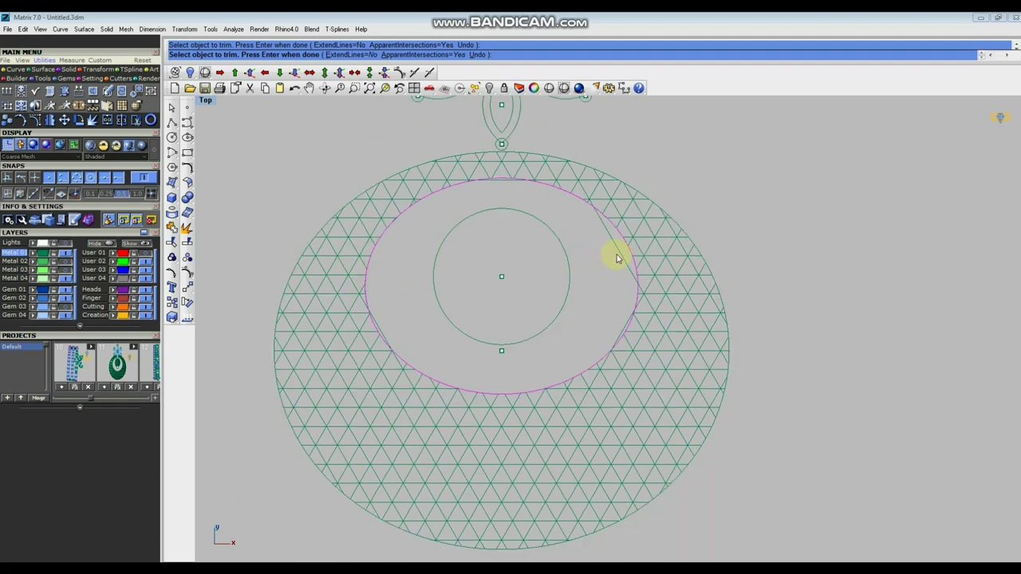
Trim the short leftover lattice segments along the inside edge of the middle oval and finish trimming.
scroll(526, 206, "up", 4)
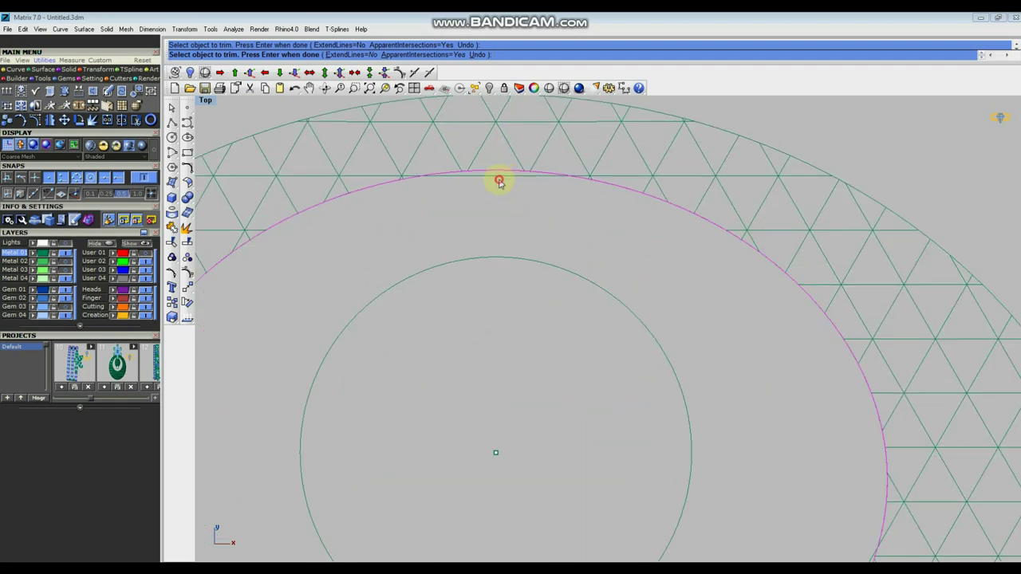
scroll(661, 244, "down", 5)
scroll(700, 394, "up", 5)
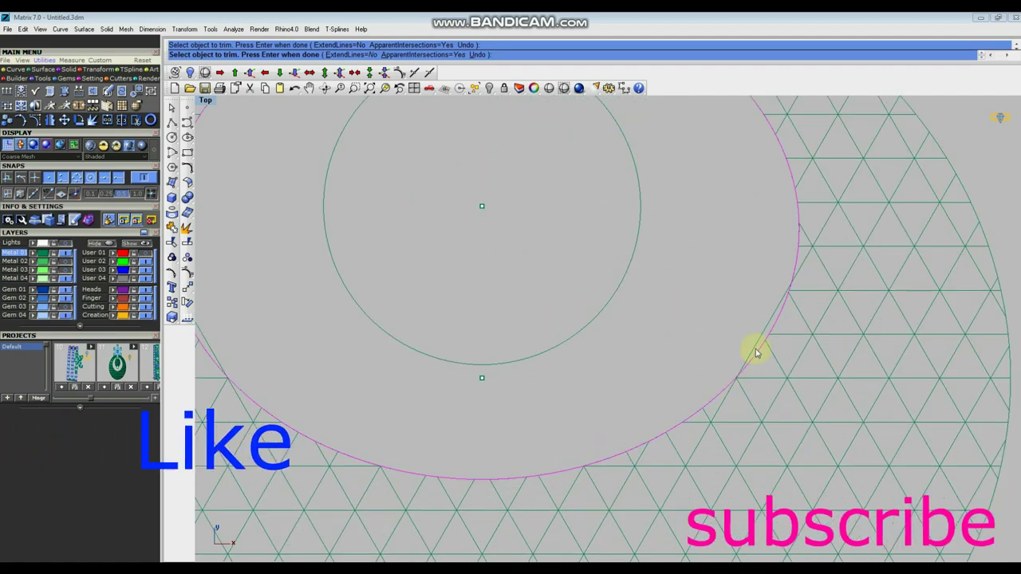
scroll(529, 358, "down", 4)
scroll(481, 314, "up", 4)
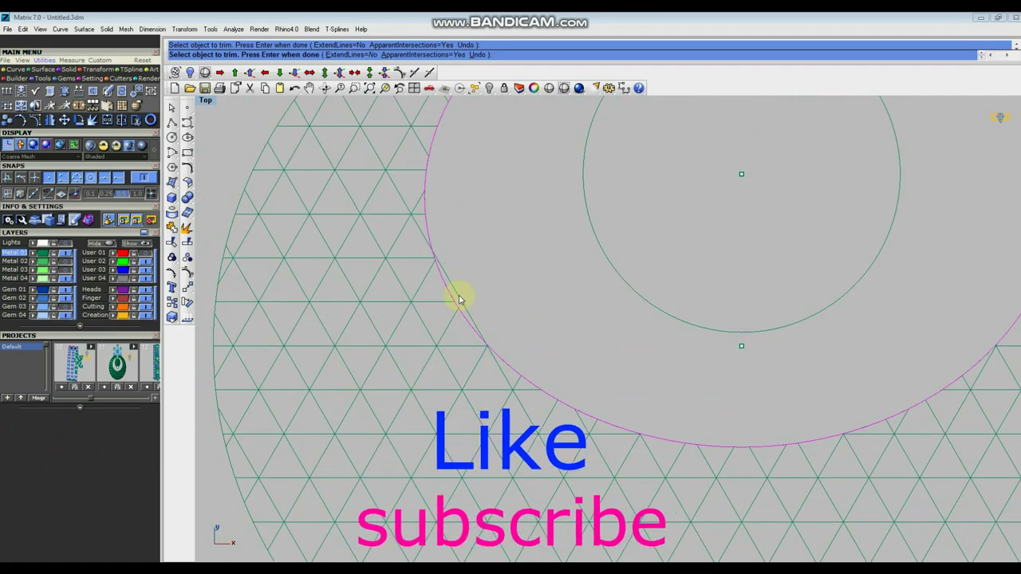
left_click(458, 300)
scroll(556, 334, "down", 4)
right_click_drag(643, 296, 614, 311)
key("Escape")
key("Escape")
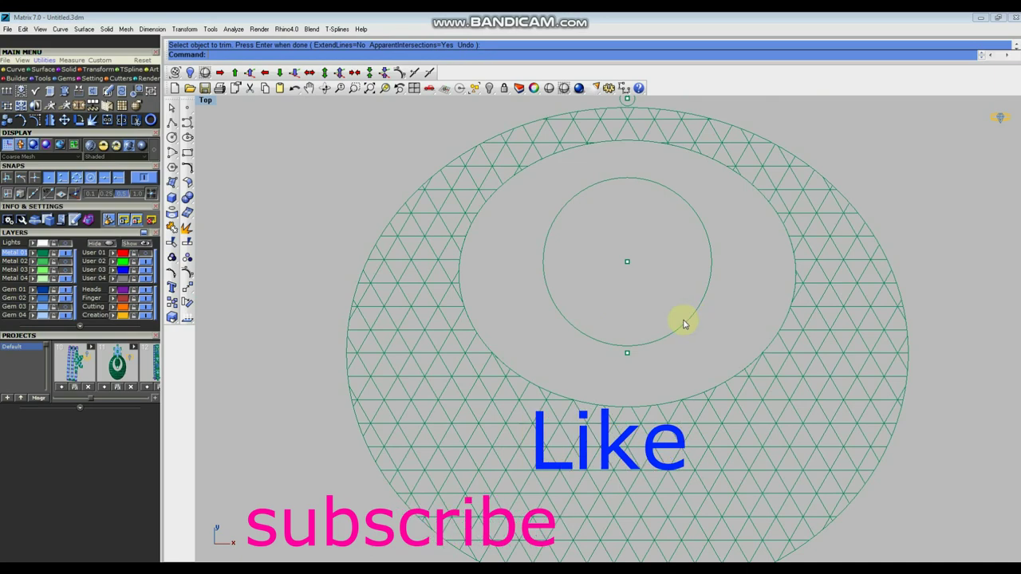
Briefly show the hand-drawn sketch behind the curves to compare it with the trimmed lattice, and hide it again.
scroll(679, 327, "down", 1)
scroll(710, 303, "up", 3)
scroll(717, 287, "down", 4)
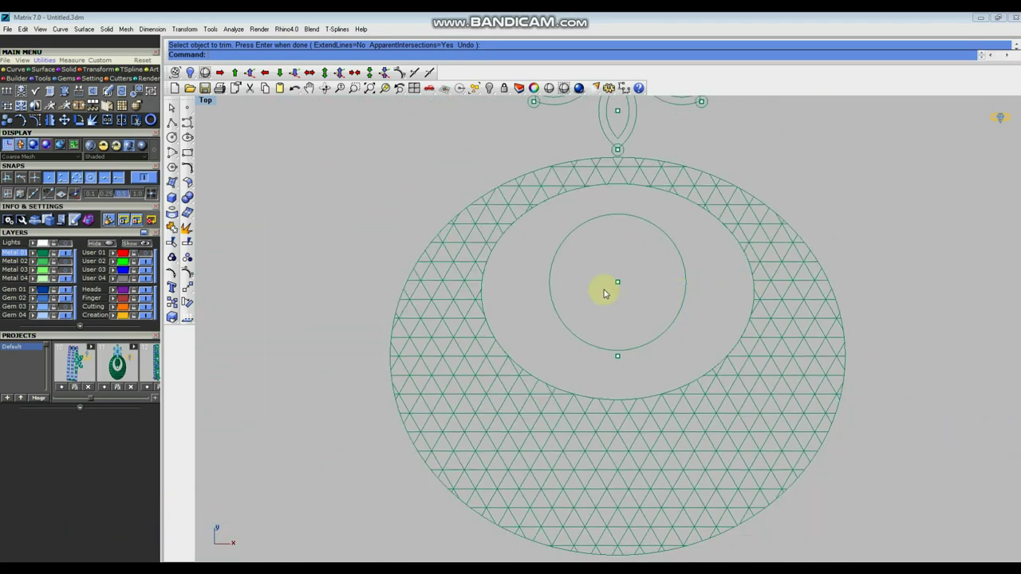
left_click(53, 243)
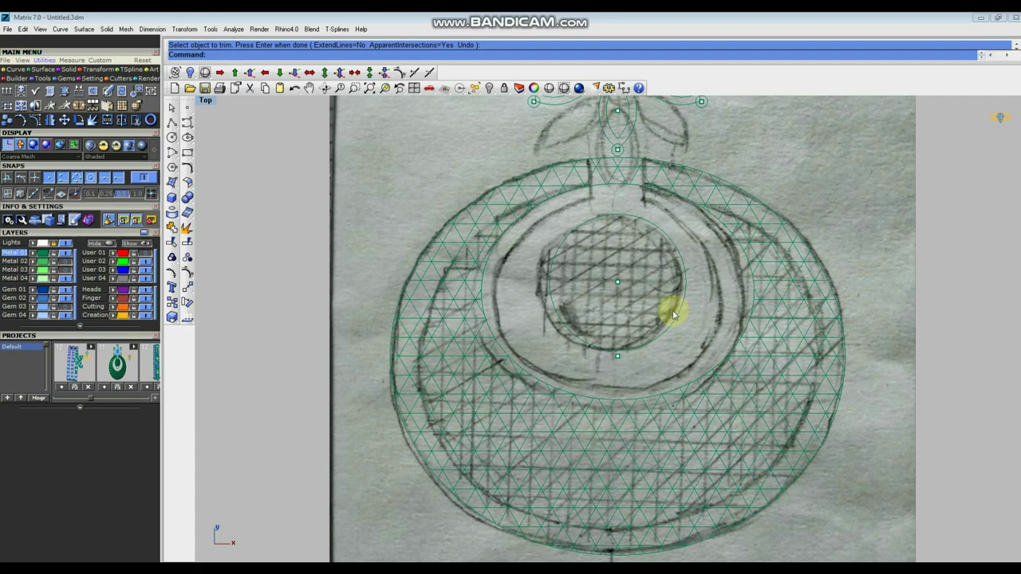
left_click(66, 244)
scroll(630, 306, "down", 5)
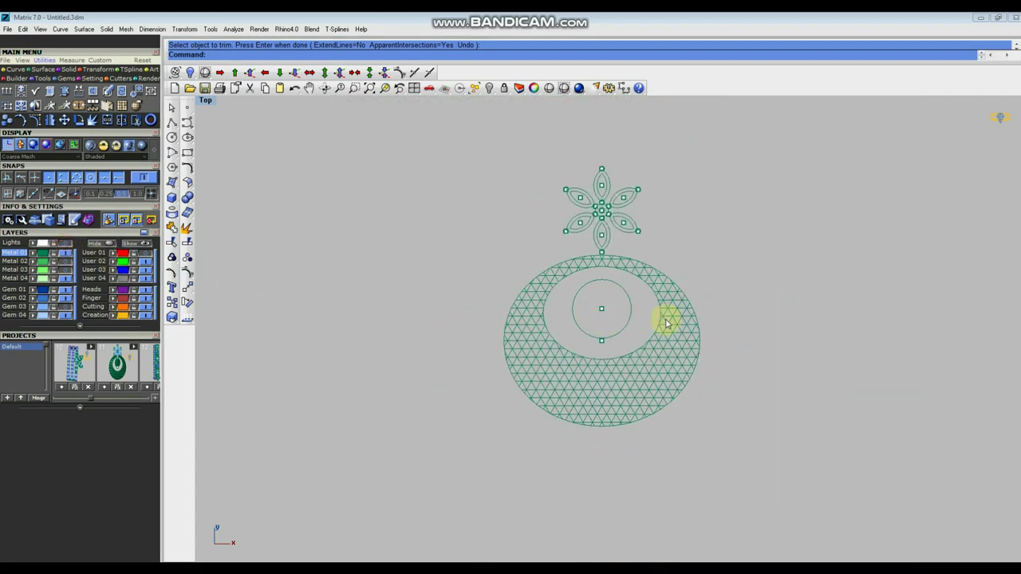
Examine the trimmed domed lattice, its oval opening and the flower curves from several angles in the Perspective view.
key("ctrl+F4")
scroll(675, 308, "down", 8)
right_click_drag(674, 325, 522, 319)
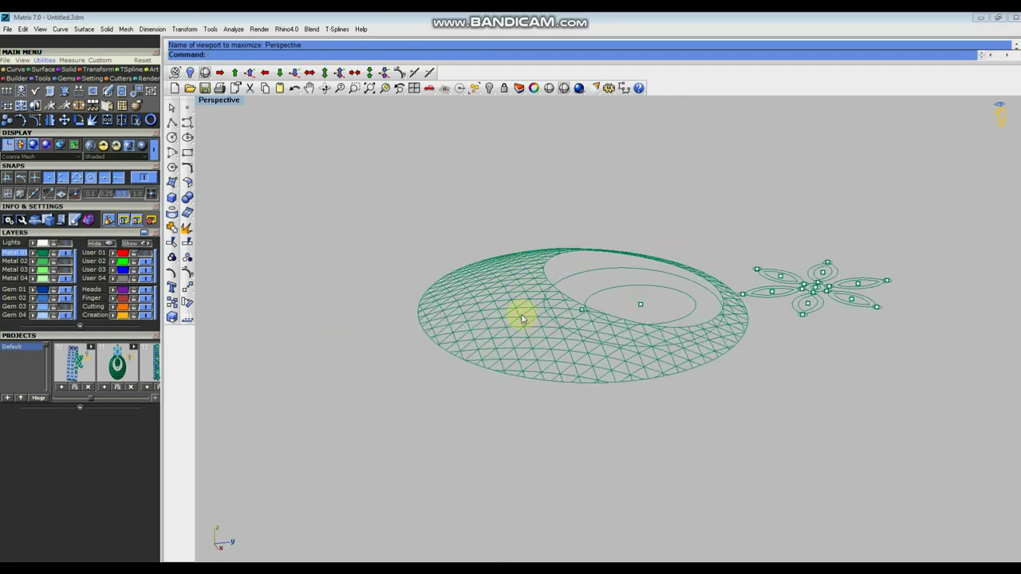
right_click_drag(459, 279, 534, 314)
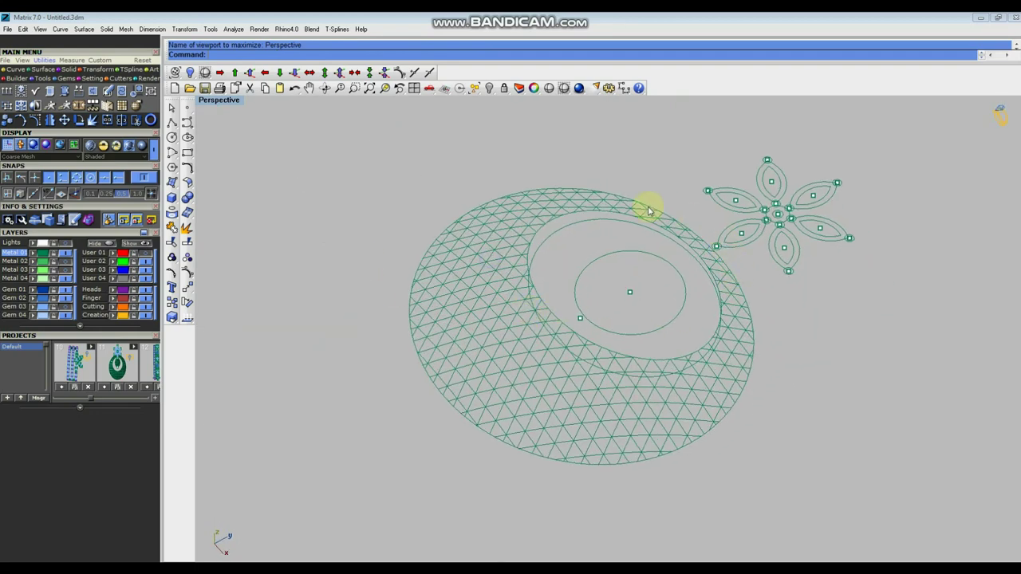
right_click_drag(625, 361, 661, 358)
scroll(713, 255, "up", 5)
right_click_drag(713, 256, 638, 251)
scroll(619, 279, "down", 3)
left_click(653, 289)
left_click(473, 282)
scroll(651, 269, "up", 6)
scroll(653, 272, "down", 6)
right_click_drag(702, 253, 260, 219)
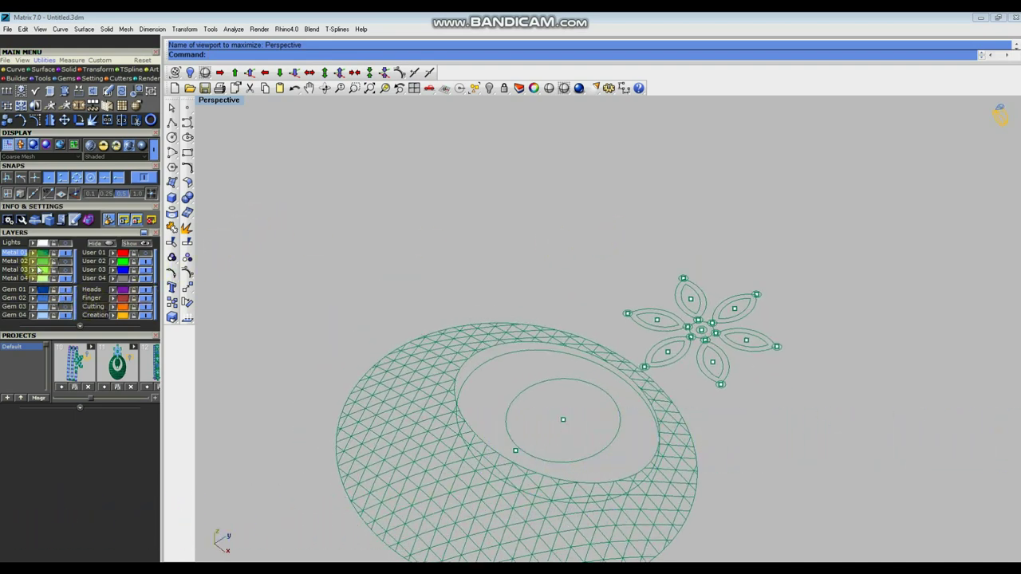
Show the Metal 02 layer and, in the Top view, move the solid flower from its centre onto the centre of the flower curves.
left_click(68, 262)
scroll(630, 283, "down", 3)
scroll(614, 275, "up", 5)
left_click(626, 293)
right_click_drag(626, 294, 670, 269)
key("ctrl+F1")
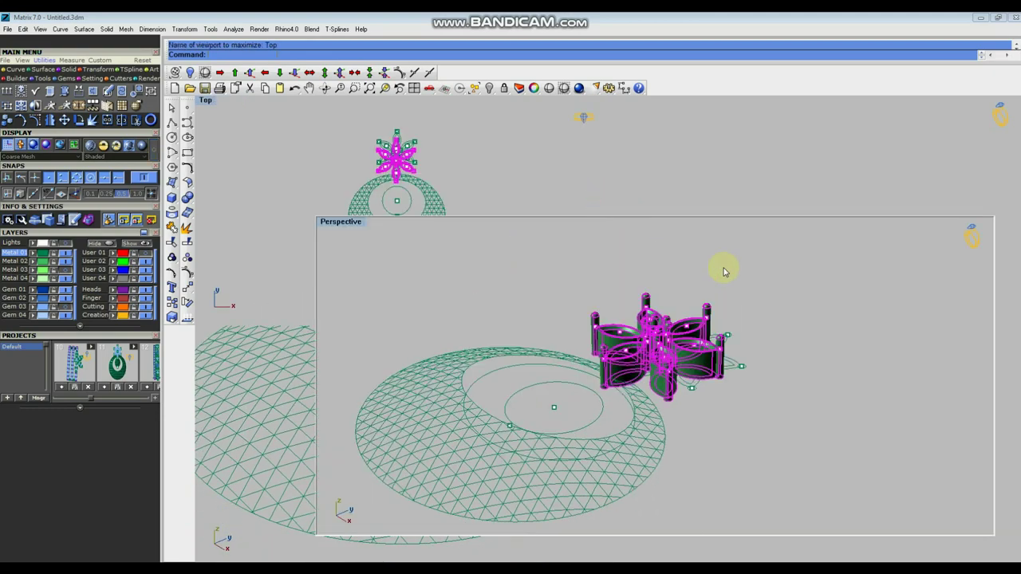
scroll(610, 234, "up", 8)
left_click(187, 289)
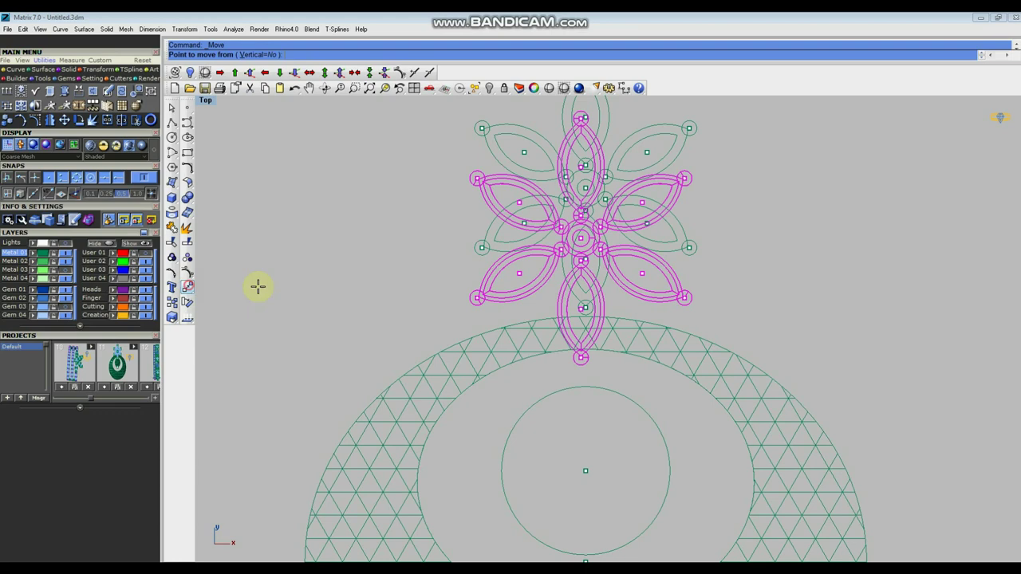
left_click(582, 238)
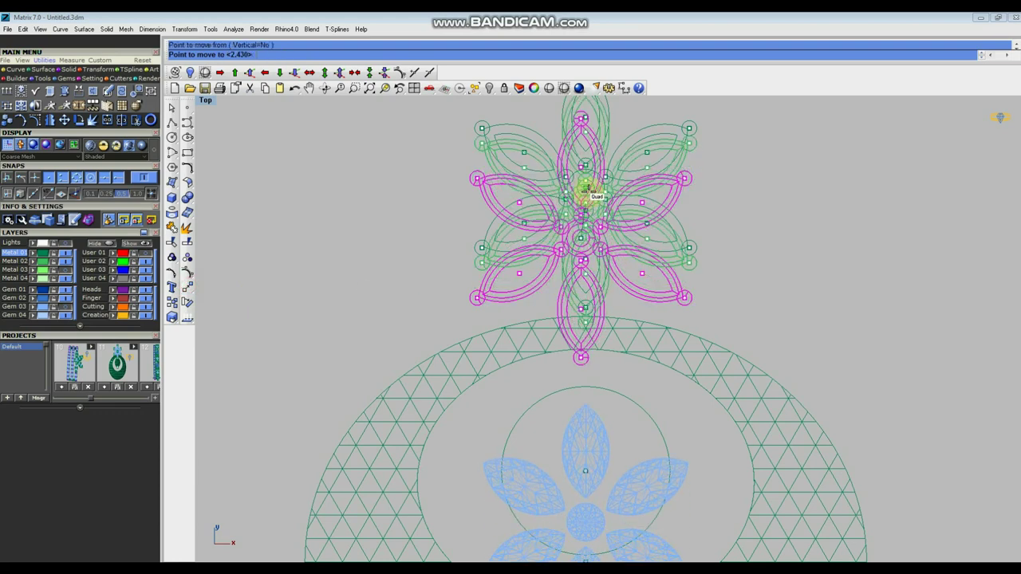
left_click(588, 185)
scroll(648, 223, "down", 3)
left_click(747, 239)
In the Perspective view, hide the whole flower above the lattice body.
key("ctrl+F4")
mouse_move(681, 350)
right_mouse_down()
mouse_move(661, 312)
mouse_move(665, 338)
mouse_move(621, 338)
mouse_move(610, 300)
mouse_move(633, 276)
mouse_move(710, 364)
mouse_move(604, 271)
mouse_move(629, 319)
mouse_move(600, 329)
mouse_move(645, 239)
right_mouse_up()
left_click_drag(643, 239, 554, 308)
left_click(489, 88)
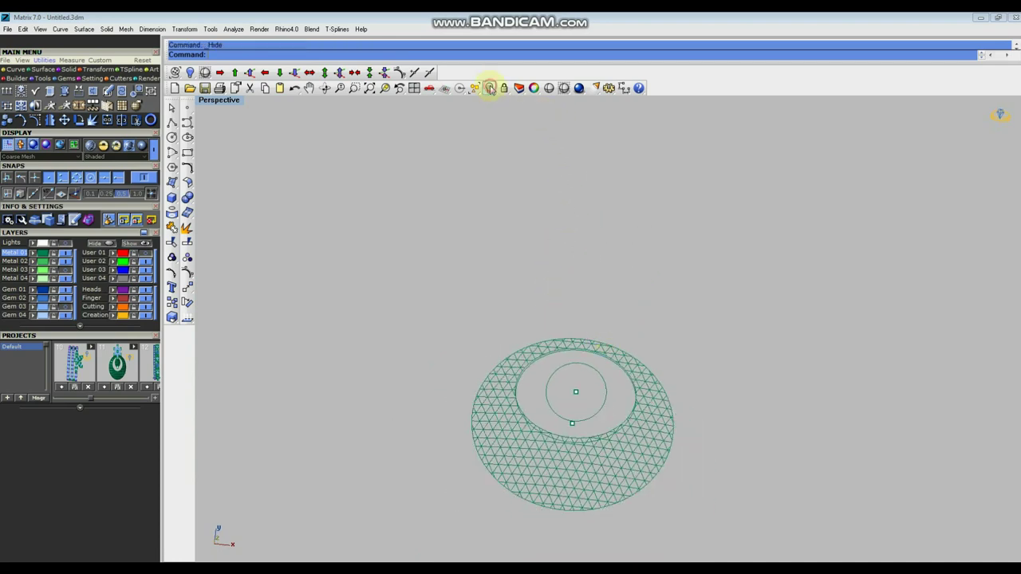
Pipe one long lattice line below the oval opening with a start and end radius of 0.2 and round caps.
right_click_drag(605, 374, 520, 406)
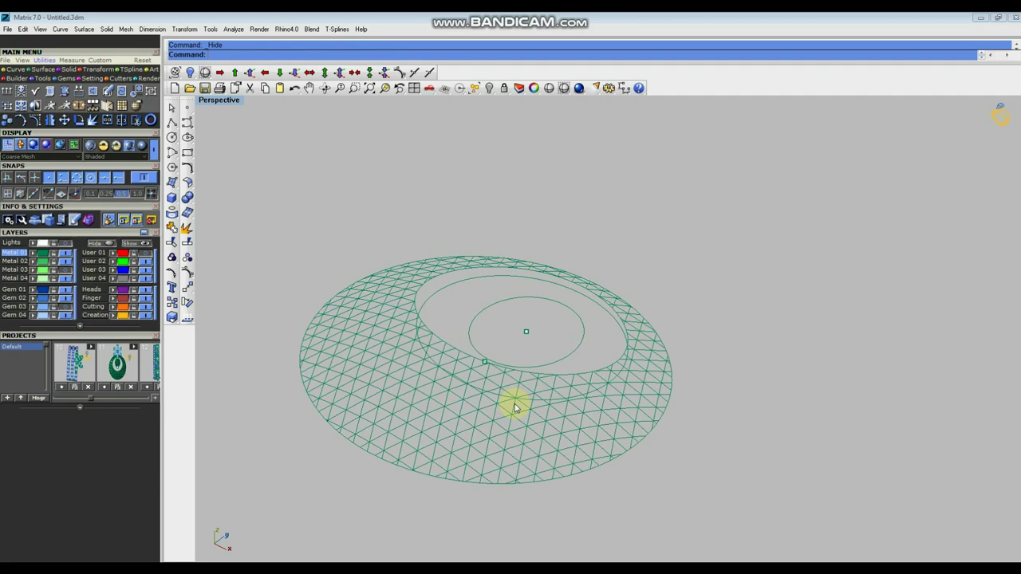
scroll(506, 436, "up", 5)
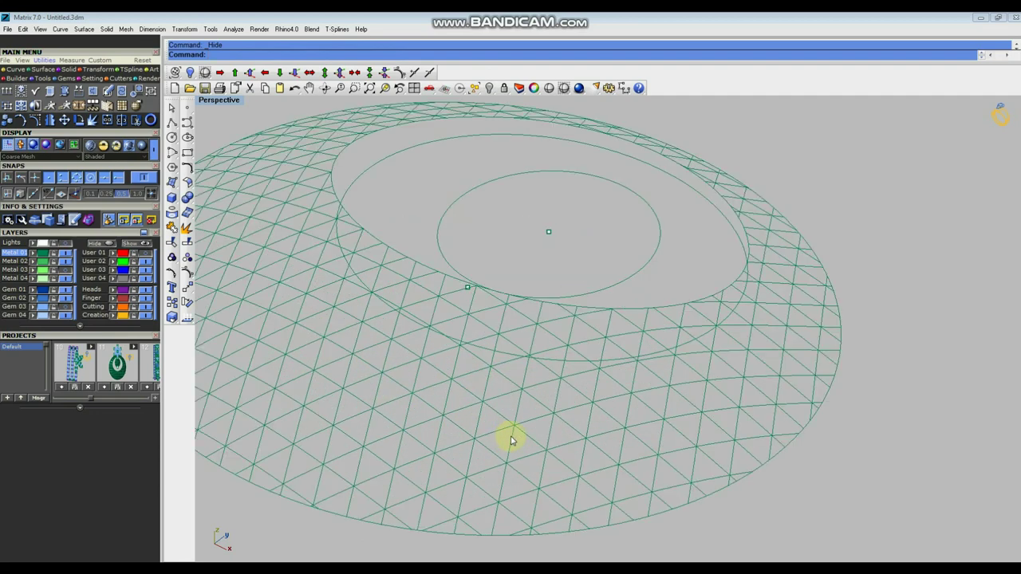
scroll(688, 421, "down", 5)
scroll(554, 426, "up", 4)
right_click_drag(558, 428, 573, 428)
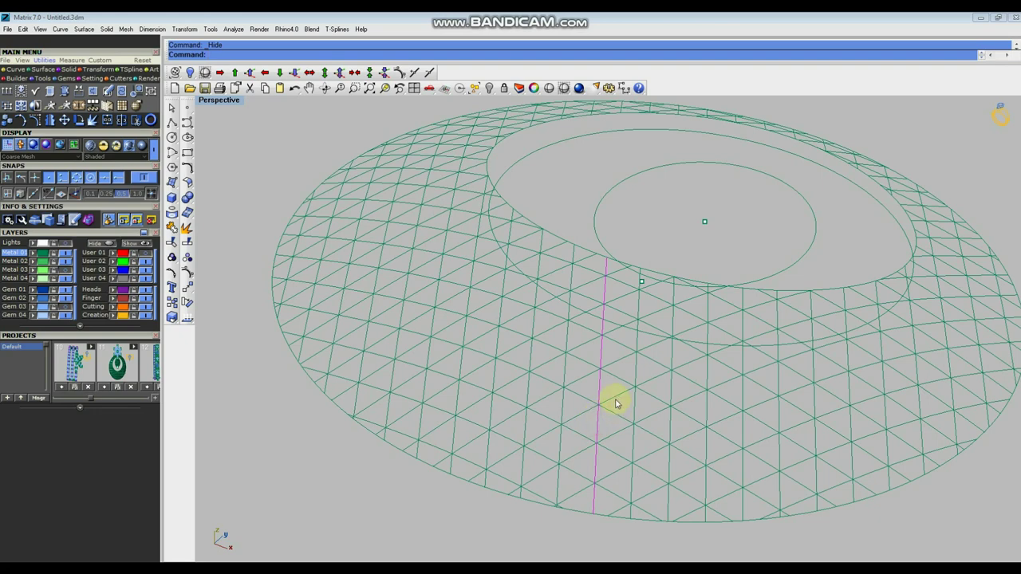
type("e")
key("Return")
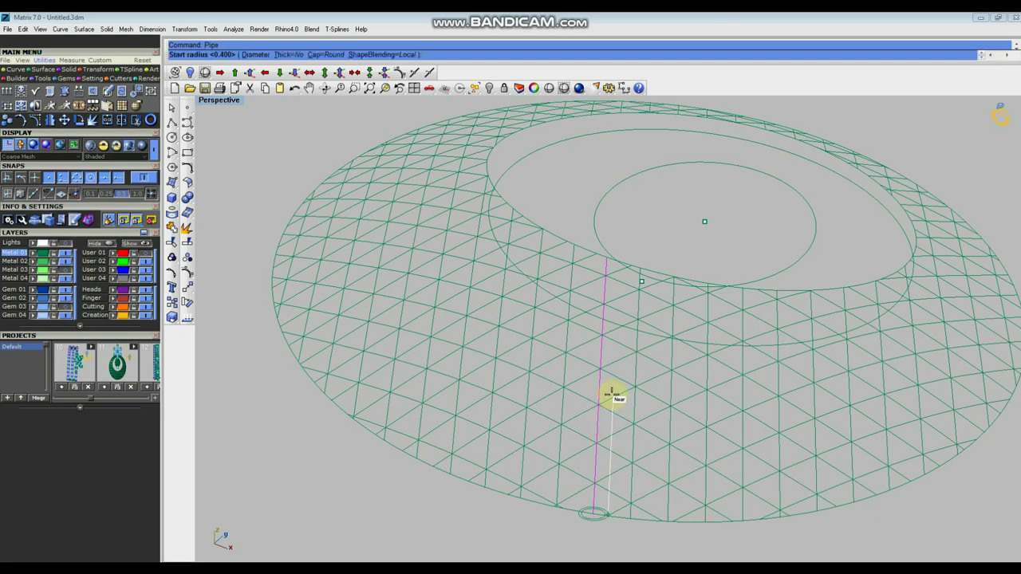
key("Return")
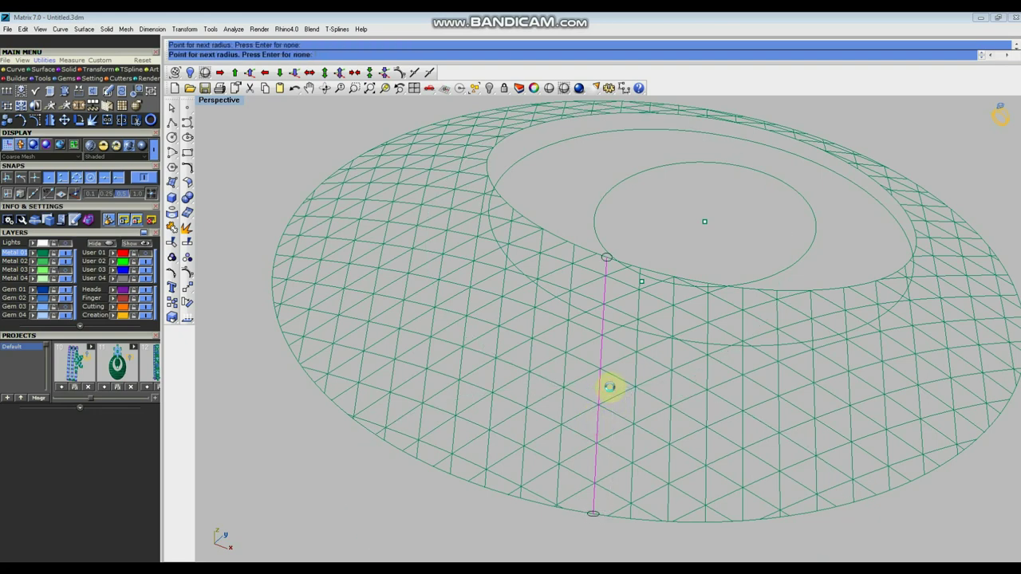
key("Return")
scroll(575, 292, "down", 6)
right_click_drag(641, 296, 696, 321)
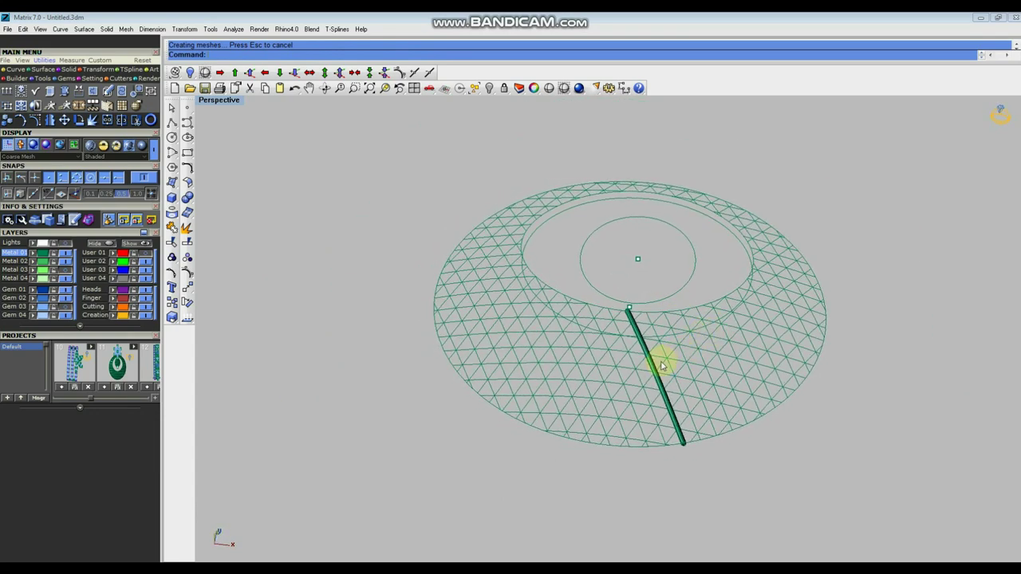
Repeat Pipe with radius 0.2 and round caps on two adjacent parallel lattice lines that cross the first pipe.
scroll(661, 366, "up", 3)
right_click(726, 232)
right_click(725, 228)
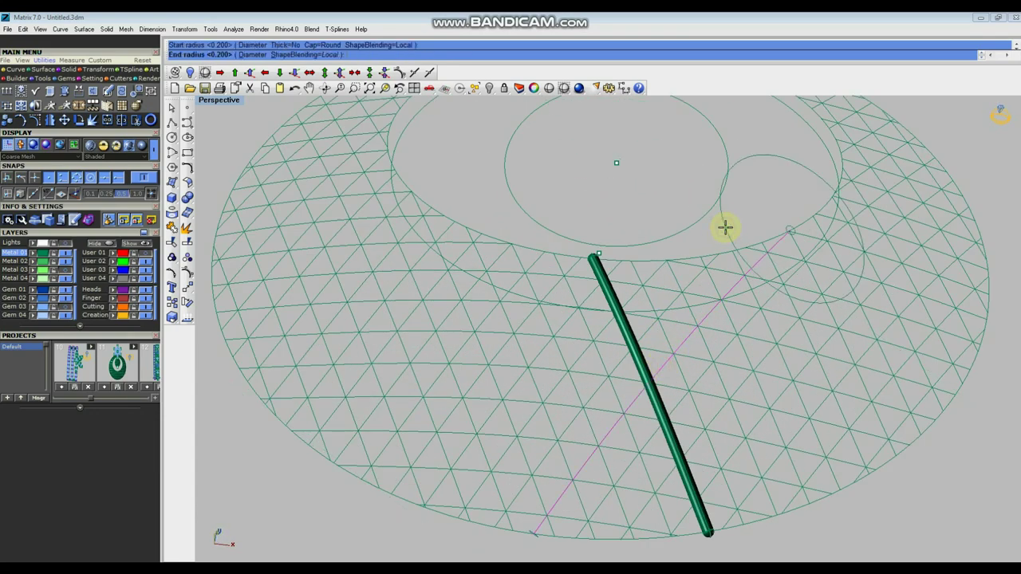
right_click(725, 229)
right_click(726, 254)
right_click(731, 214)
right_click(731, 214)
right_click(730, 213)
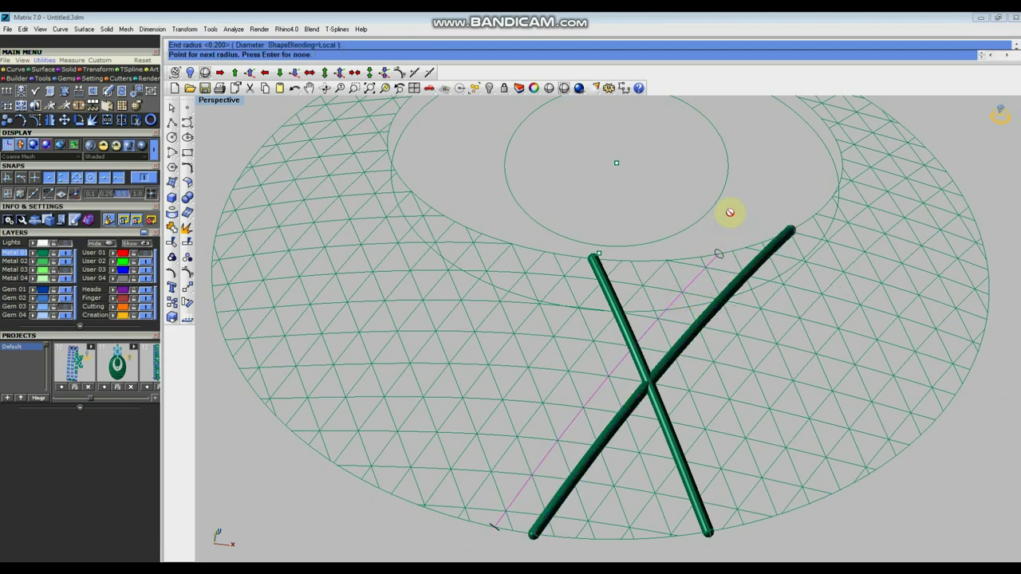
right_click(730, 213)
scroll(725, 239, "down", 3)
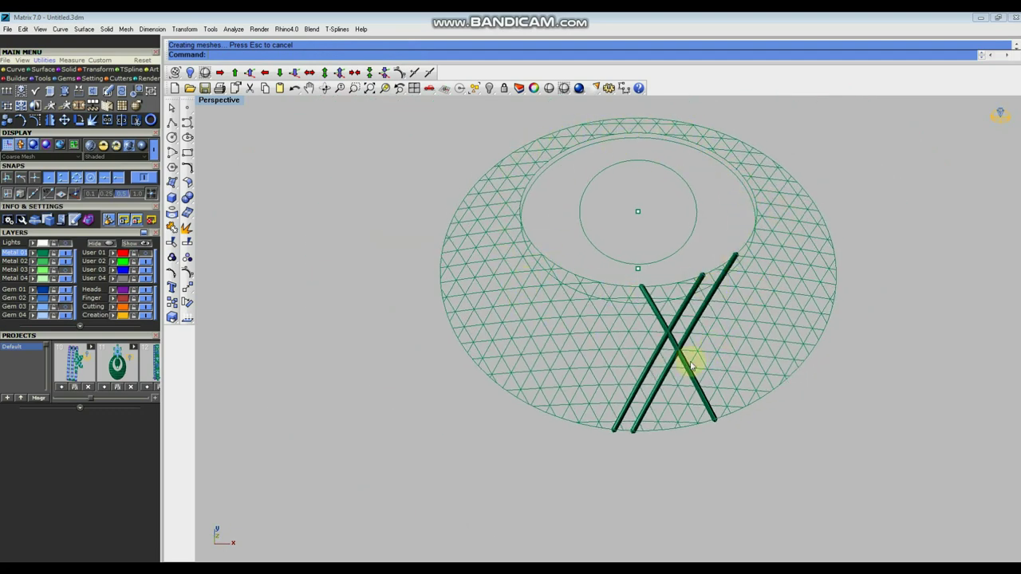
scroll(654, 302, "up", 3)
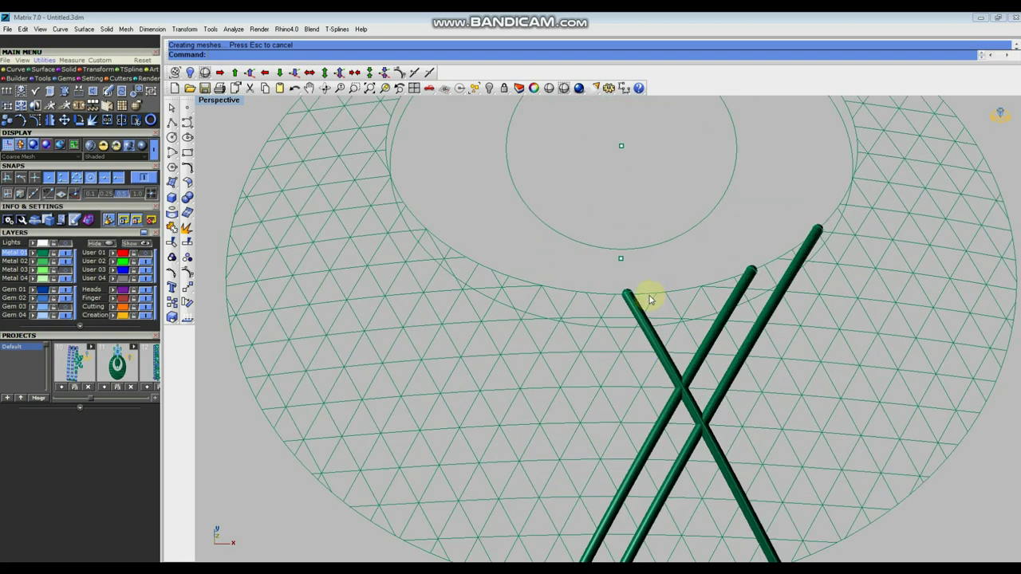
scroll(712, 347, "down", 3)
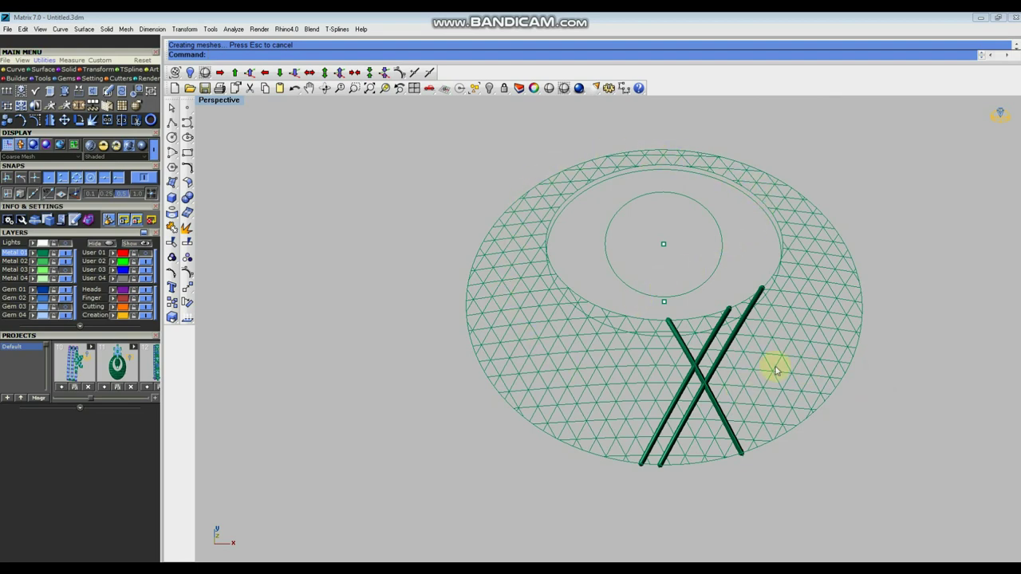
right_click_drag(616, 309, 557, 290)
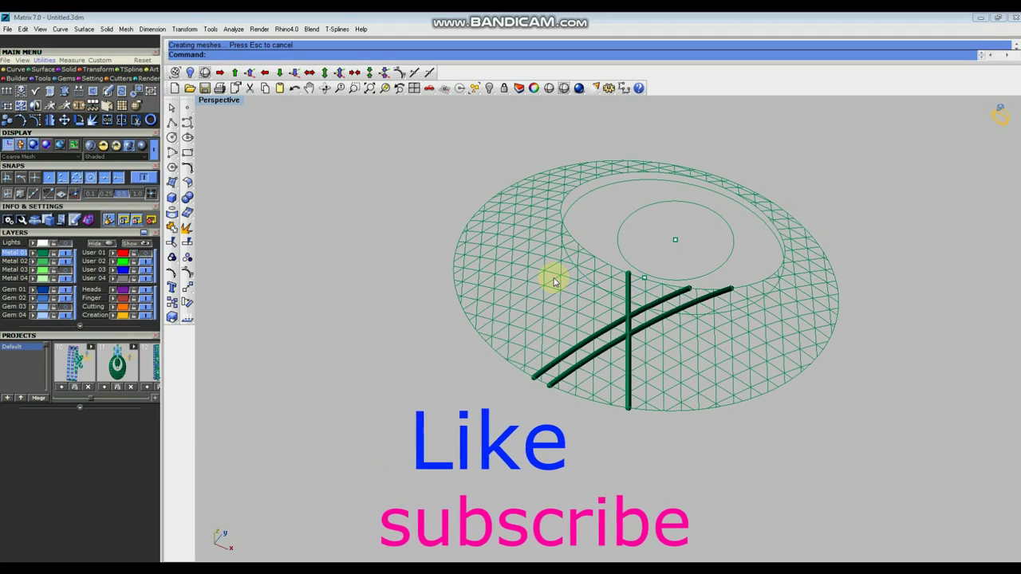
right_click_drag(644, 388, 606, 392)
scroll(606, 392, "up", 3)
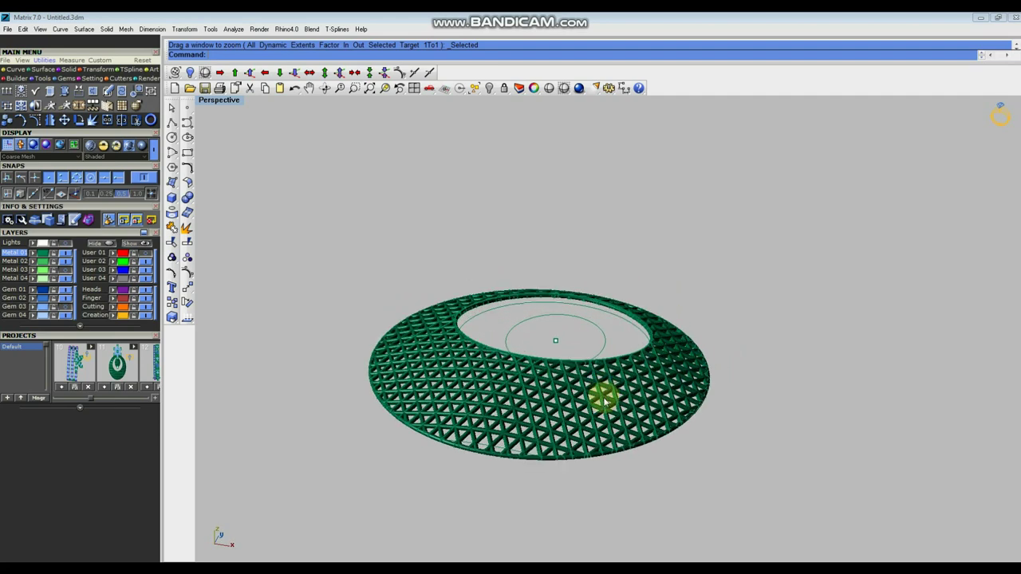
Lock the lattice curves and hide the lattice pipes, leaving the inner circle unlocked.
left_click(617, 405)
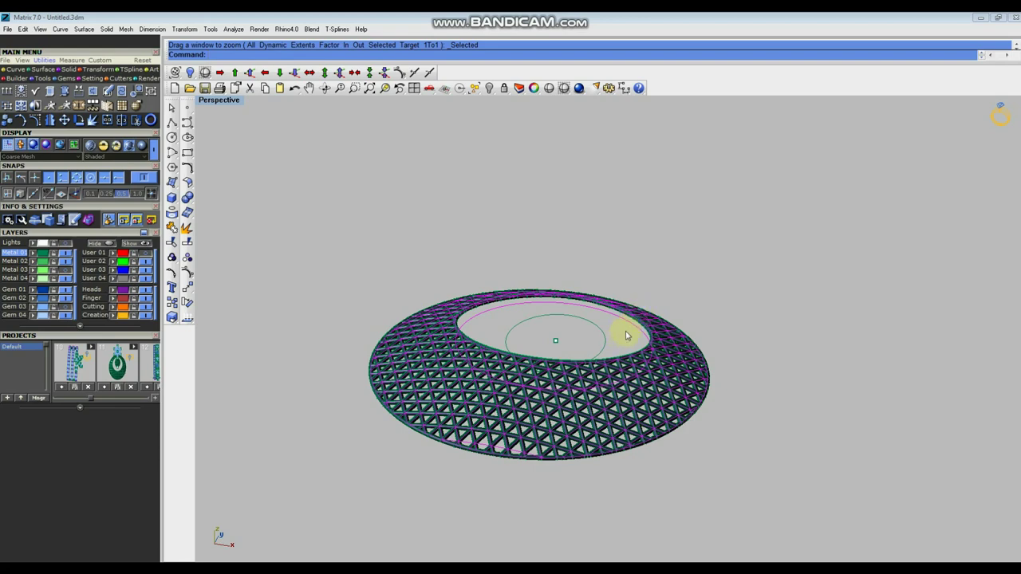
scroll(625, 336, "up", 3)
left_click(504, 88)
left_click(633, 410)
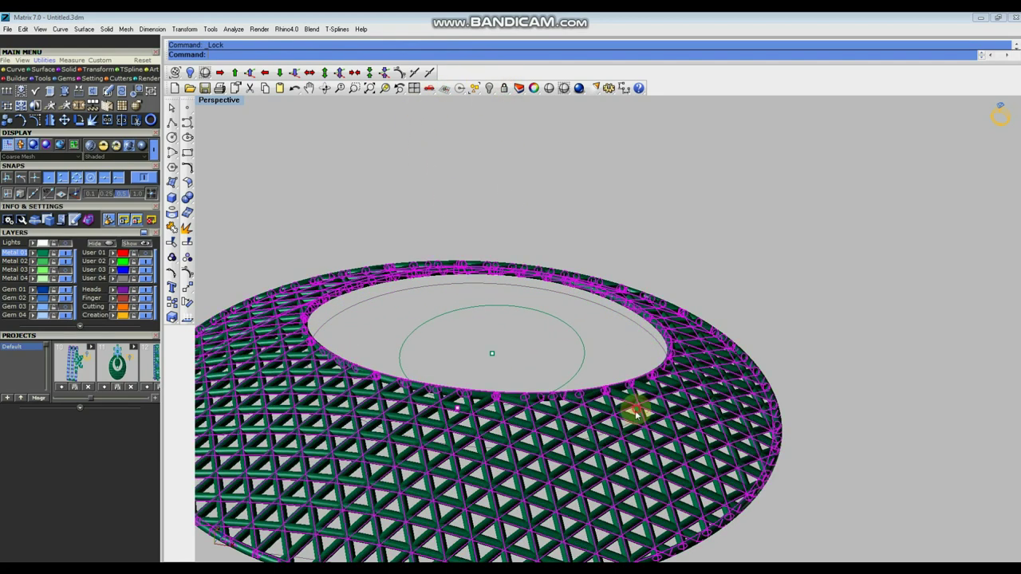
left_click(489, 88)
scroll(717, 232, "down", 5)
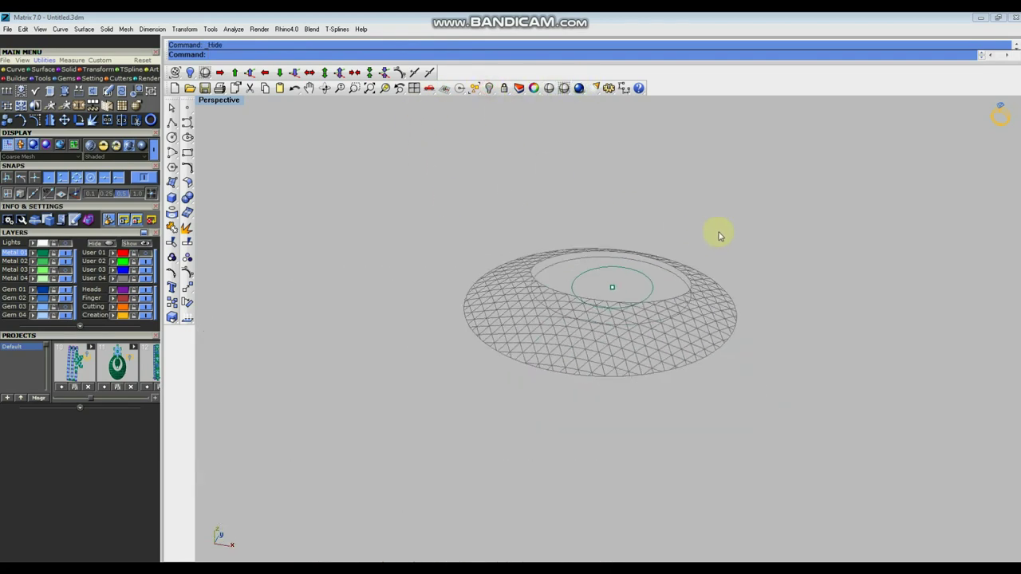
right_click_drag(519, 329, 590, 319)
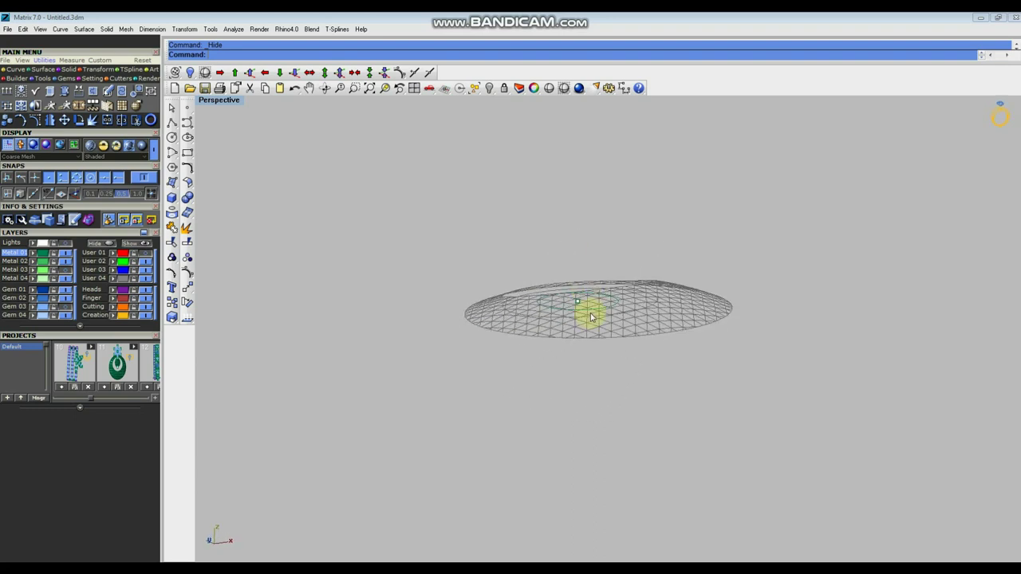
Draw a vertical line 1 mm long straight down from the top quadrant of the lattice body's outer outline.
right_click_drag(681, 355, 655, 355)
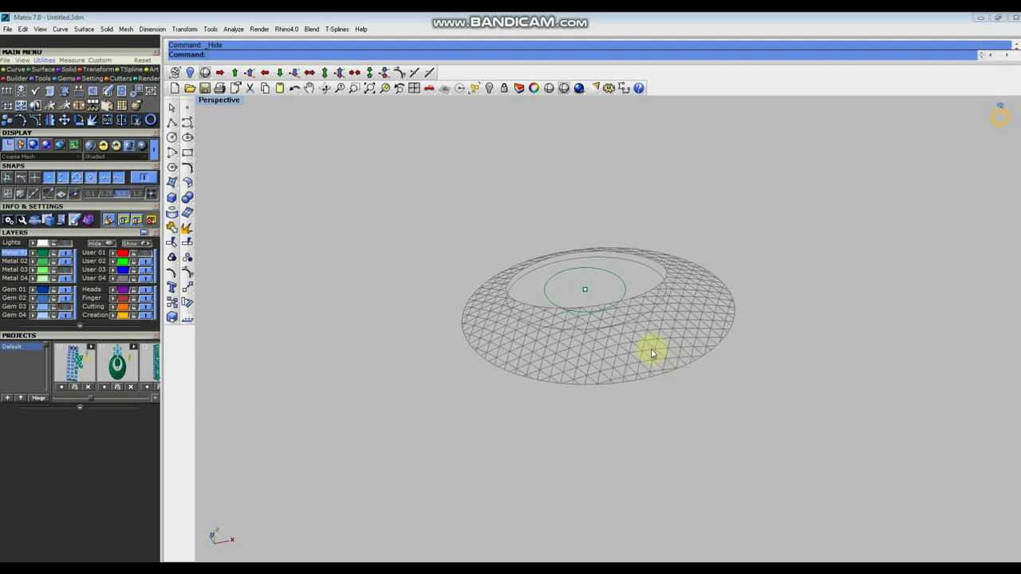
key("ctrl+F1")
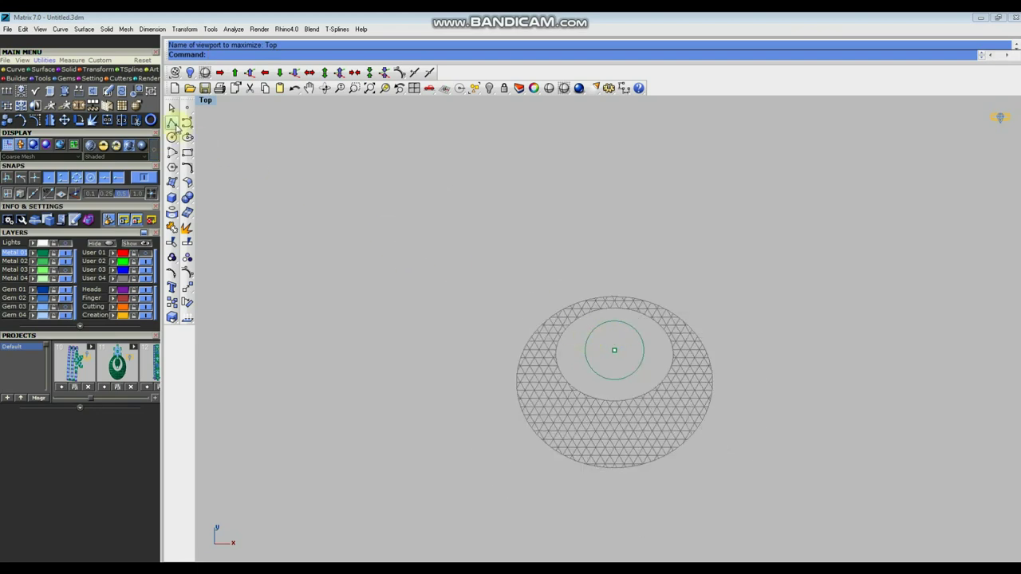
left_click(172, 124)
scroll(614, 345, "up", 5)
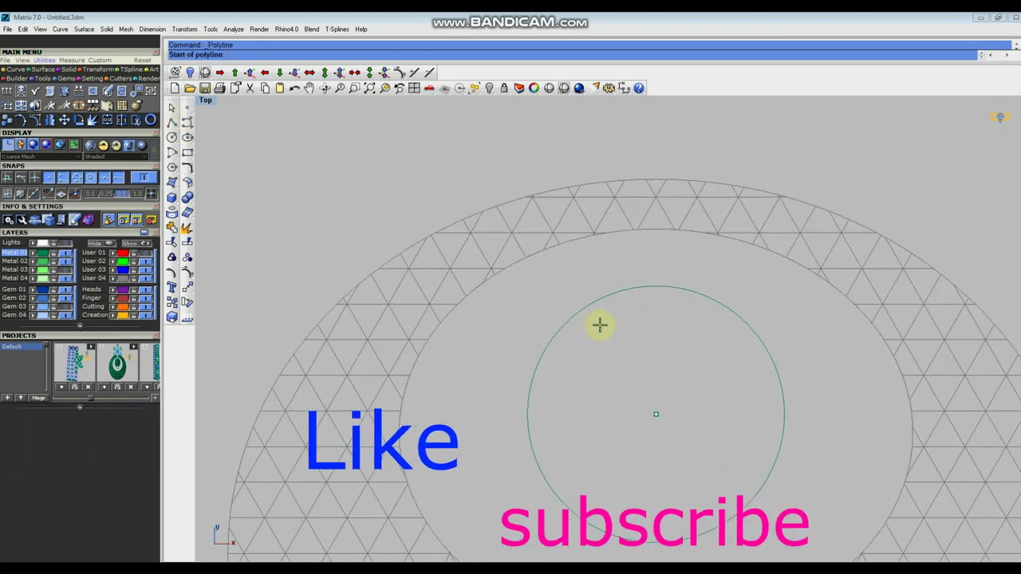
left_click(652, 185)
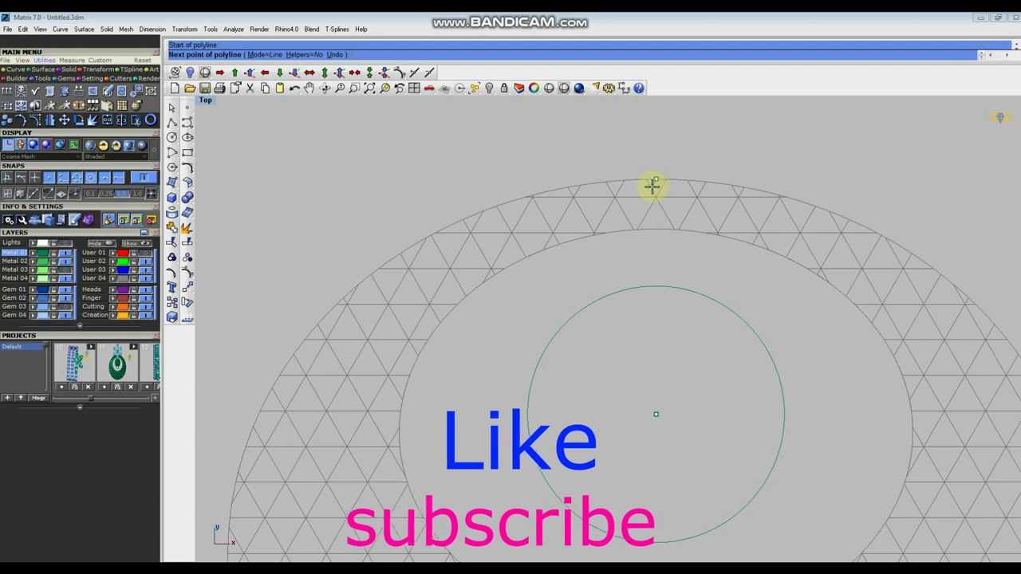
key("ctrl+F2")
type("1")
key("Return")
scroll(645, 335, "up", 5)
left_click(640, 358)
key("Return")
scroll(654, 313, "up", 3)
Pipe the short vertical line with a start and end radius of 0.4 and round caps to form a pin.
left_click(628, 285)
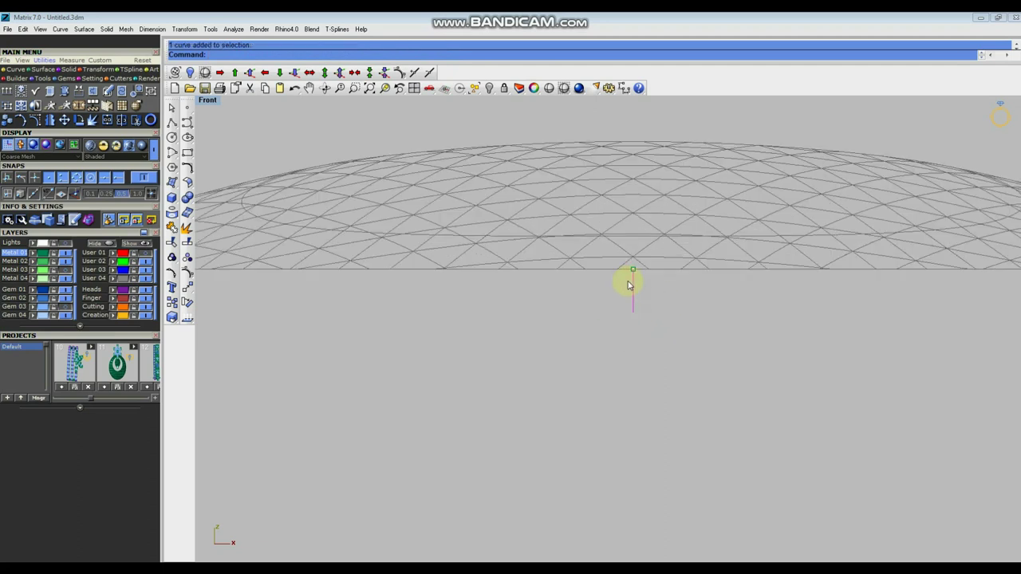
type("Pipe")
key("Return")
type(".4")
key("Return")
key("Return")
key("Return")
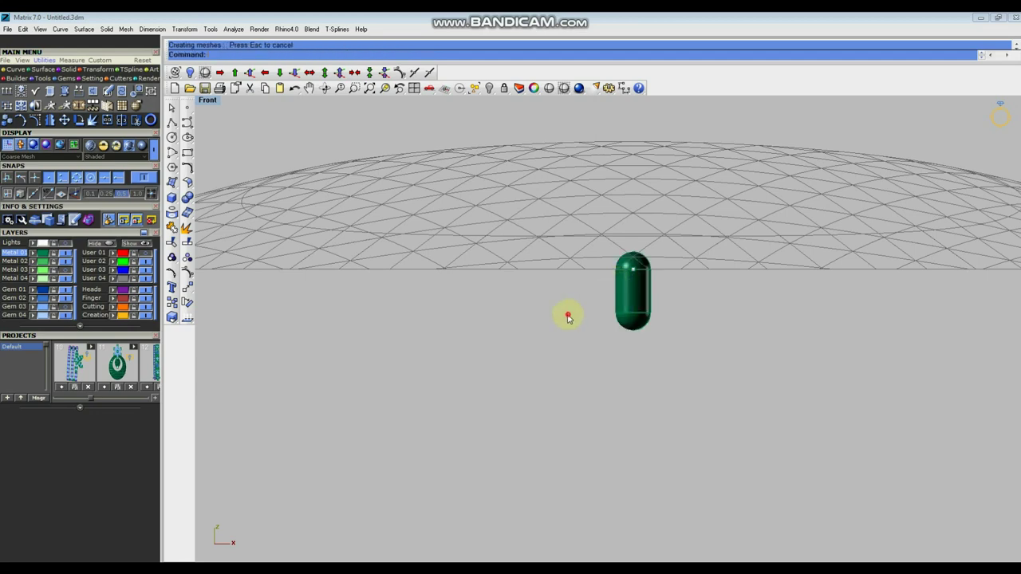
Unlock the lattice curves and ungroup them.
scroll(690, 314, "down", 3)
key("ctrl+F4")
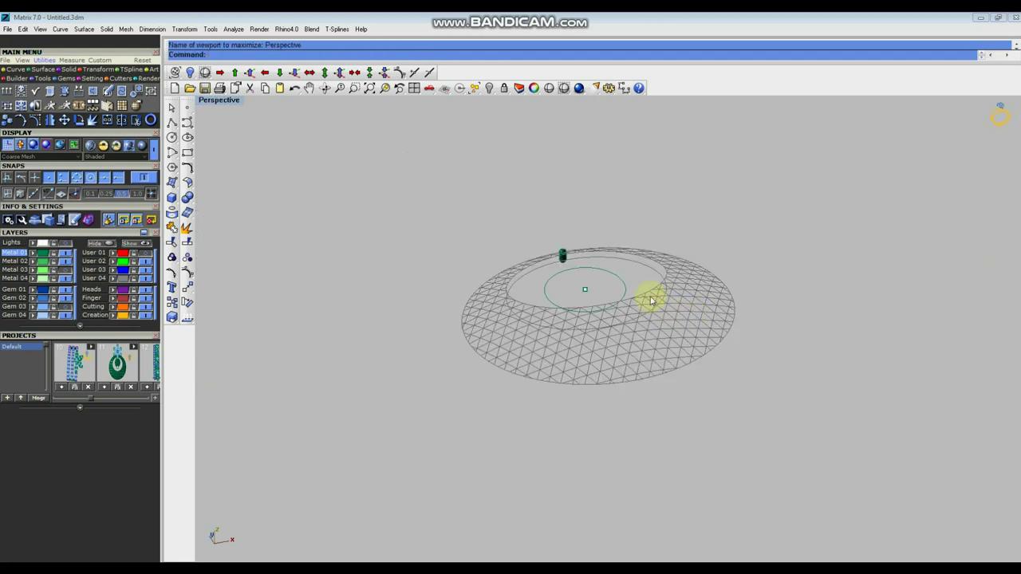
right_click_drag(562, 256, 445, 365)
scroll(446, 364, "up", 3)
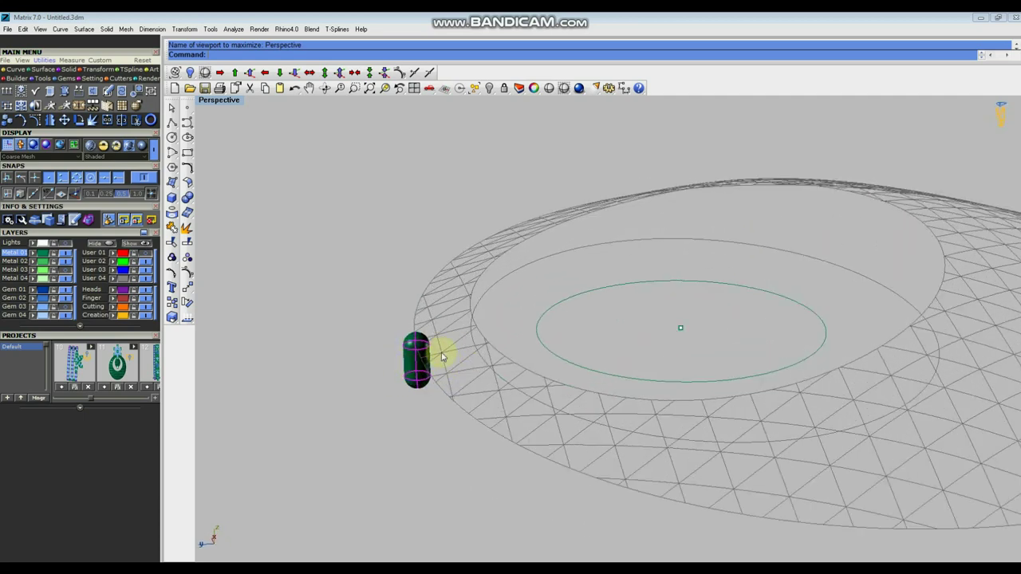
scroll(560, 331, "down", 2)
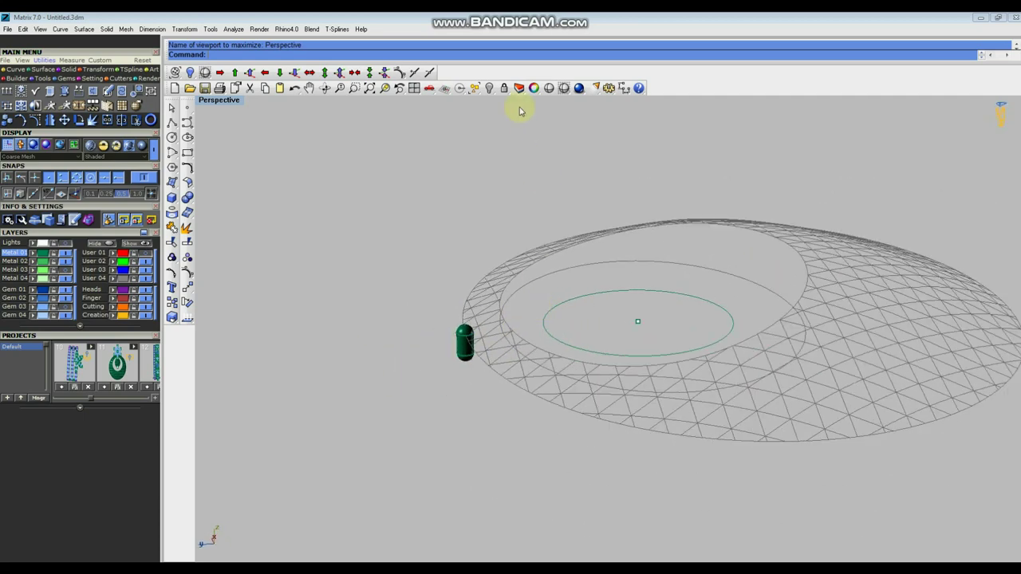
left_click(503, 88)
left_click(504, 386)
scroll(735, 310, "down", 2)
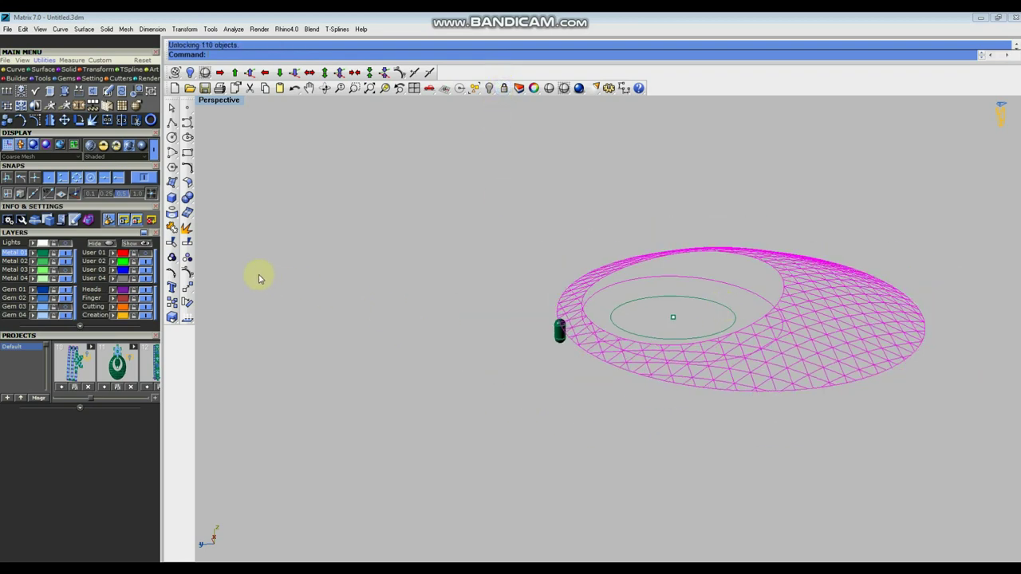
left_click(524, 354)
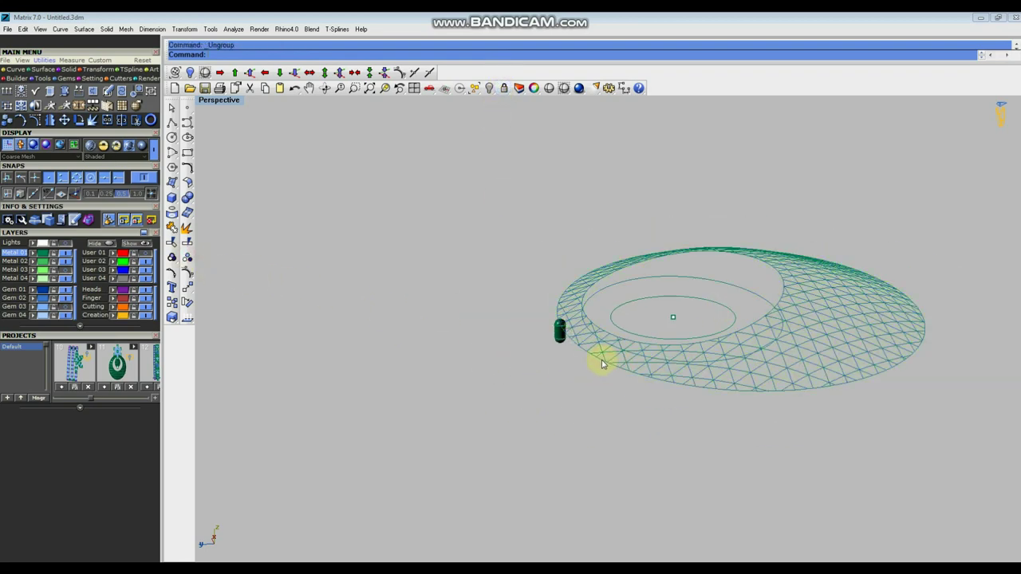
Copy the lattice body's outer outline curve 1 mm straight down in the Front view.
scroll(582, 356, "up", 2)
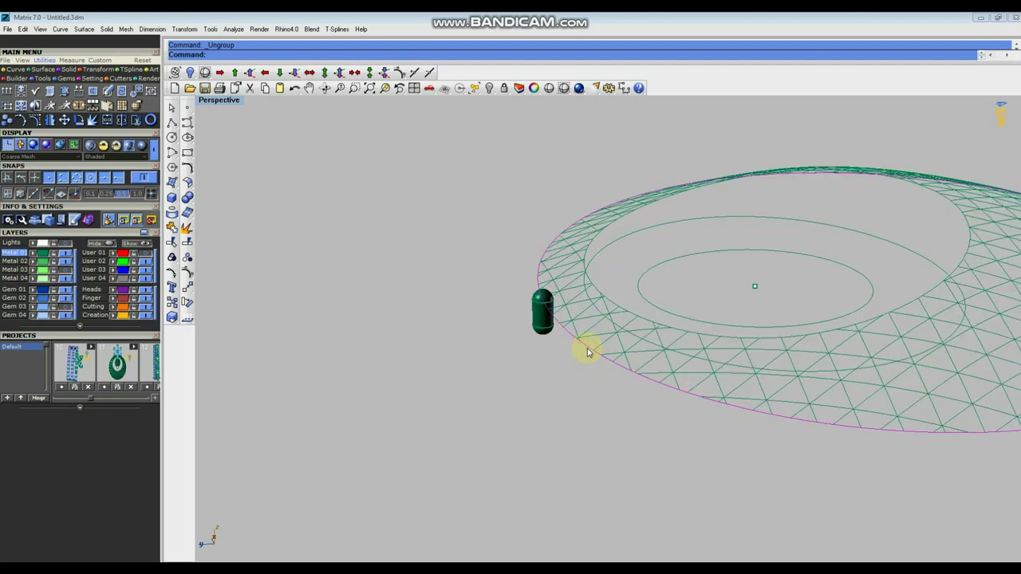
scroll(587, 348, "down", 4)
right_click_drag(745, 298, 705, 297)
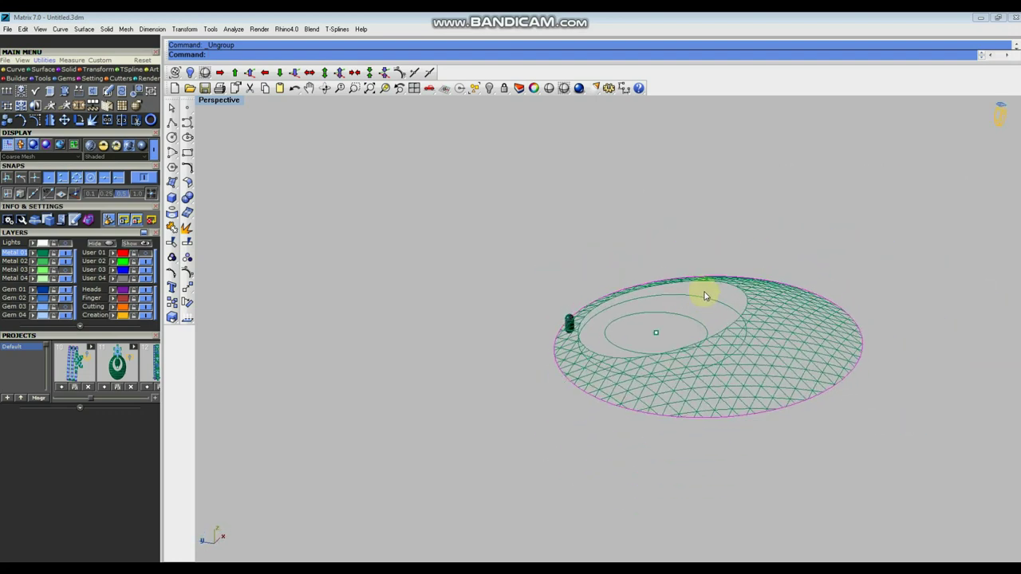
key("ctrl+F2")
left_click(171, 302)
left_click(413, 358)
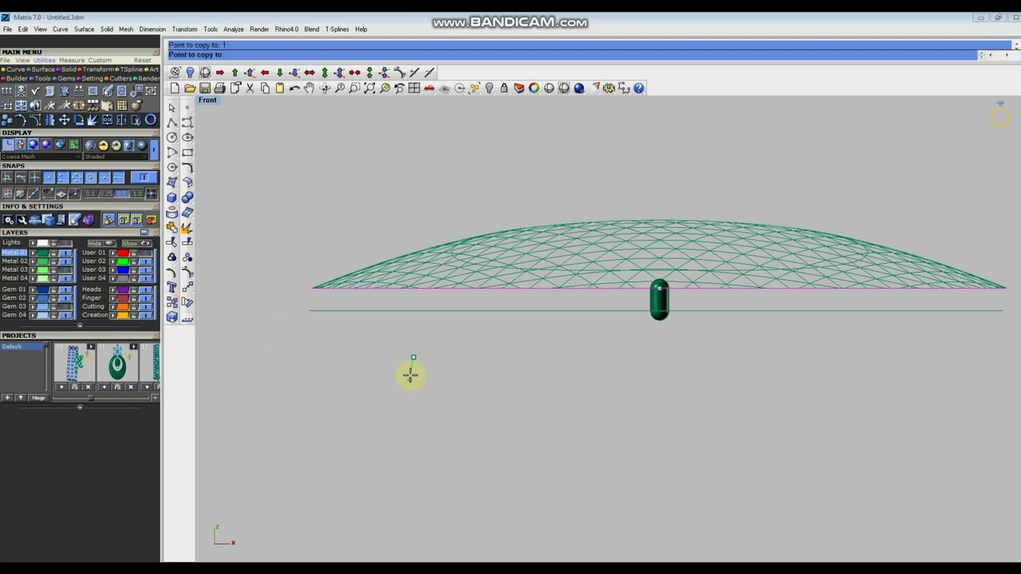
left_click(410, 375)
right_click(410, 374)
Pipe the copied outline curve below the lattice with a radius of 0.4 to form a base ring.
scroll(500, 382, "down", 4)
scroll(470, 332, "up", 6)
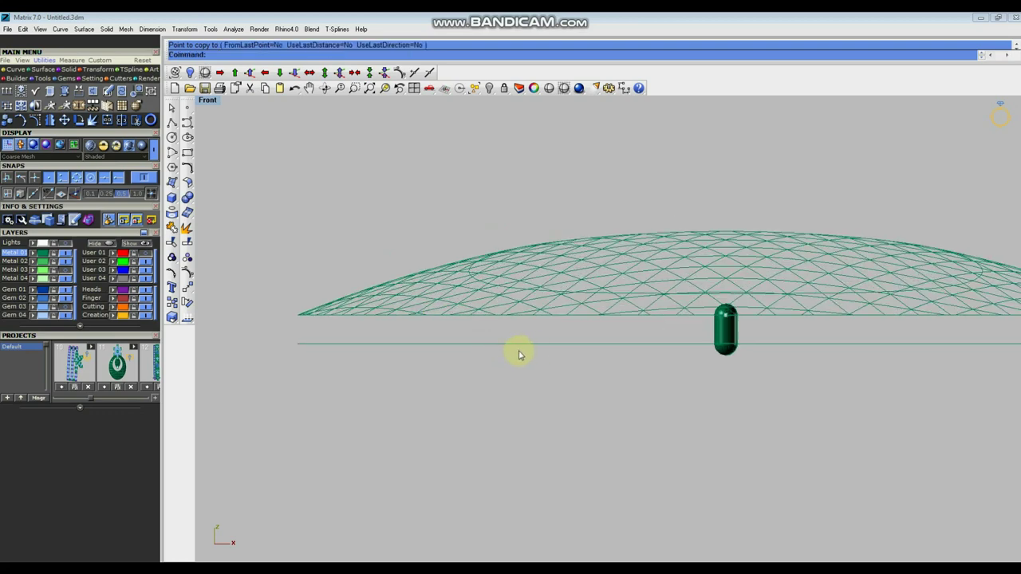
right_click_drag(519, 356, 479, 352)
scroll(658, 355, "down", 2)
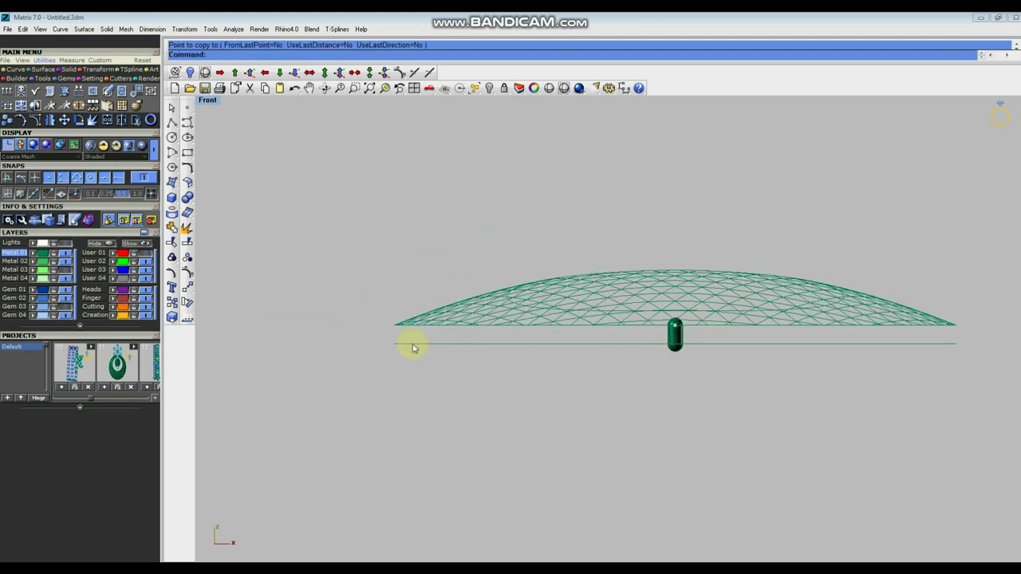
scroll(411, 349, "up", 2)
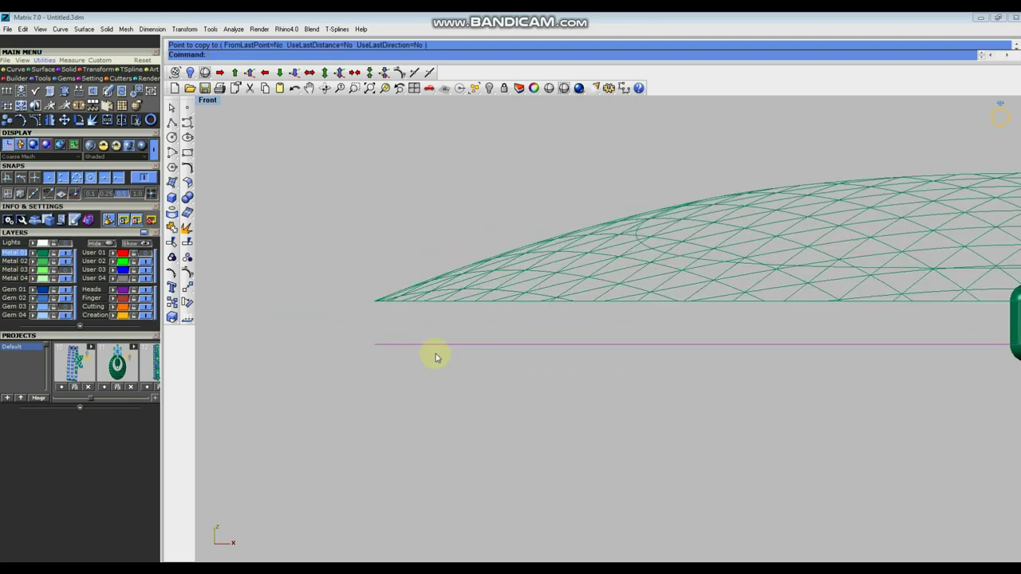
type("Pipe")
key("Return")
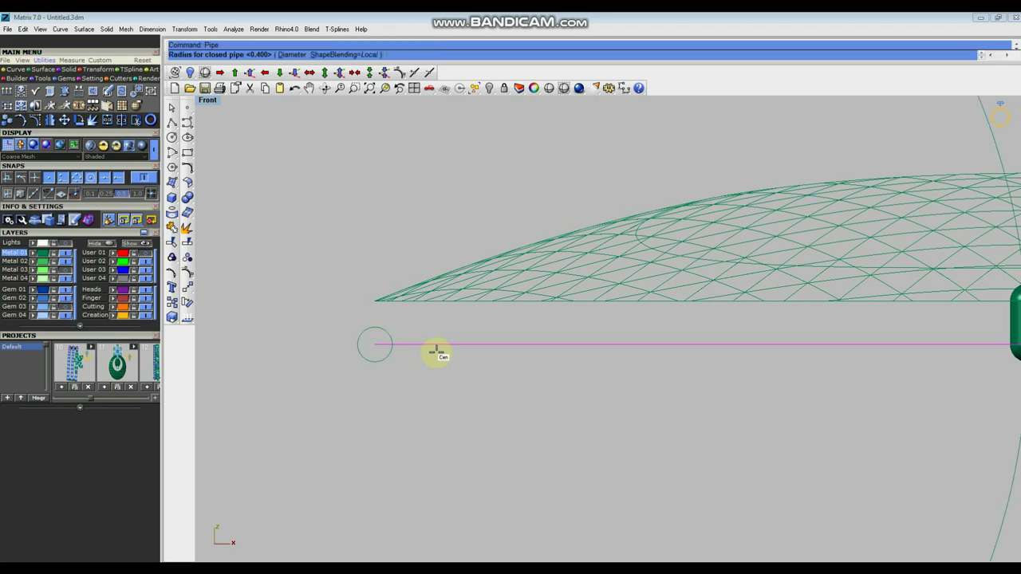
type(".4")
key("Return")
key("Return")
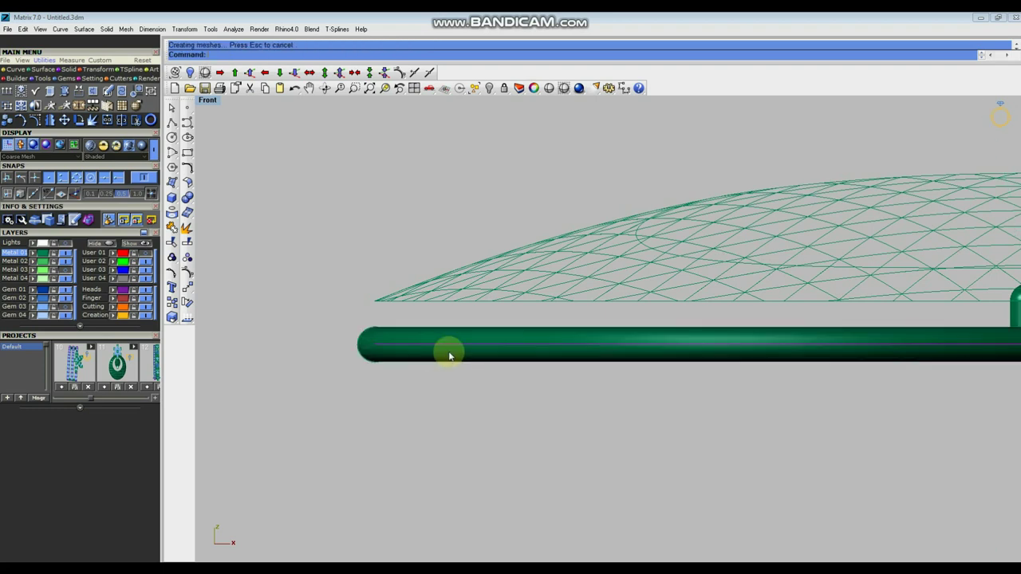
Move the base ring pipe 0.4 mm straight down in the Front view.
scroll(342, 284, "down", 2)
left_click(416, 400)
left_click(358, 327)
left_click(187, 288)
left_click(401, 395)
type(".4")
key("Return")
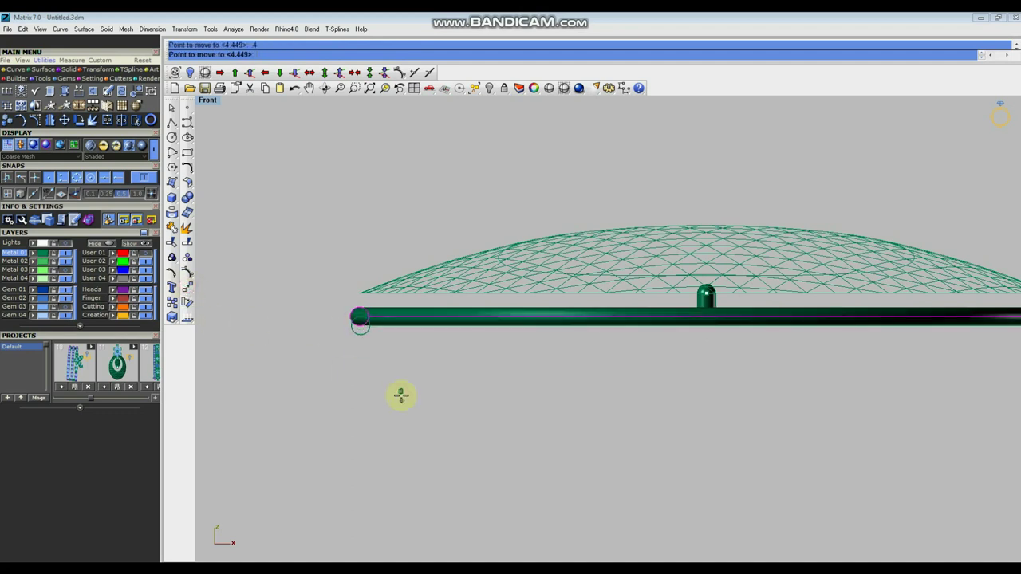
left_click(401, 395)
left_click(411, 396)
scroll(545, 374, "down", 5)
Array the pin along the lattice body's outer outline curve by number of items with Freeform orientation.
key("ctrl+F4")
right_click_drag(703, 362, 758, 342)
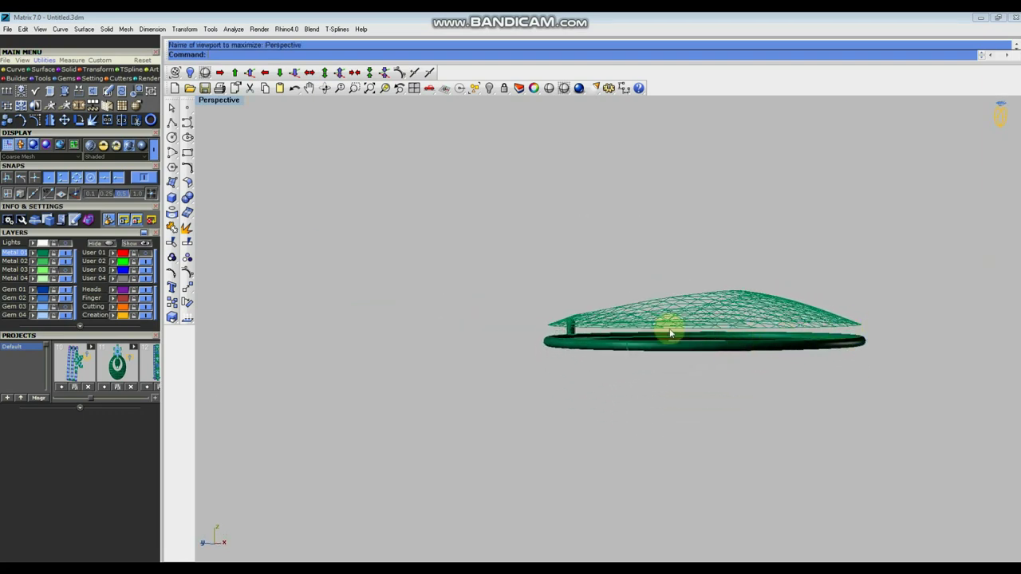
scroll(758, 360, "up", 5)
right_click_drag(710, 363, 643, 330)
right_click_drag(584, 346, 629, 346)
scroll(554, 323, "up", 3)
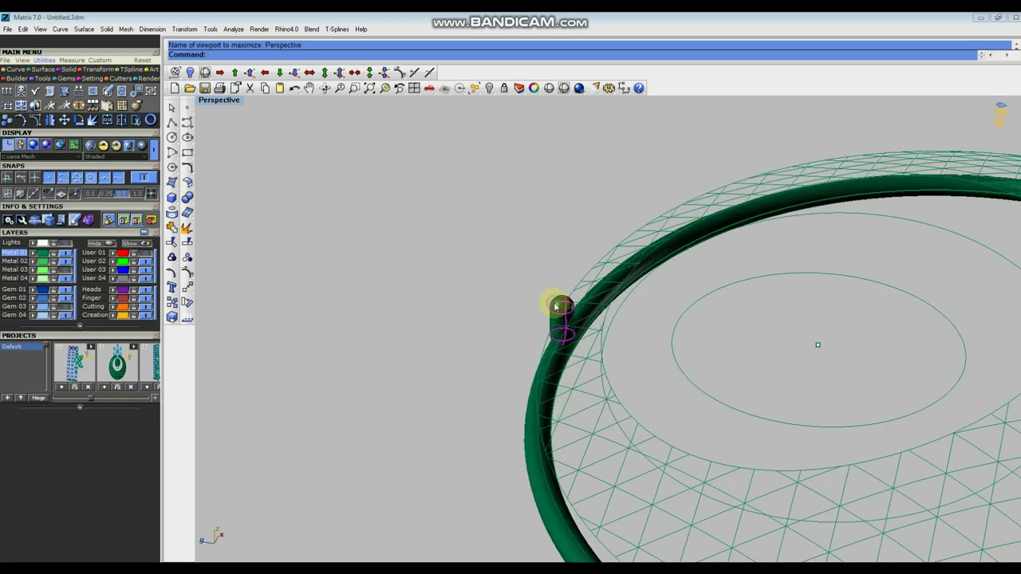
scroll(556, 307, "down", 3)
right_click_drag(706, 319, 492, 353)
scroll(542, 327, "up", 3)
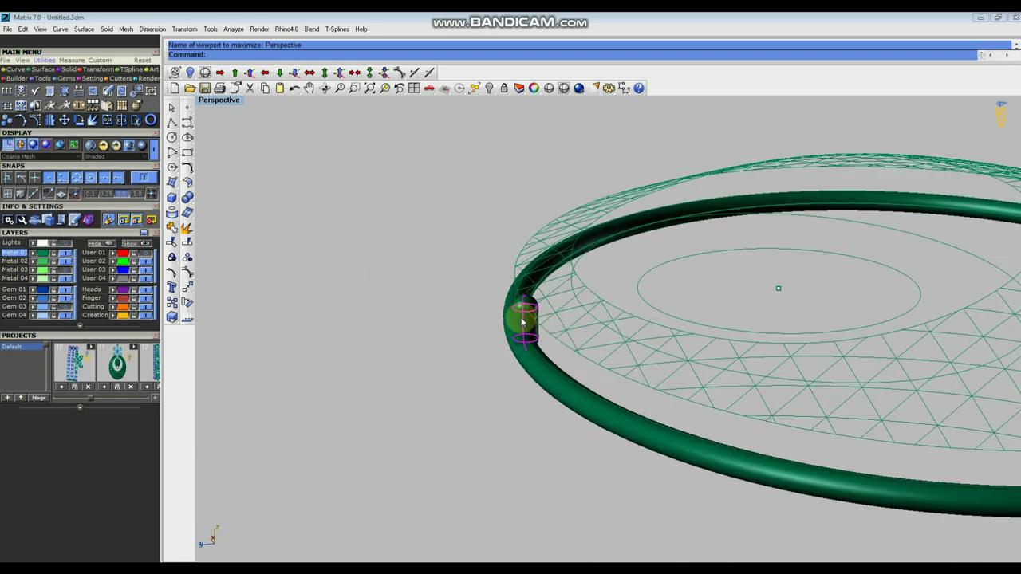
scroll(514, 319, "down", 1)
mouse_move(104, 210)
left_mouse_down()
mouse_move(107, 271)
mouse_move(103, 214)
left_mouse_up()
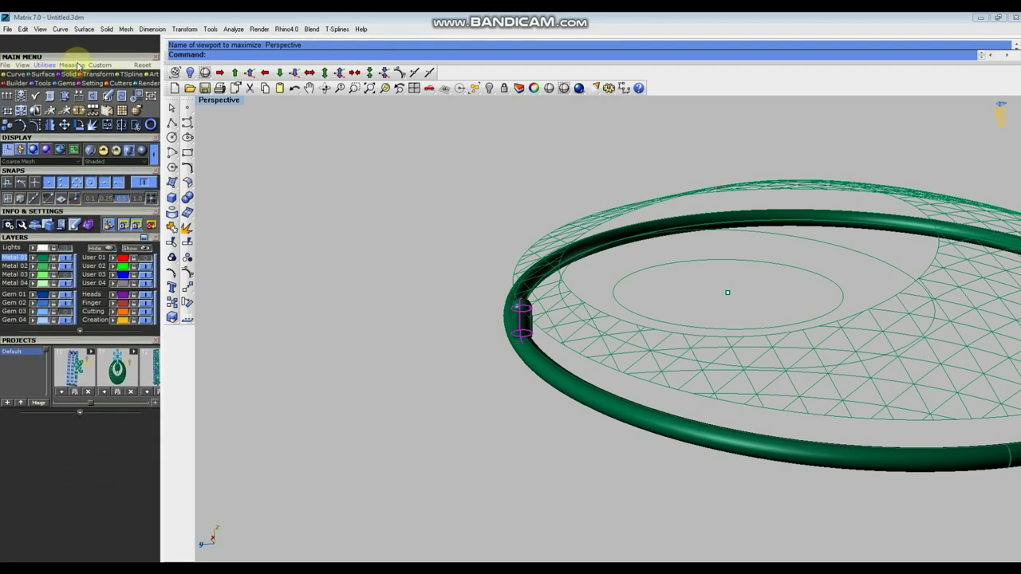
left_click(97, 74)
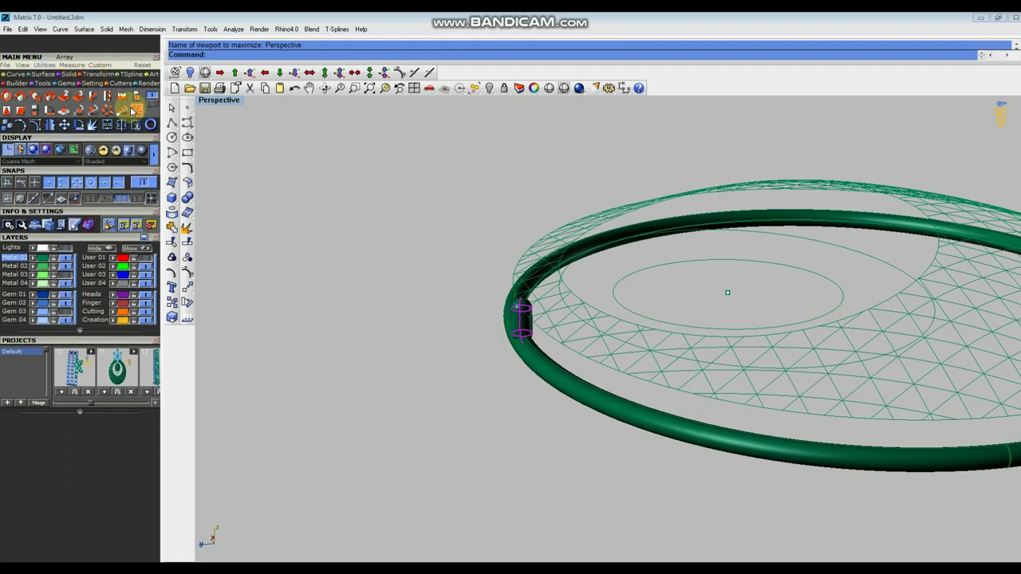
left_click(121, 110)
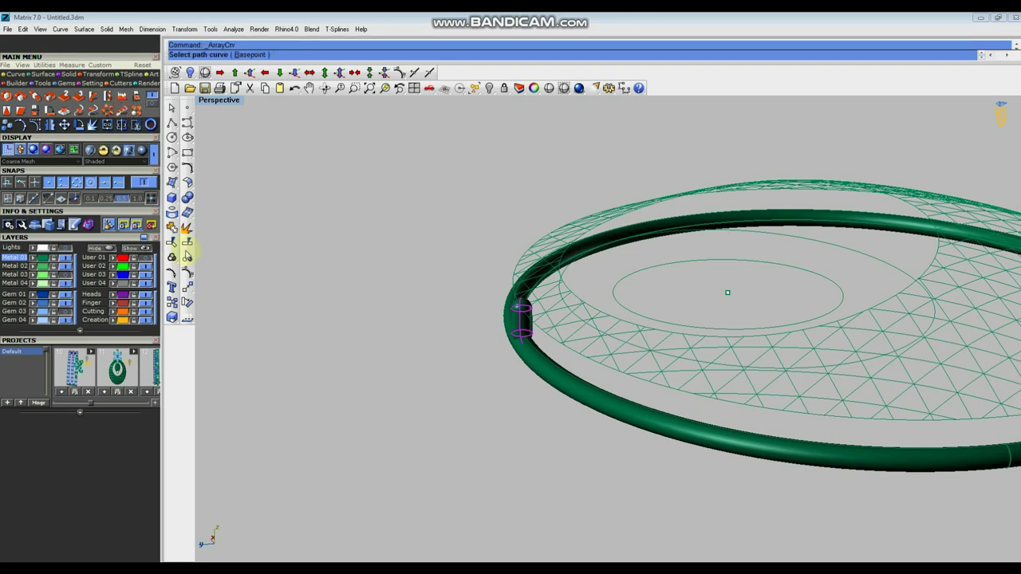
left_click(609, 371)
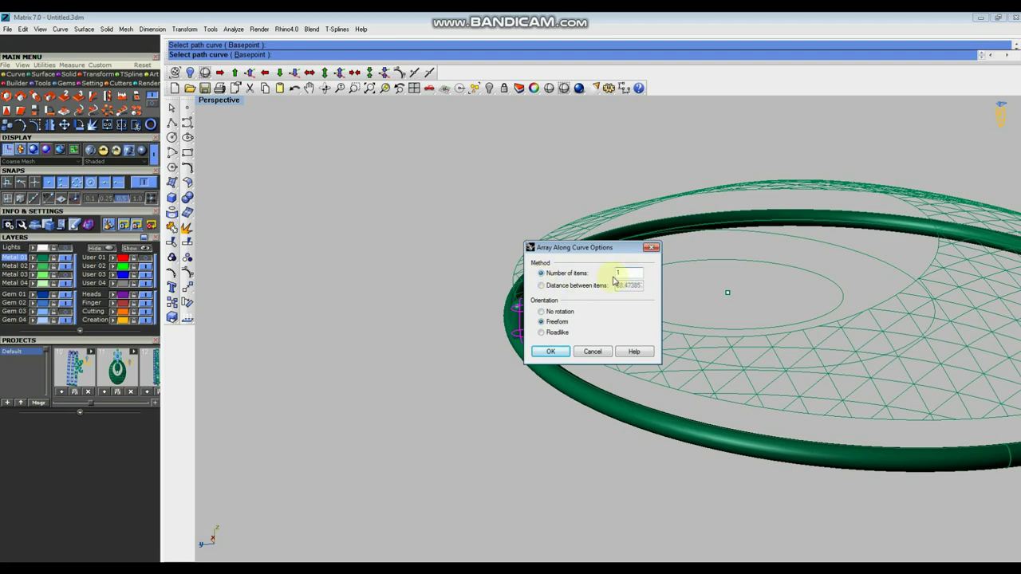
left_click(545, 351)
Group the base ring with all its pins and assign them to the Metal 02 layer.
scroll(601, 330, "down", 6)
right_click_drag(859, 349, 813, 319)
key("ctrl+F2")
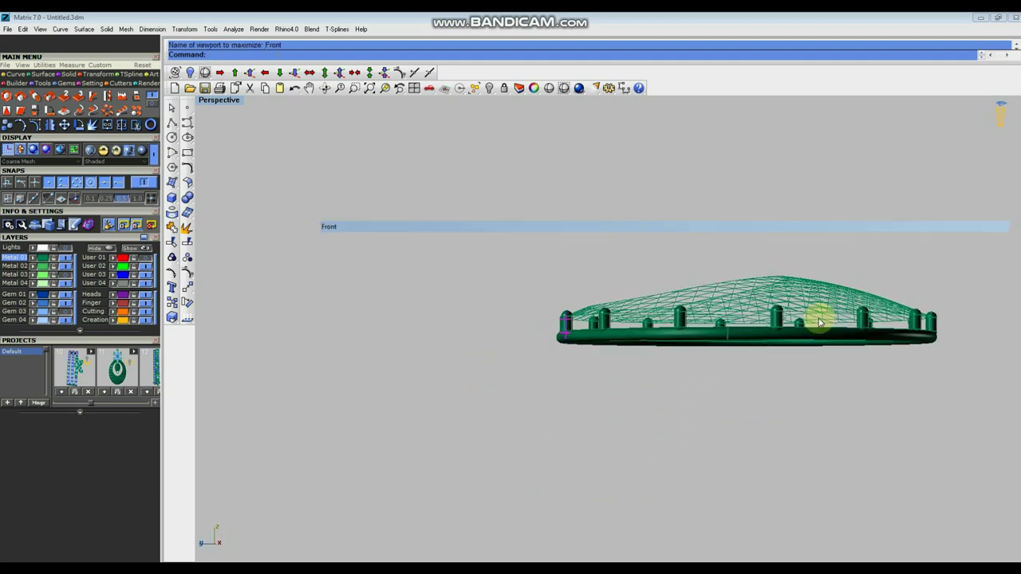
left_click_drag(877, 353, 759, 366)
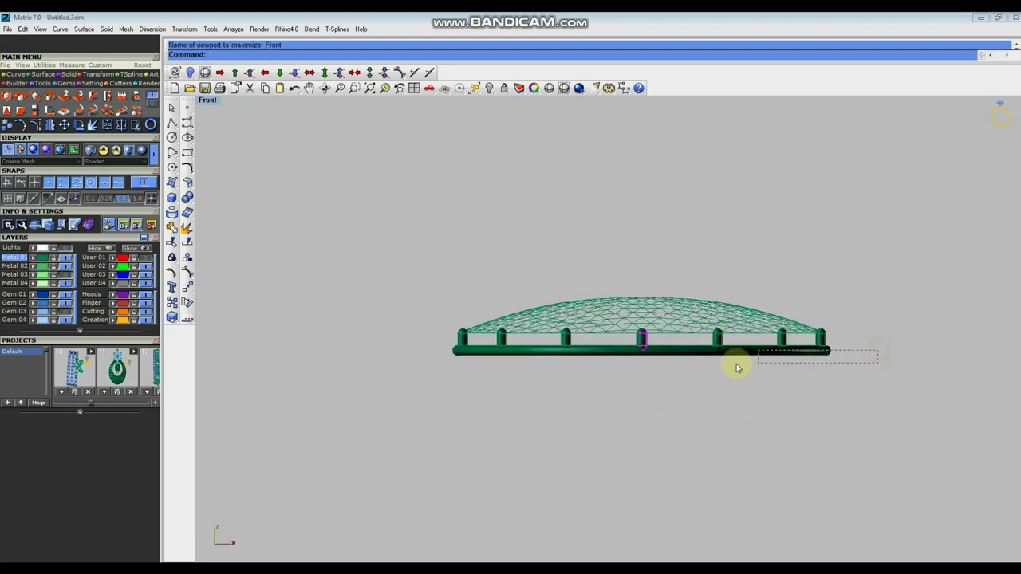
left_click_drag(403, 355, 390, 343)
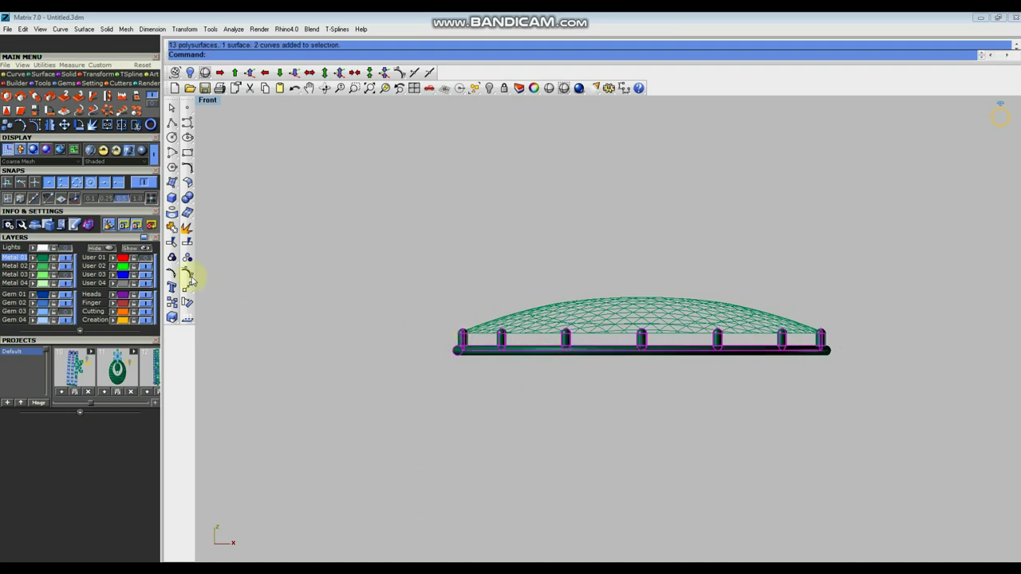
left_click(171, 257)
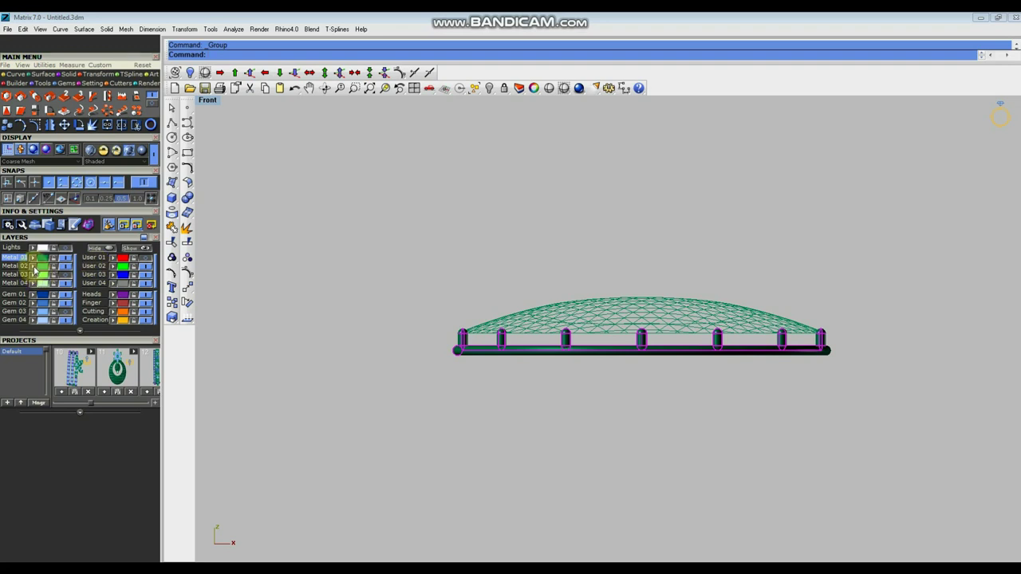
left_click(369, 271)
Select all curves in the Perspective view and group them.
right_click_drag(709, 305, 627, 351)
key("ctrl+F4")
scroll(704, 300, "down", 3)
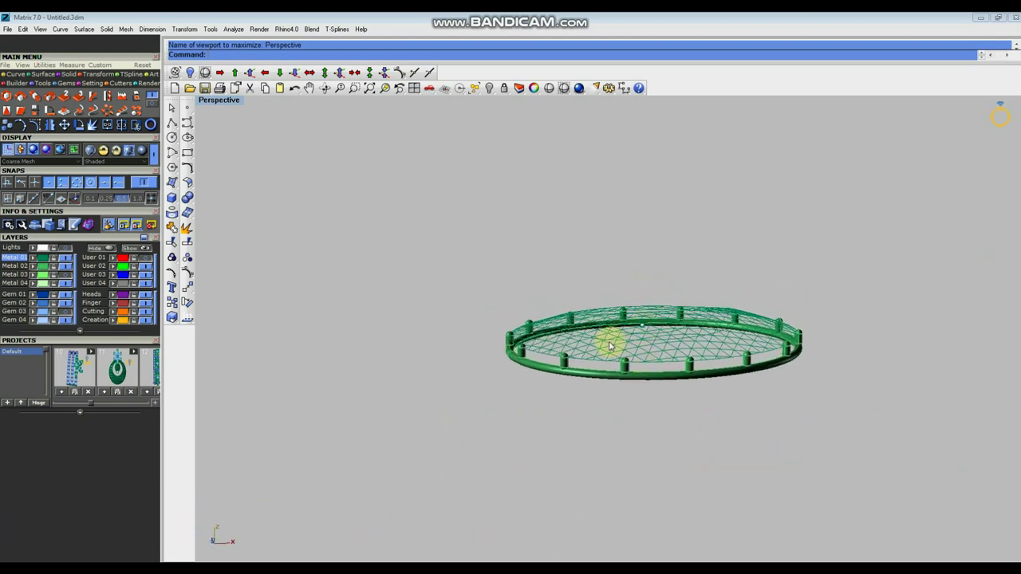
left_click(475, 87)
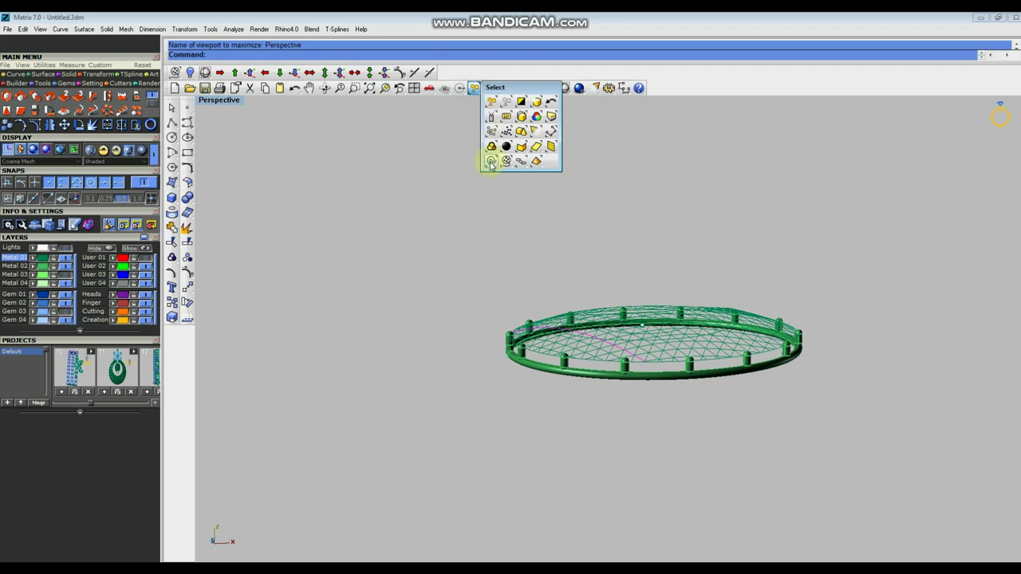
left_click(490, 163)
right_click_drag(650, 251, 680, 367)
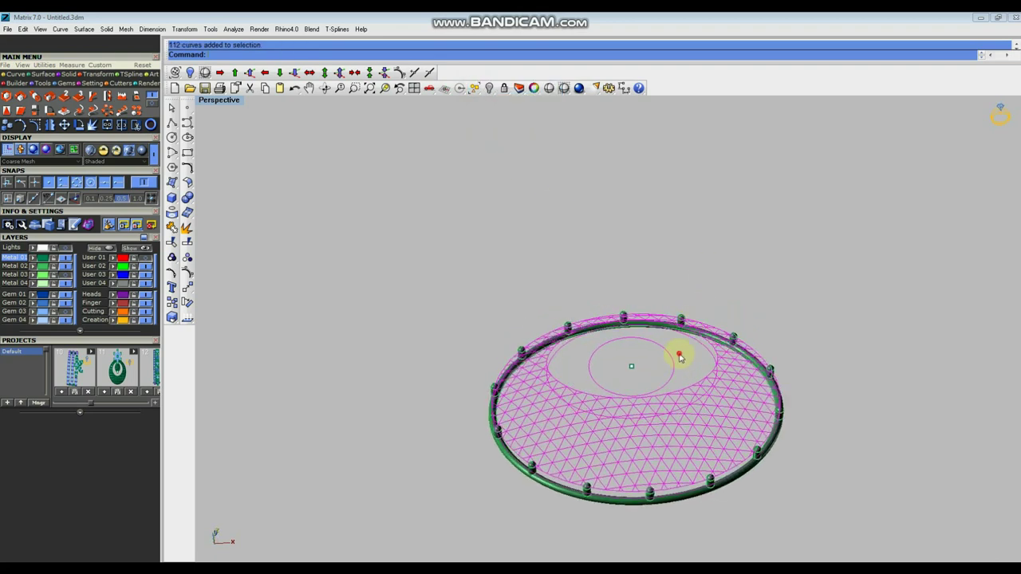
left_click(173, 257)
left_click(439, 265)
right_click_drag(557, 380, 618, 301)
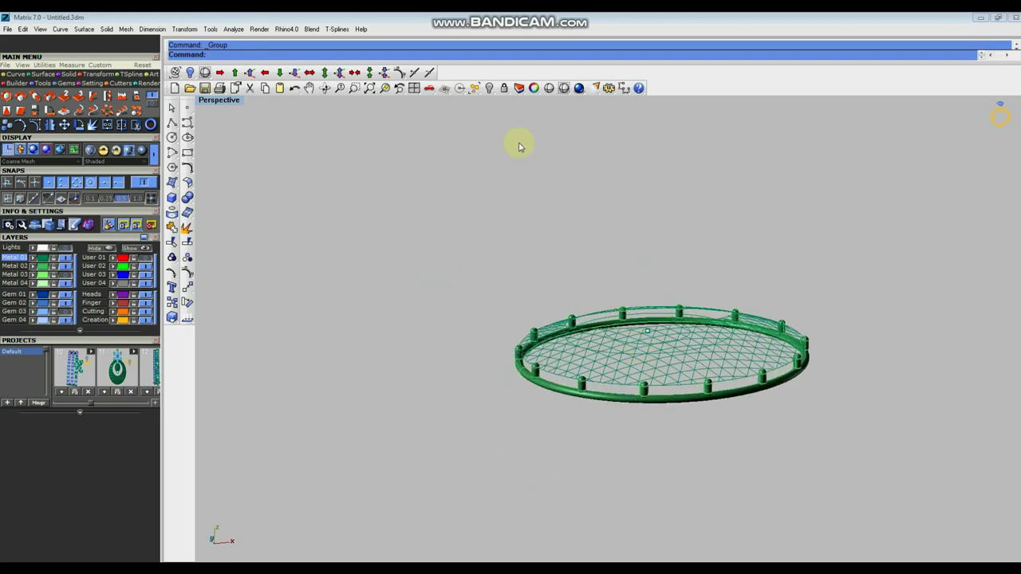
Show all hidden objects and hide the solid dome surface, leaving the piped lattice exposed.
left_click(490, 88)
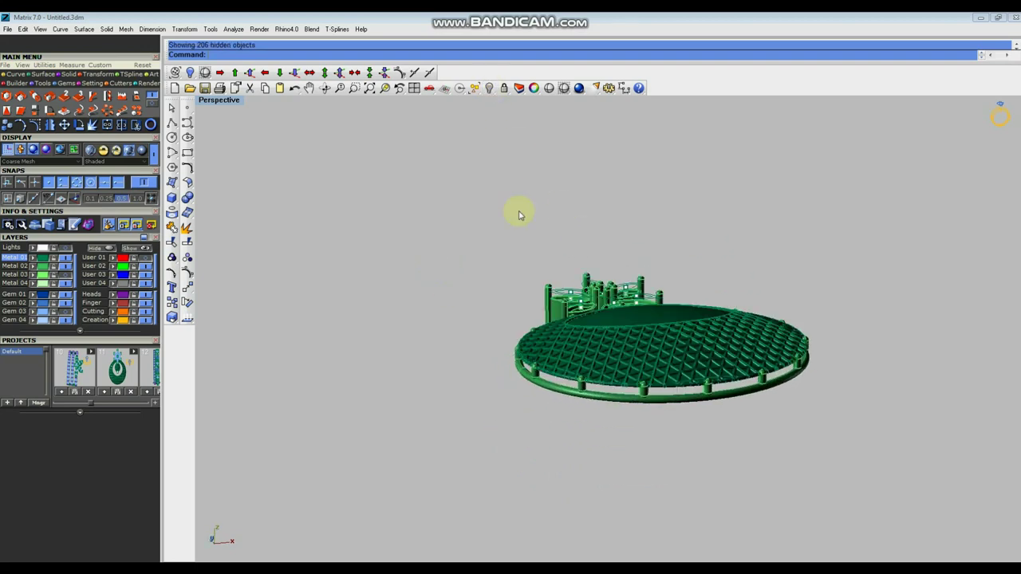
left_click(625, 319)
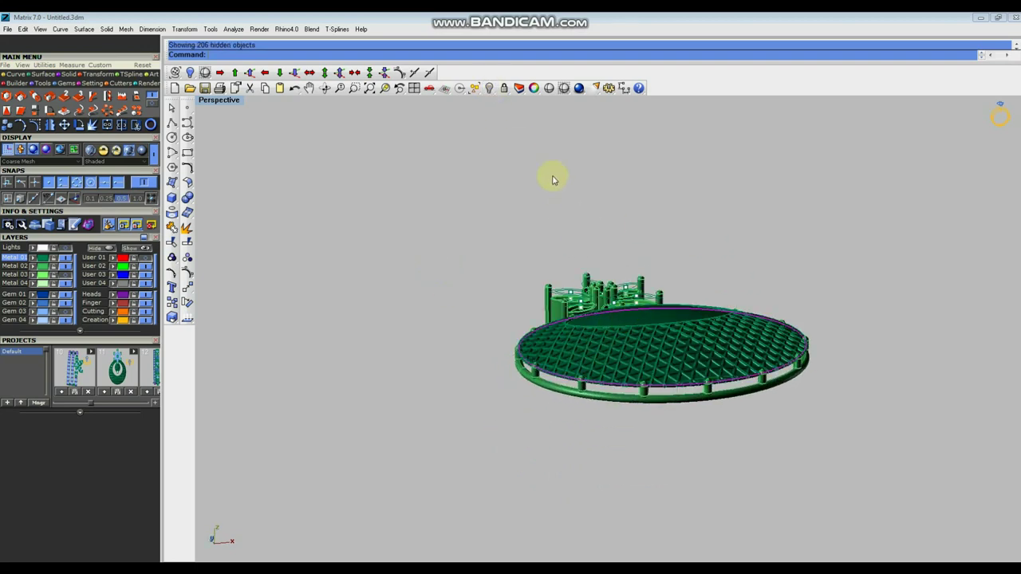
left_click(489, 89)
right_click_drag(529, 226, 683, 332)
scroll(461, 368, "up", 3)
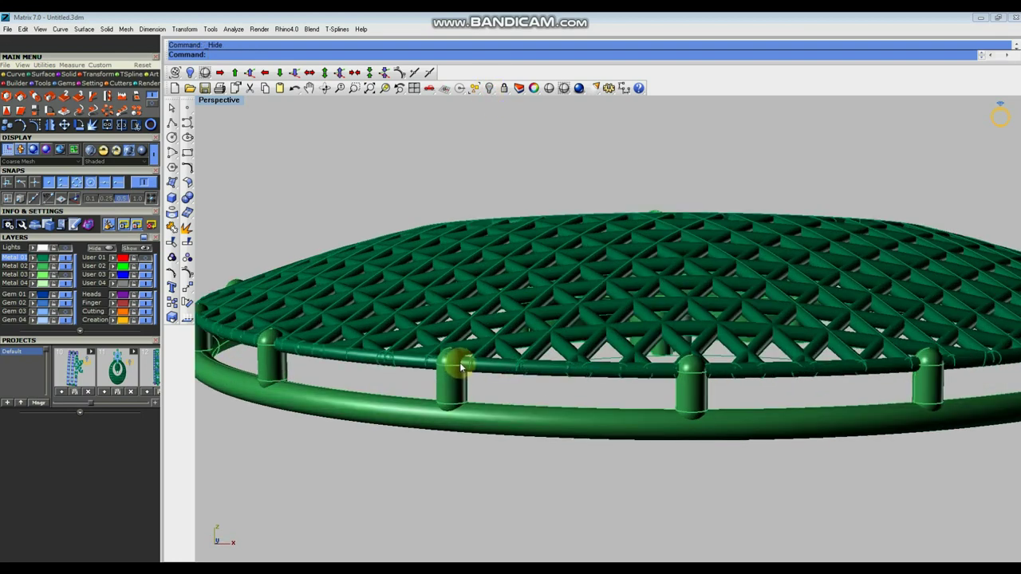
scroll(565, 360, "down", 4)
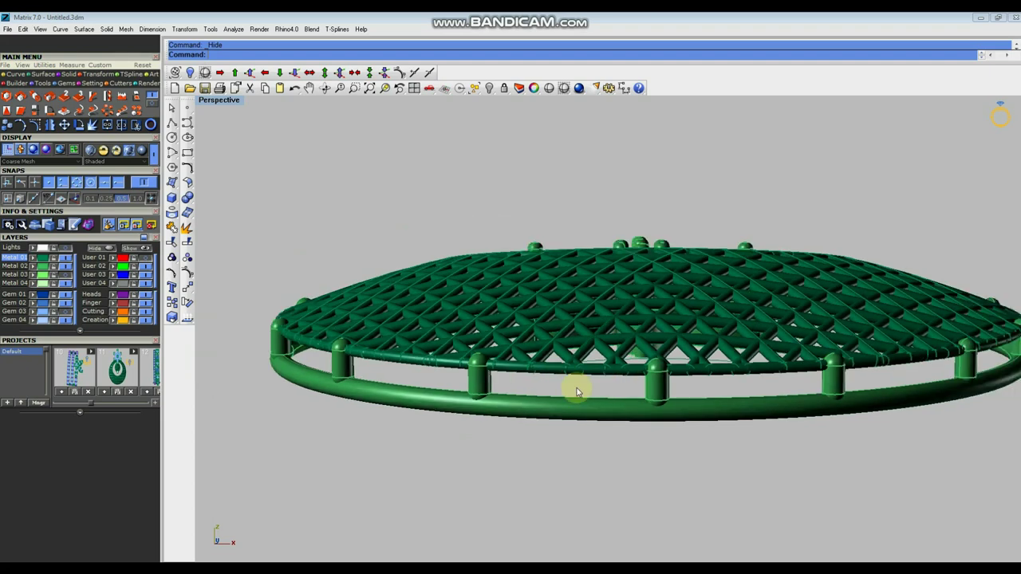
Move the base ring and pin group straight down in increments of 0.1 mm.
left_click(603, 319)
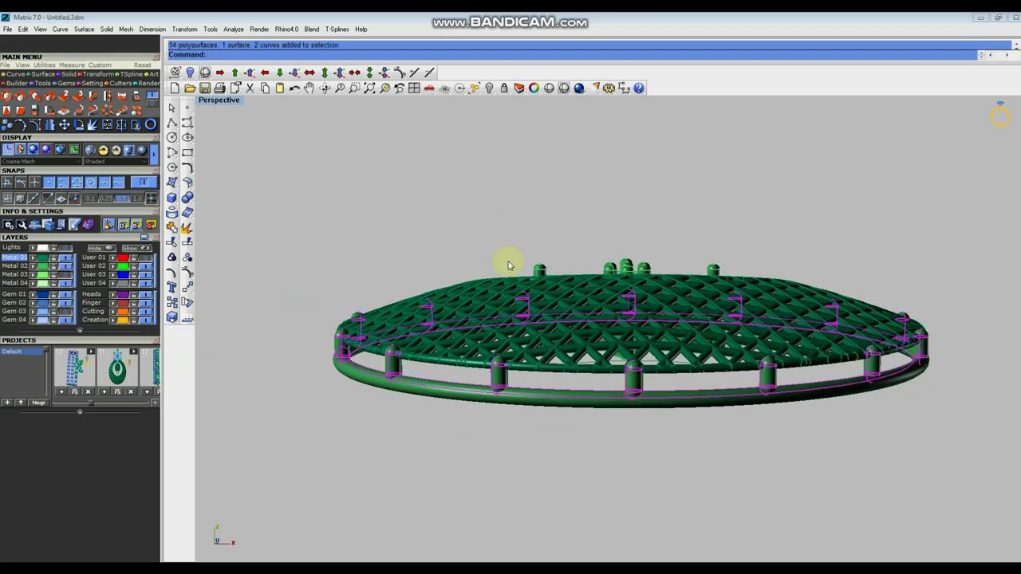
left_click(294, 73)
right_click(315, 167)
right_click(316, 167)
right_click(316, 169)
left_click(316, 170)
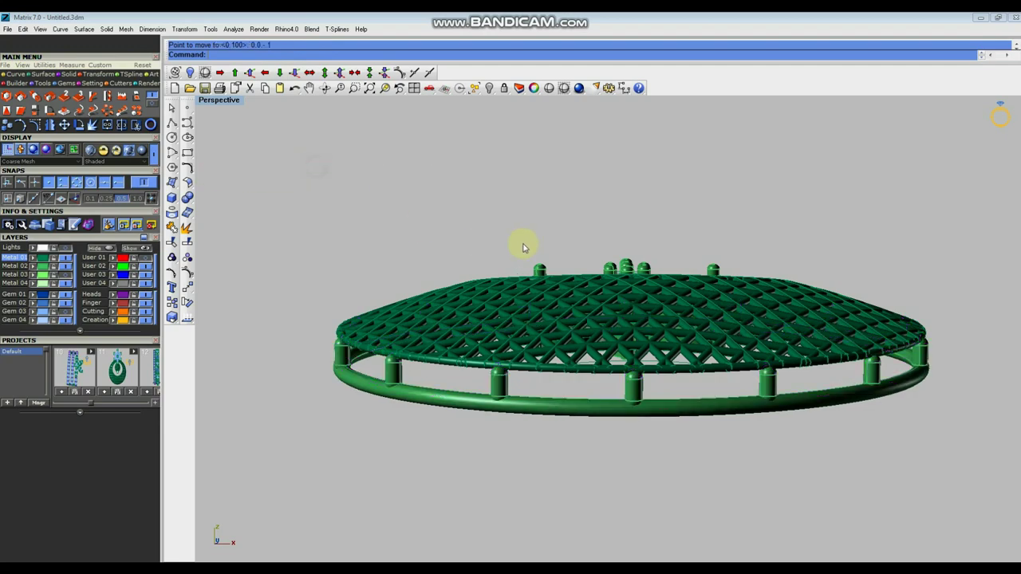
Ungroup the piped lattice and delete the thin pipe along its outer rim.
right_click_drag(478, 227, 502, 423)
left_click(505, 428)
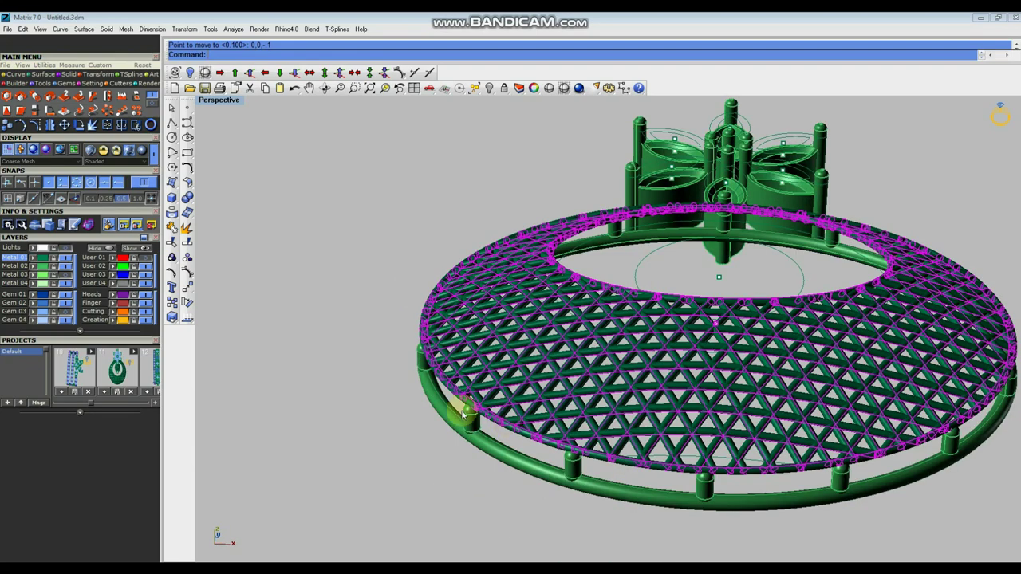
left_click(186, 257)
scroll(513, 423, "up", 4)
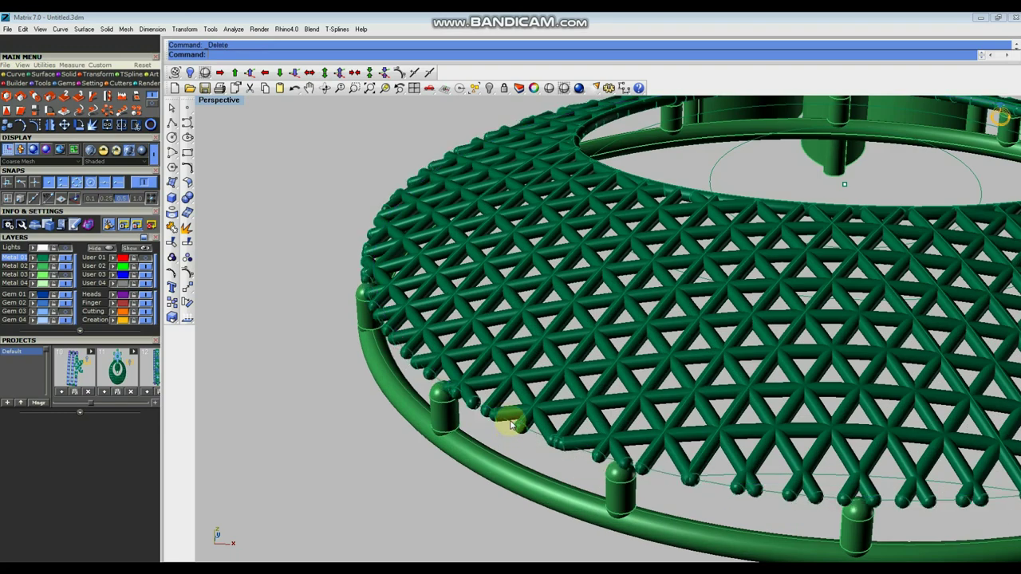
Ungroup the lattice curves so the outer outline curve can be selected separately.
left_click(512, 426)
left_click(257, 310)
scroll(529, 433, "up", 3)
left_click(537, 435)
scroll(538, 435, "down", 4)
left_click(187, 258)
left_click(276, 326)
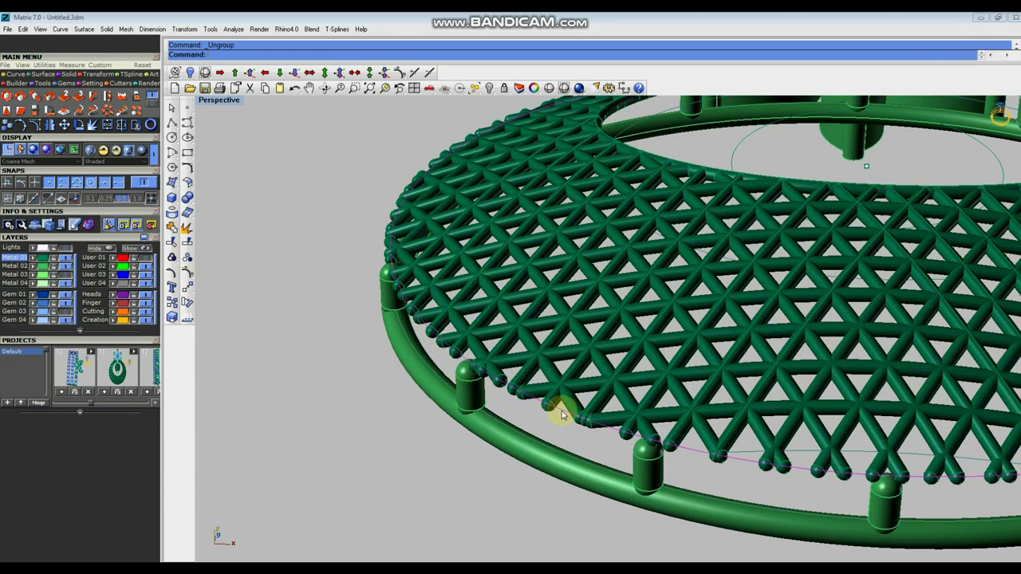
Pipe the lattice's outer outline curve with a radius of 0.4 mm.
type("e")
key("Return")
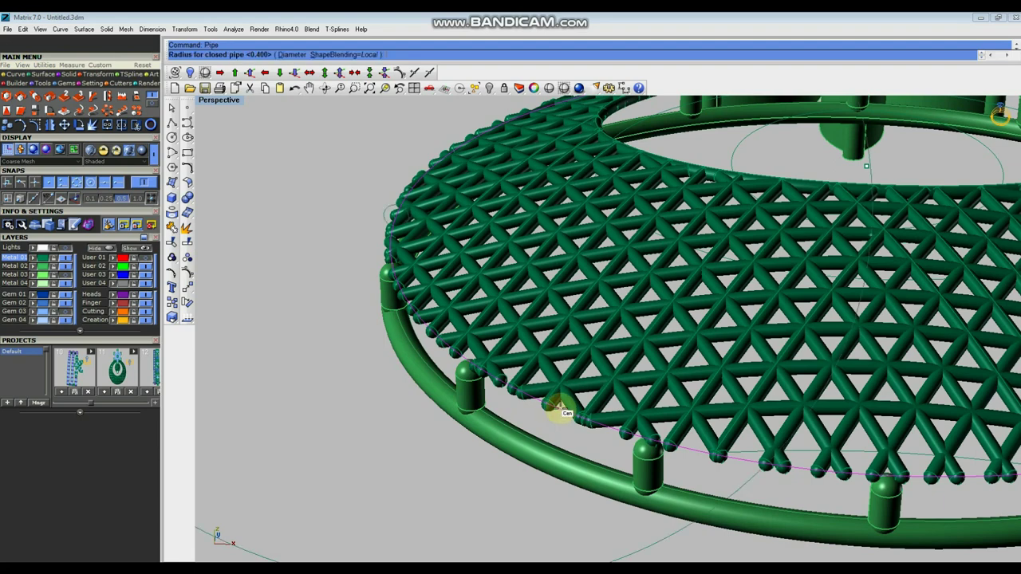
key("Return")
key("Return")
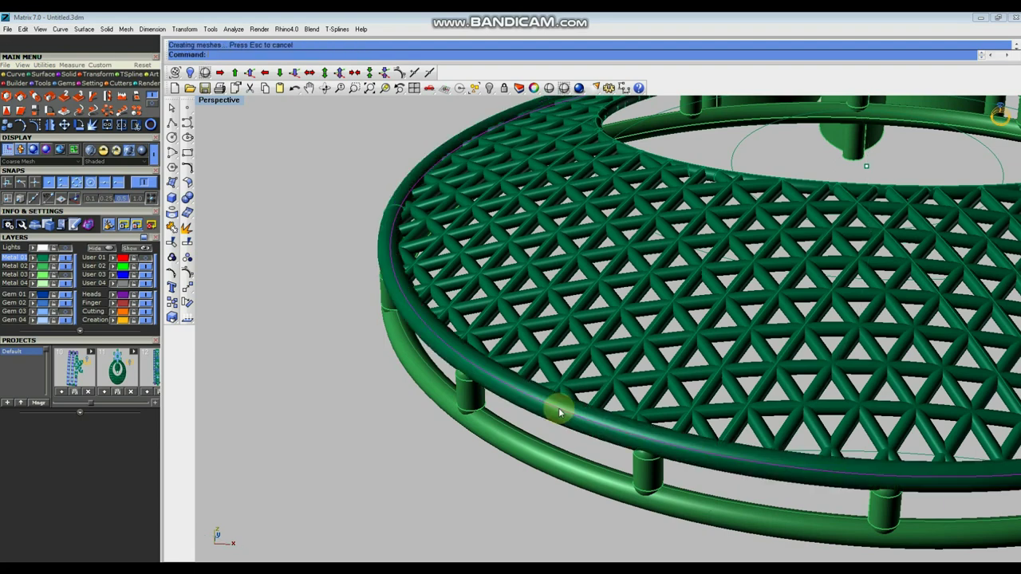
left_click(309, 284)
Select all curves along with the circle and center point in the lattice opening, and group them.
scroll(557, 313, "down", 6)
right_click_drag(603, 332, 485, 312)
scroll(496, 322, "up", 2)
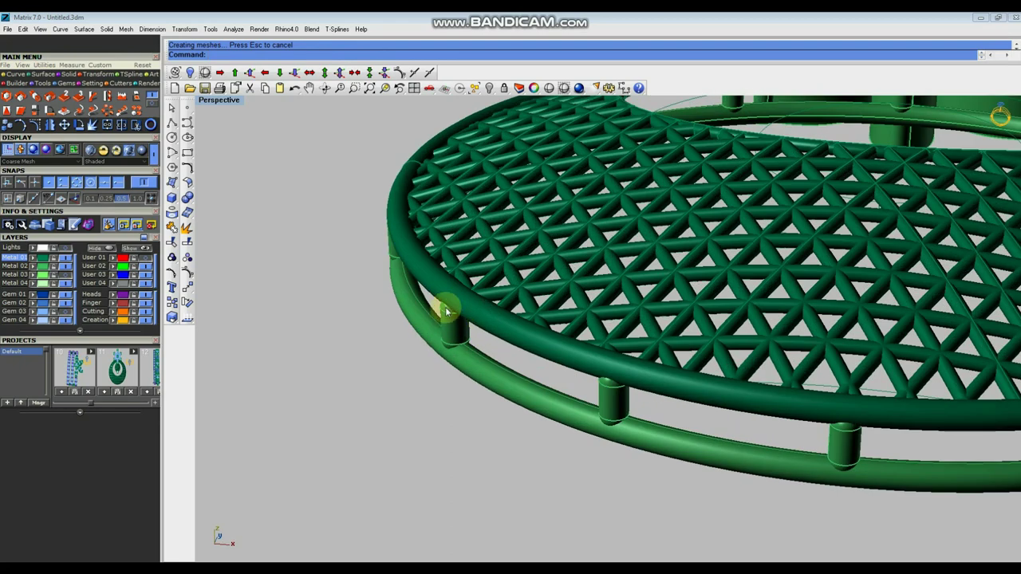
scroll(453, 295, "down", 5)
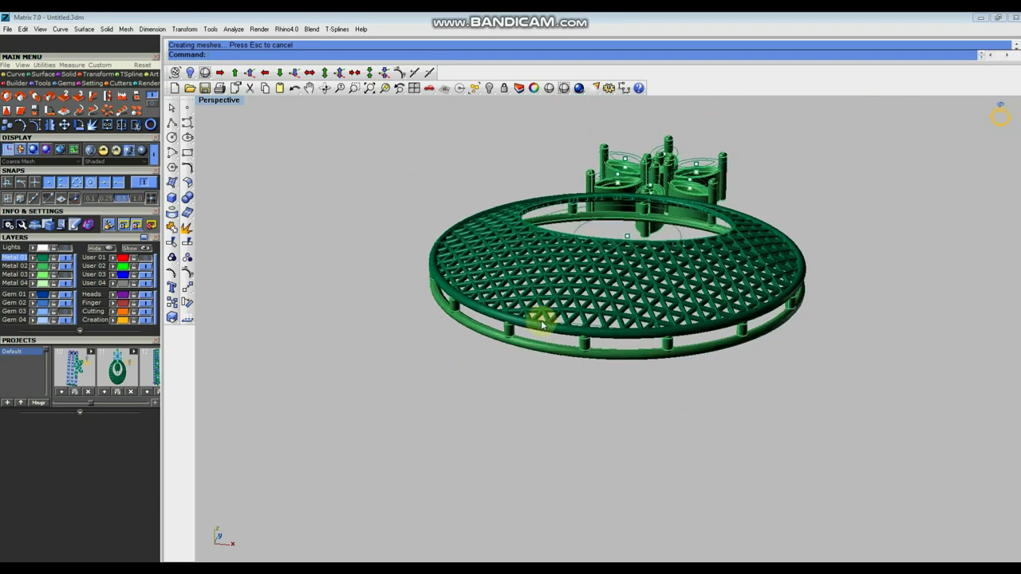
right_click_drag(677, 278, 695, 312)
scroll(642, 305, "up", 3)
left_click_drag(642, 304, 642, 305)
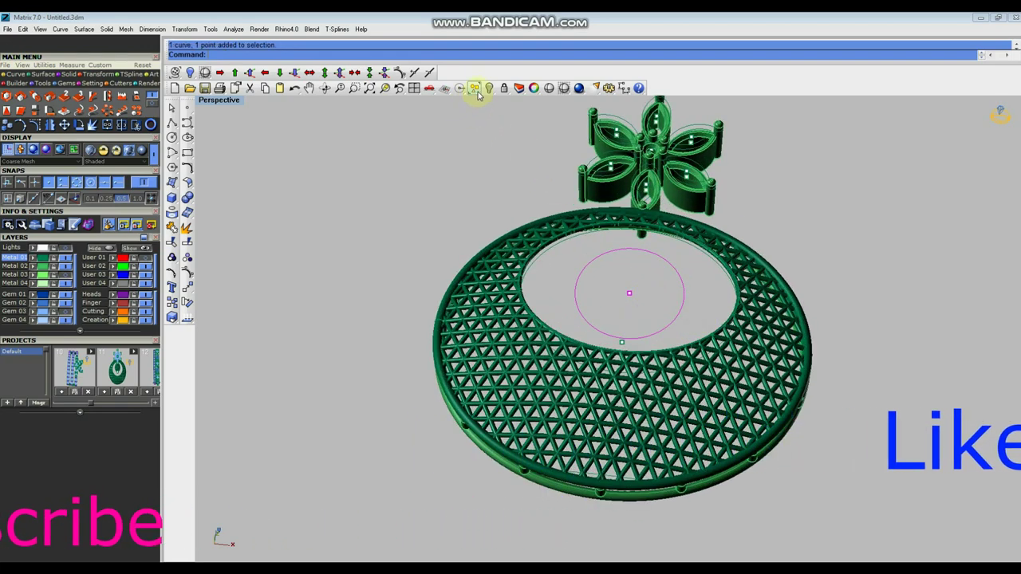
left_click(474, 88)
left_click(492, 161)
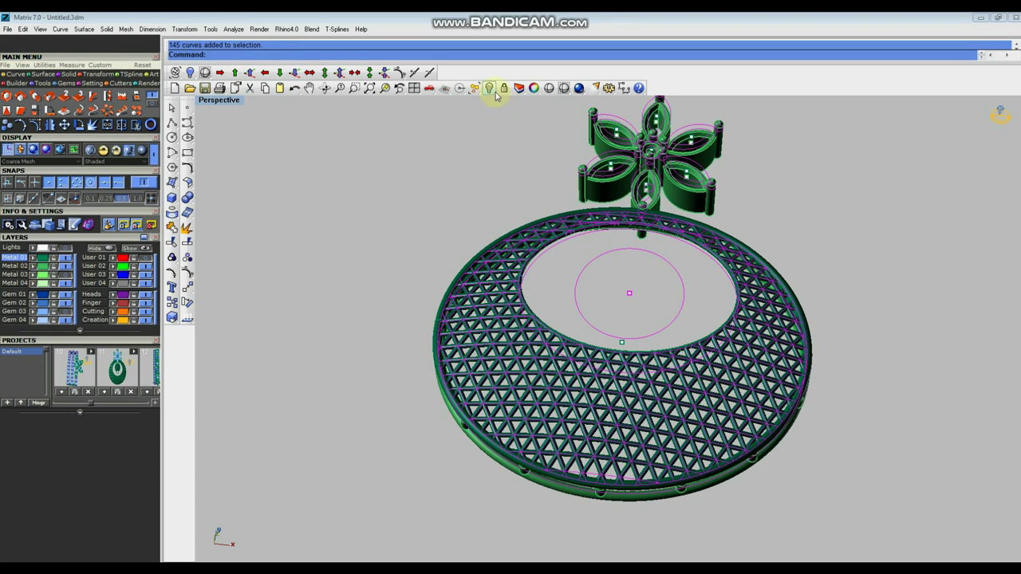
left_click(172, 256)
Hide the grouped construction curves and turn on the User 01 layer.
right_click_drag(606, 287, 679, 296)
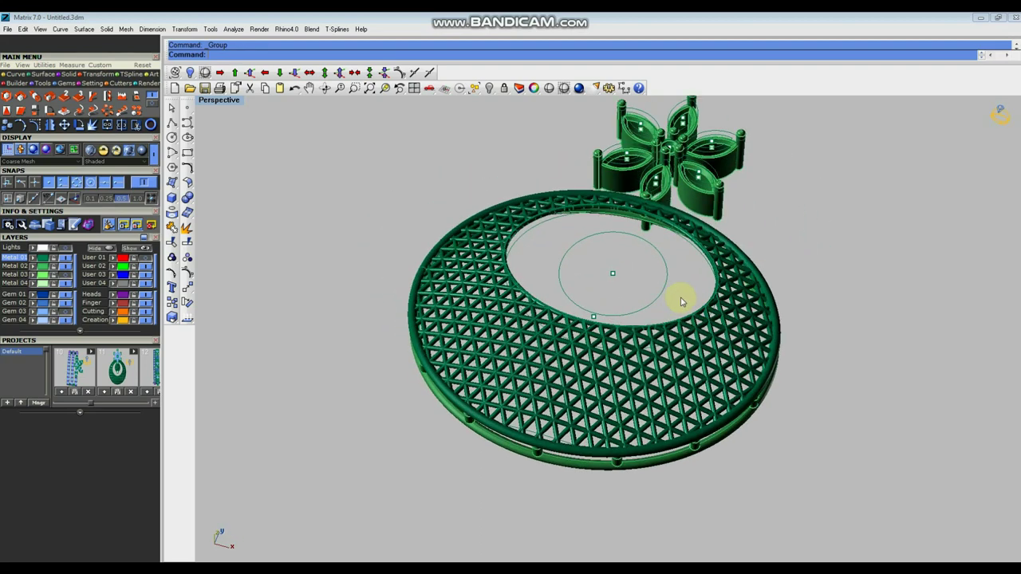
left_click(639, 282)
left_click(831, 247)
right_click_drag(615, 266, 678, 305)
left_click_drag(638, 304, 616, 301)
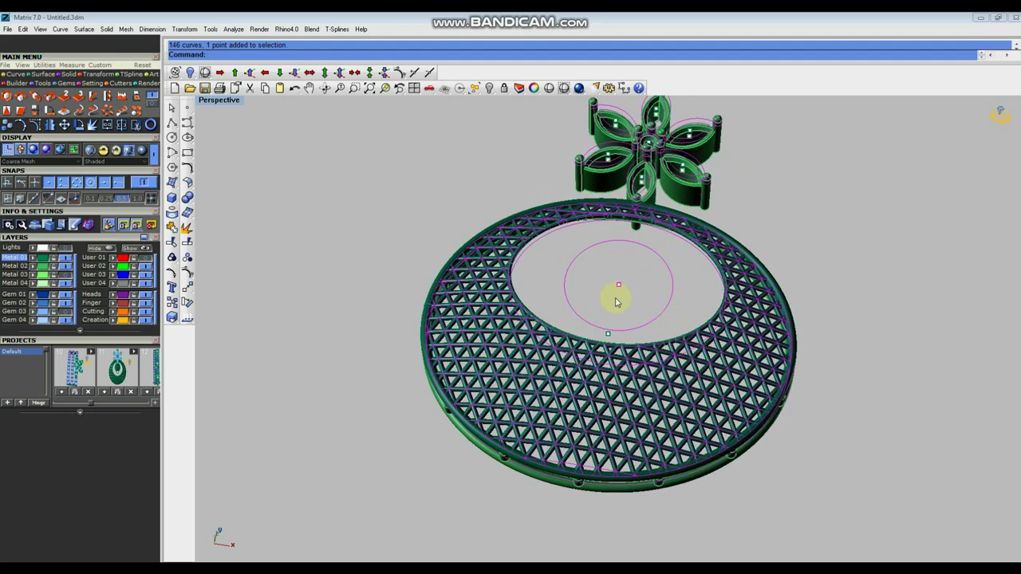
left_click(488, 88)
right_click_drag(587, 314, 536, 323)
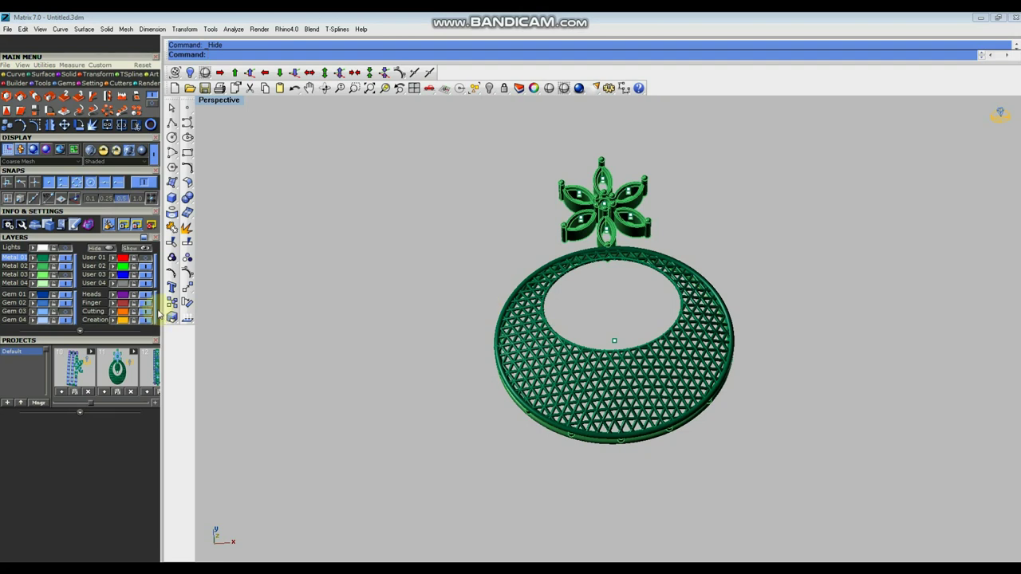
left_click(143, 261)
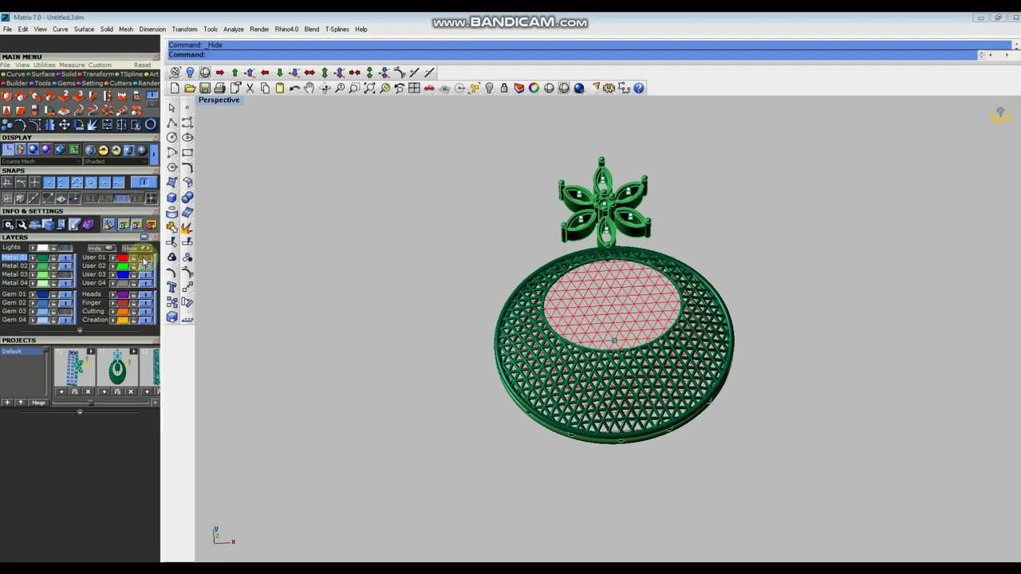